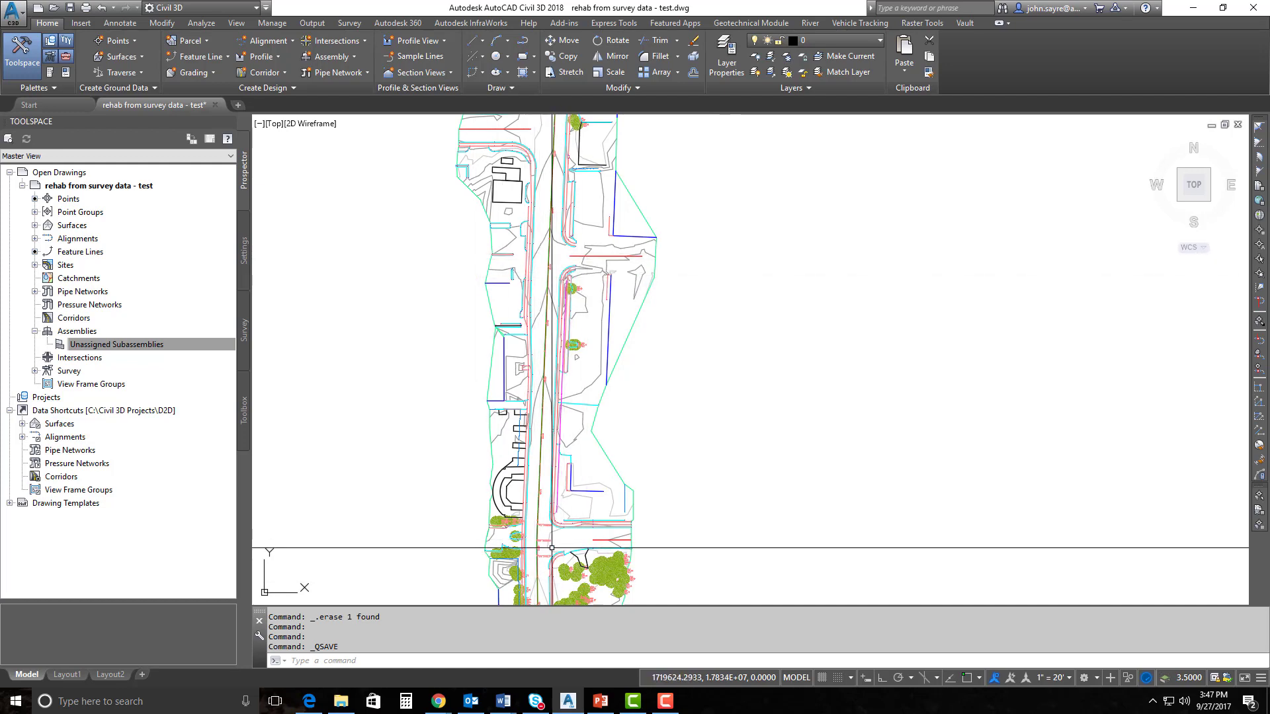
# Step: Start a new rehab corridor named Road Rehab
pyautogui.moveTo(548, 548)
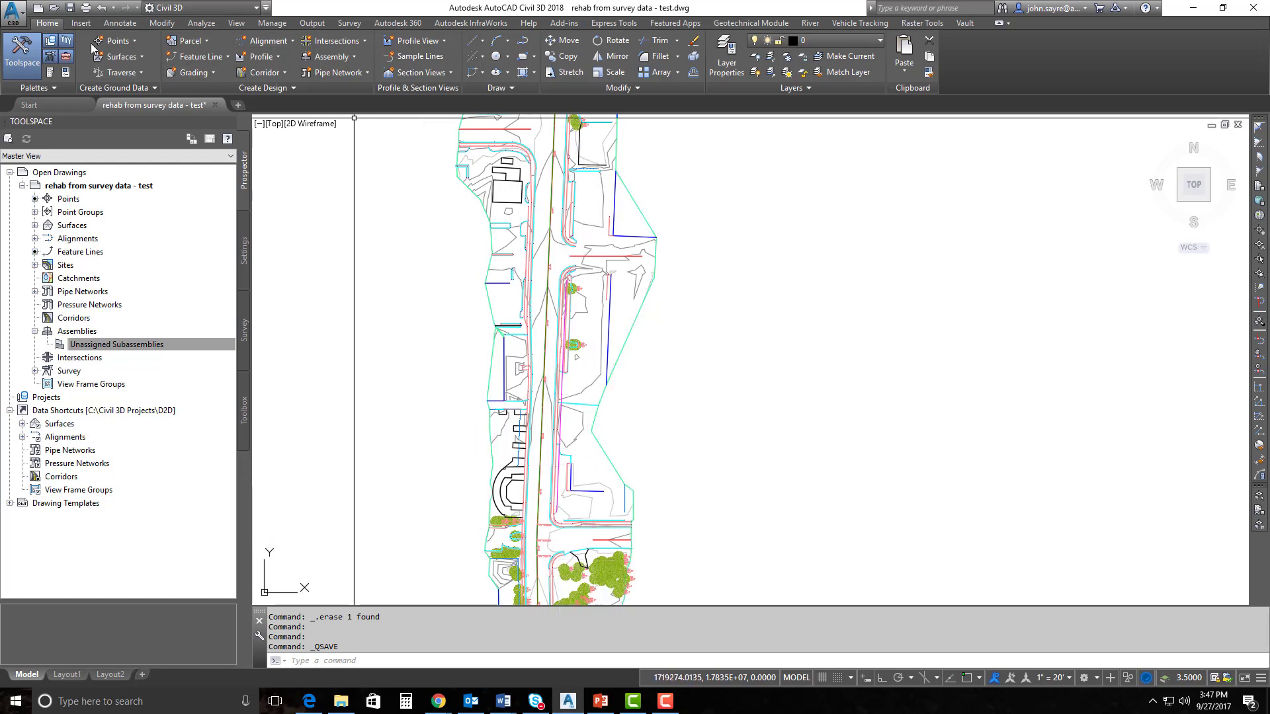
pyautogui.click(261, 74)
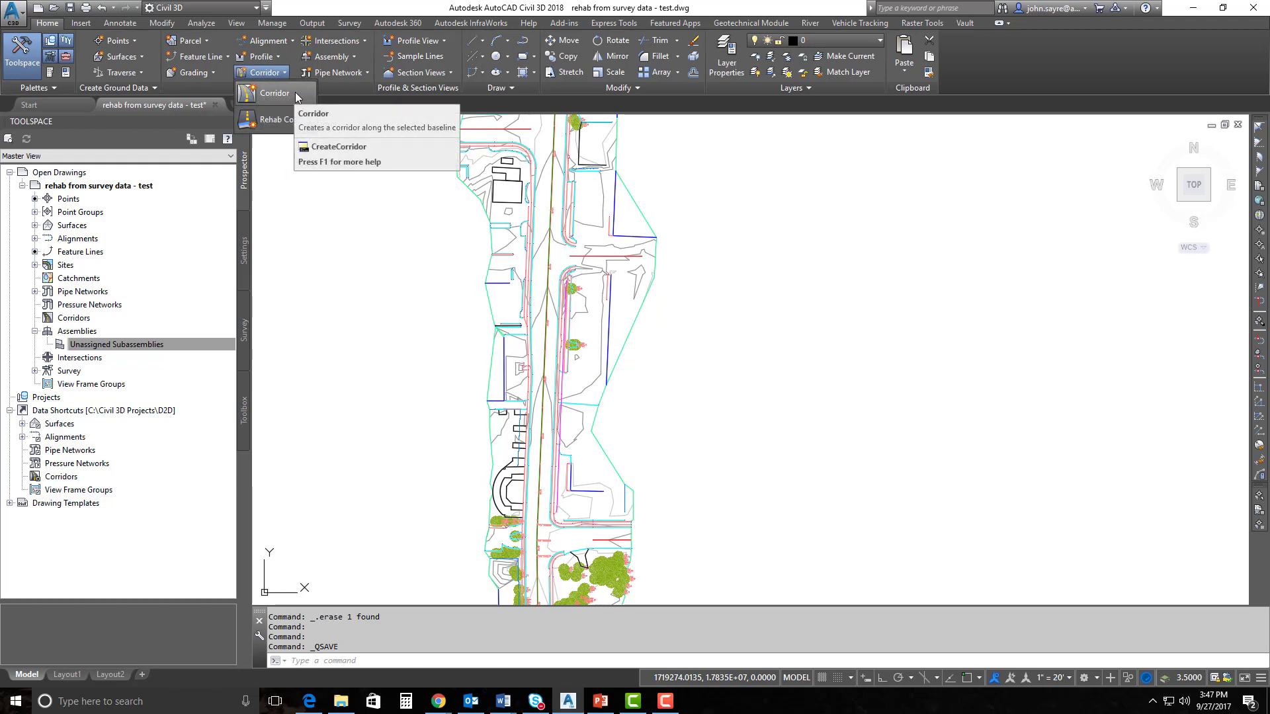
pyautogui.click(266, 124)
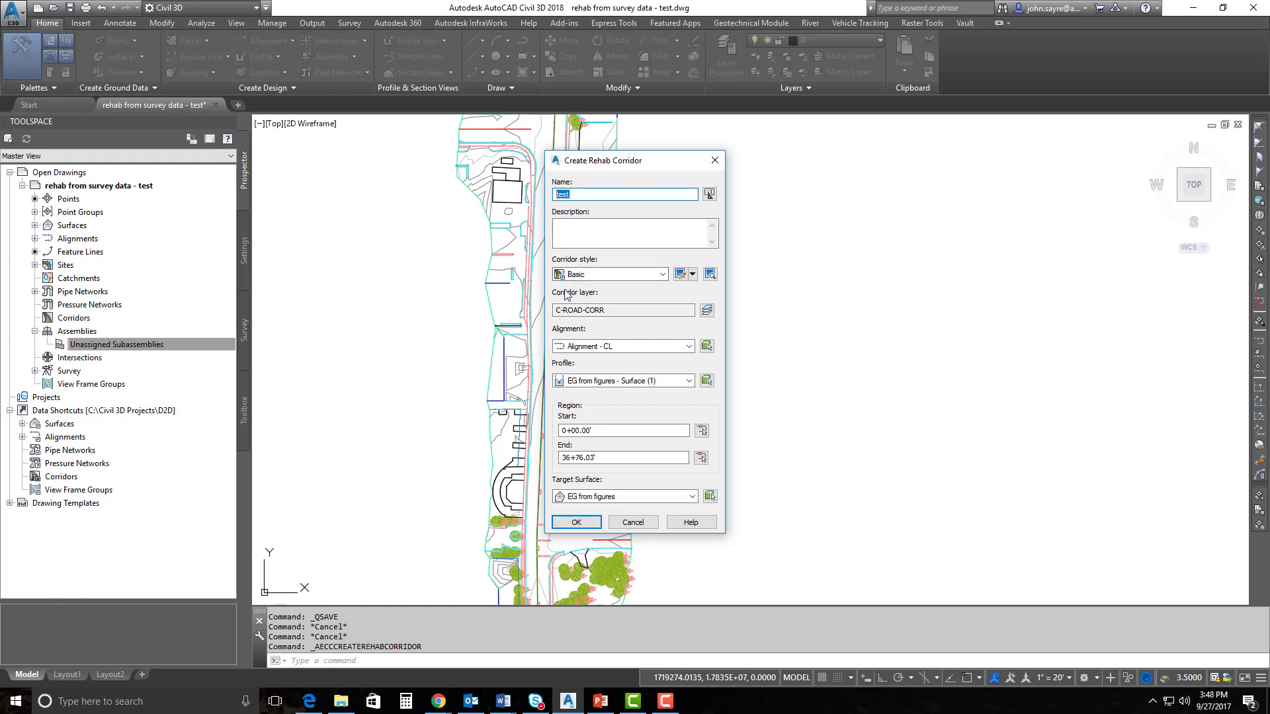
pyautogui.write('Road Rehab')
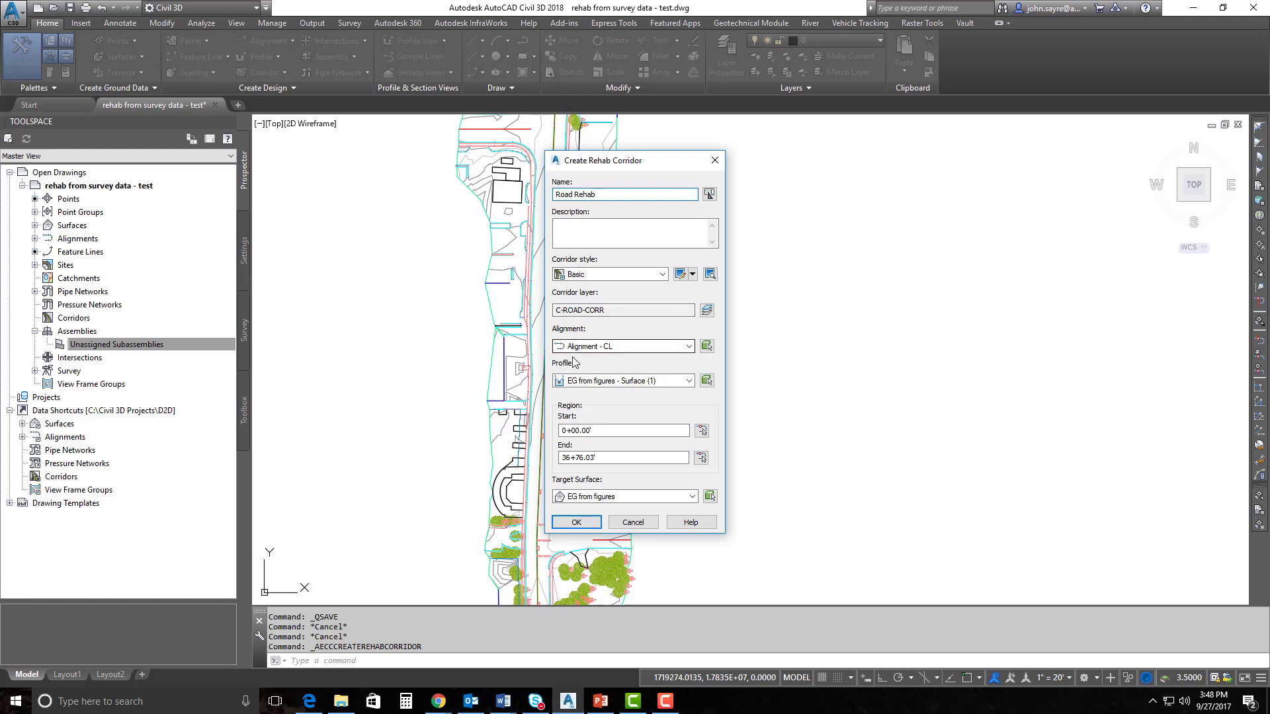
# Step: Set the corridor region's start to station 26+23.12' by snapping to an endpoint along the centerline alignment
pyautogui.moveTo(647, 165); pyautogui.dragTo(786, 160)
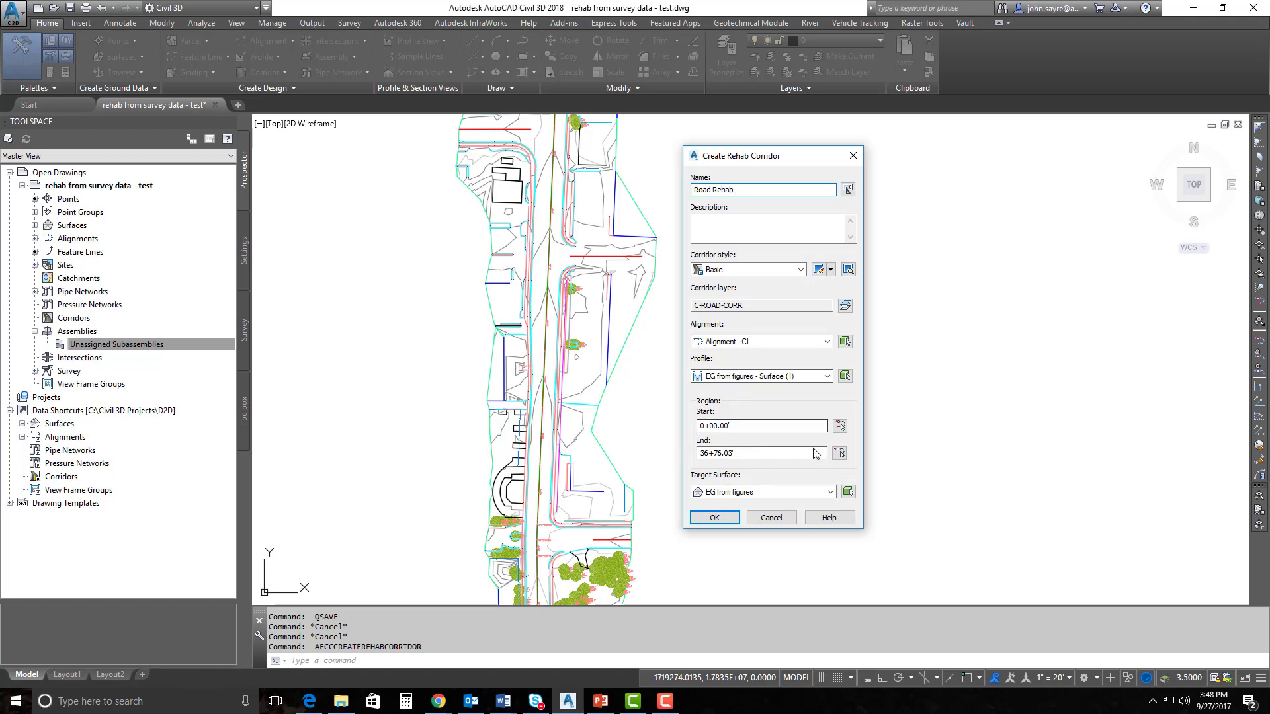
pyautogui.click(844, 432)
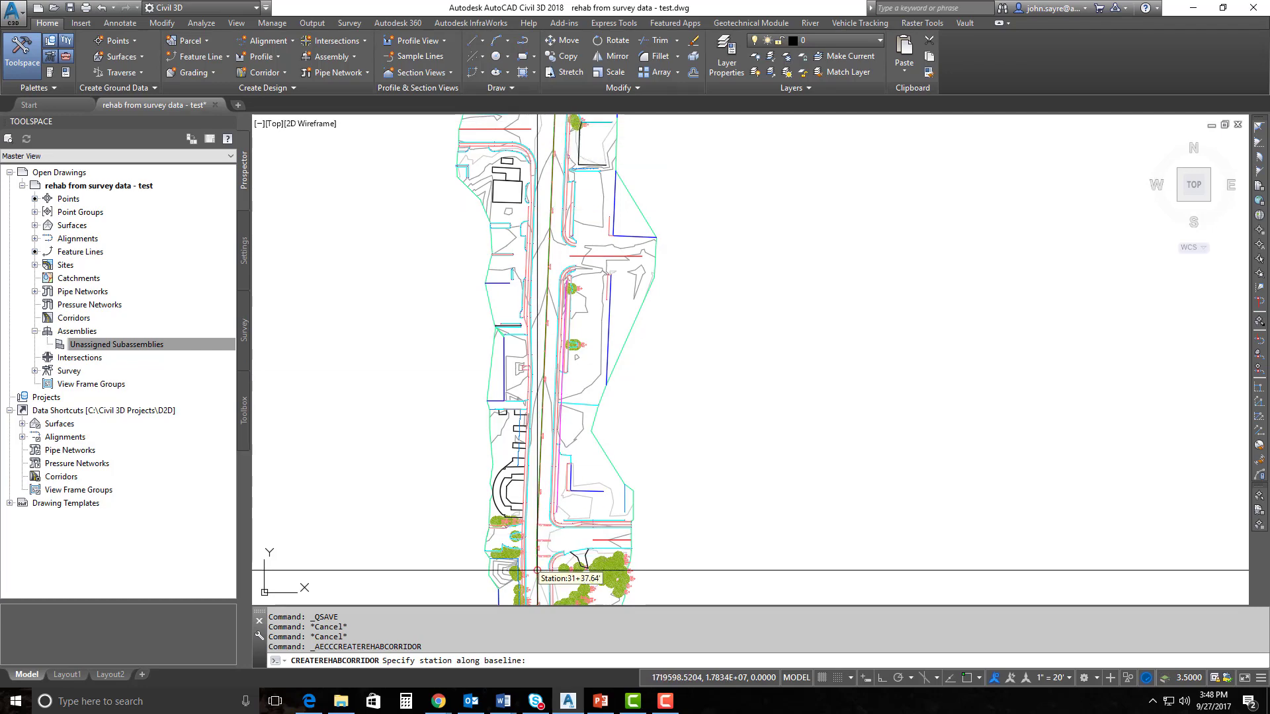
pyautogui.scroll(4, 538, 301)
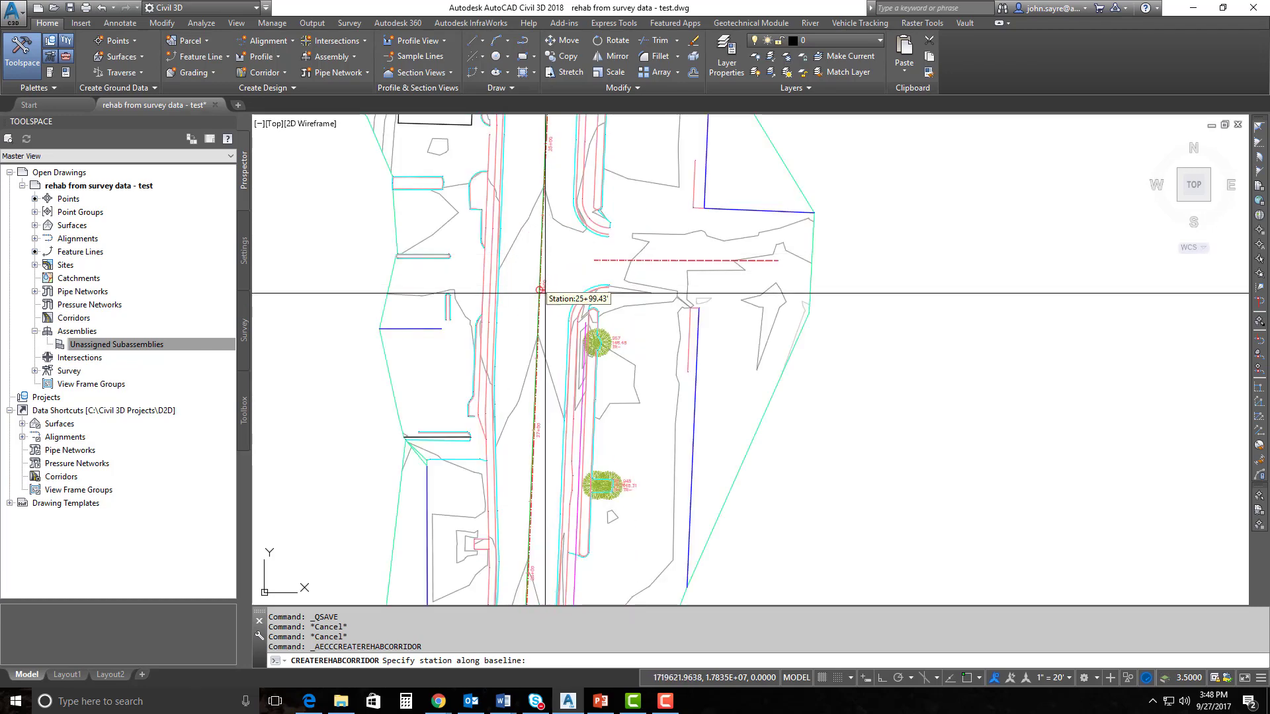
pyautogui.write('end')
pyautogui.press('Return')
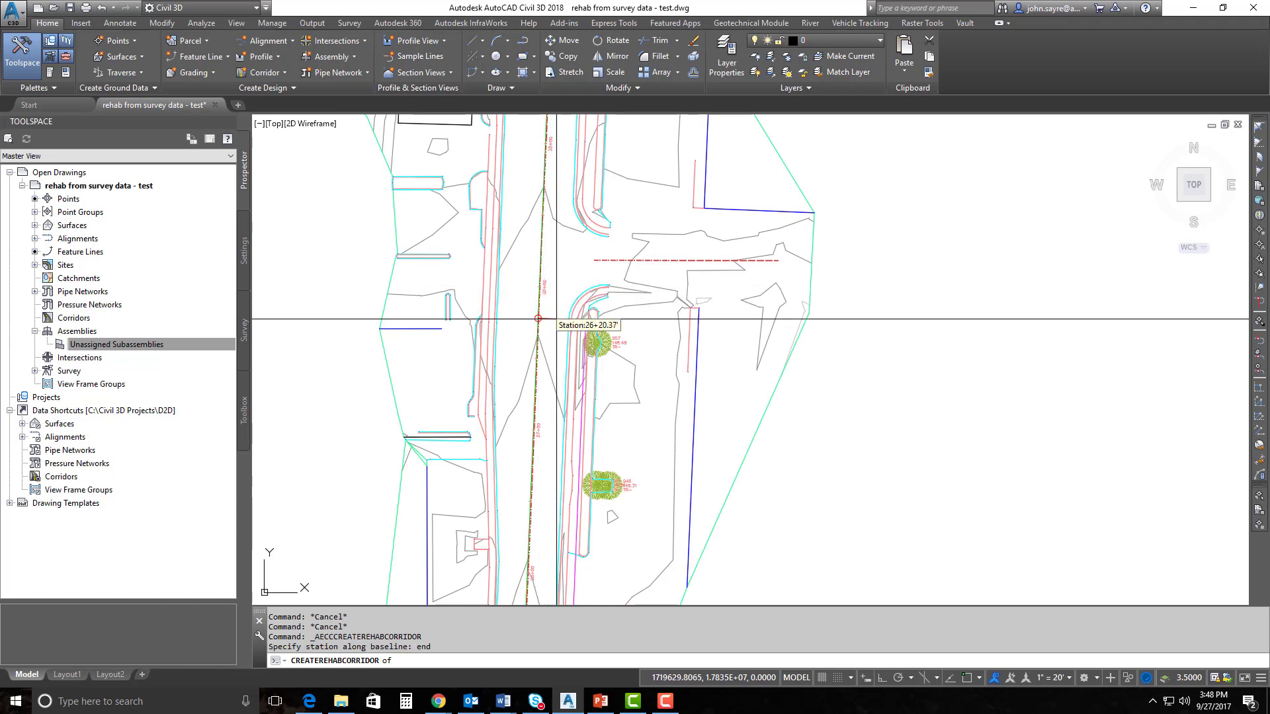
pyautogui.scroll(2, 565, 322)
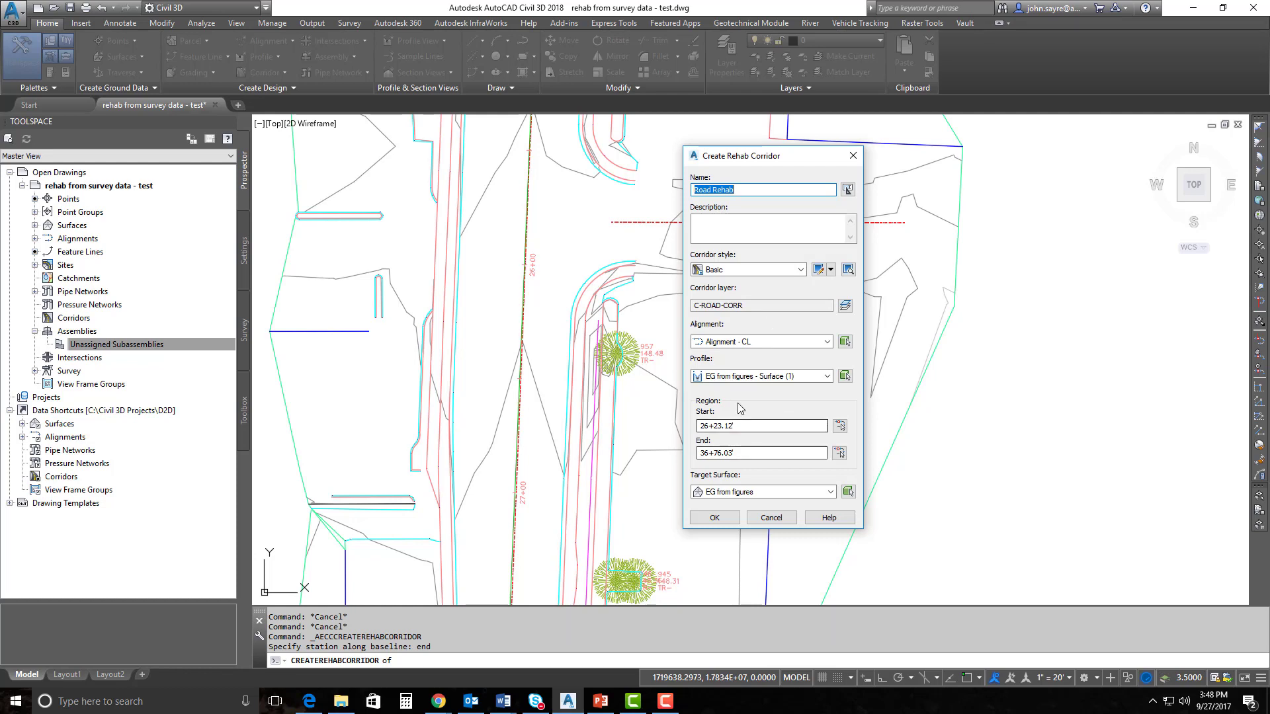
# Step: Set the region's end to station 30+34.90' by snapping to an endpoint along the centerline, and create the corridor
pyautogui.click(839, 453)
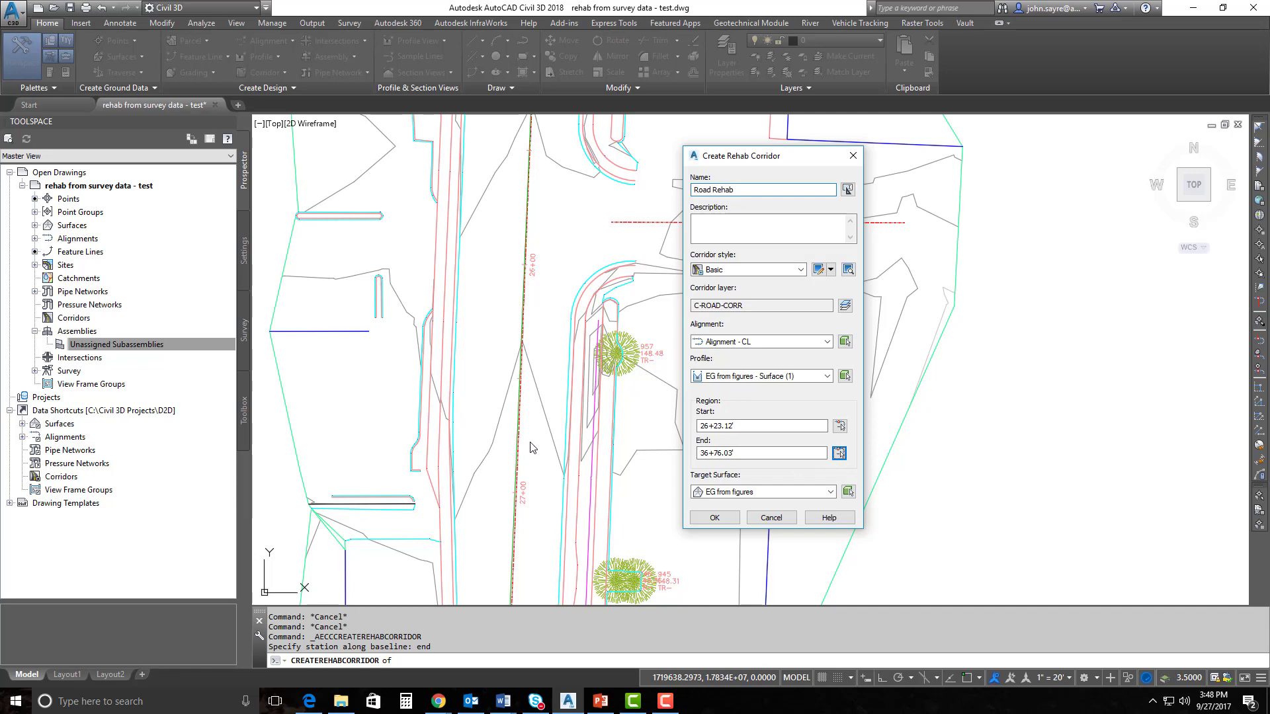
pyautogui.scroll(-5, 547, 419)
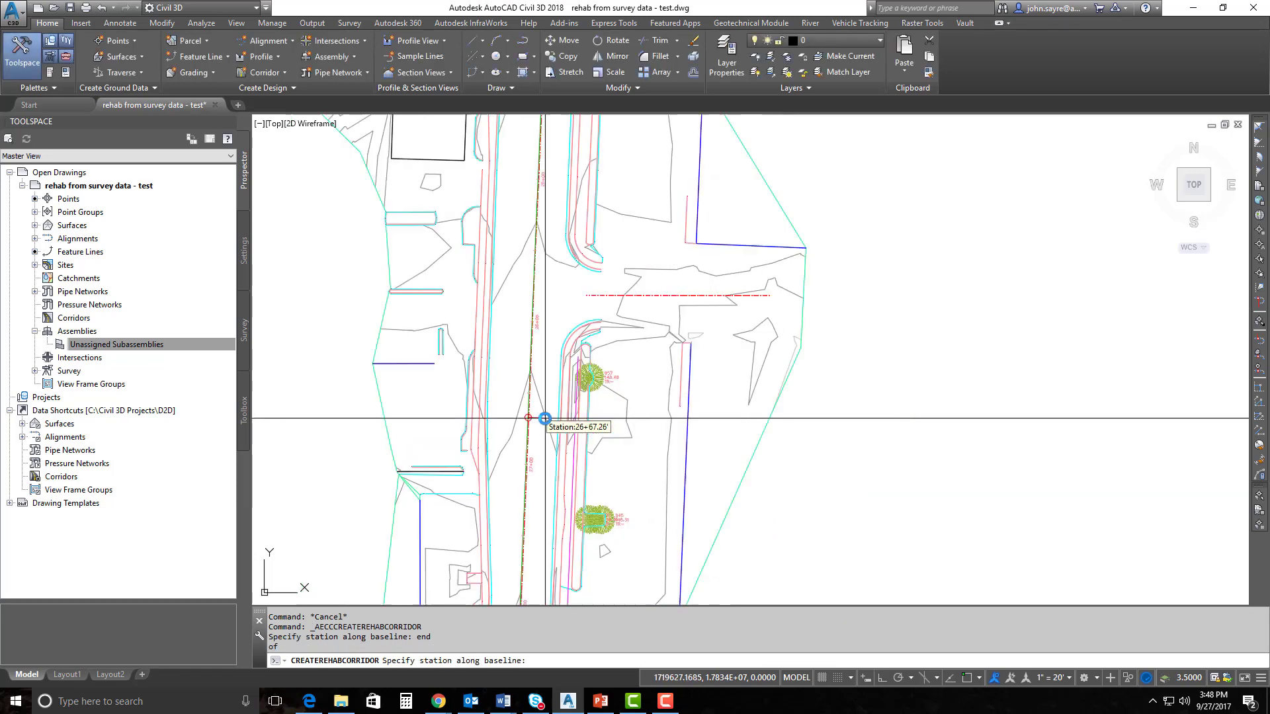
pyautogui.scroll(4, 526, 495)
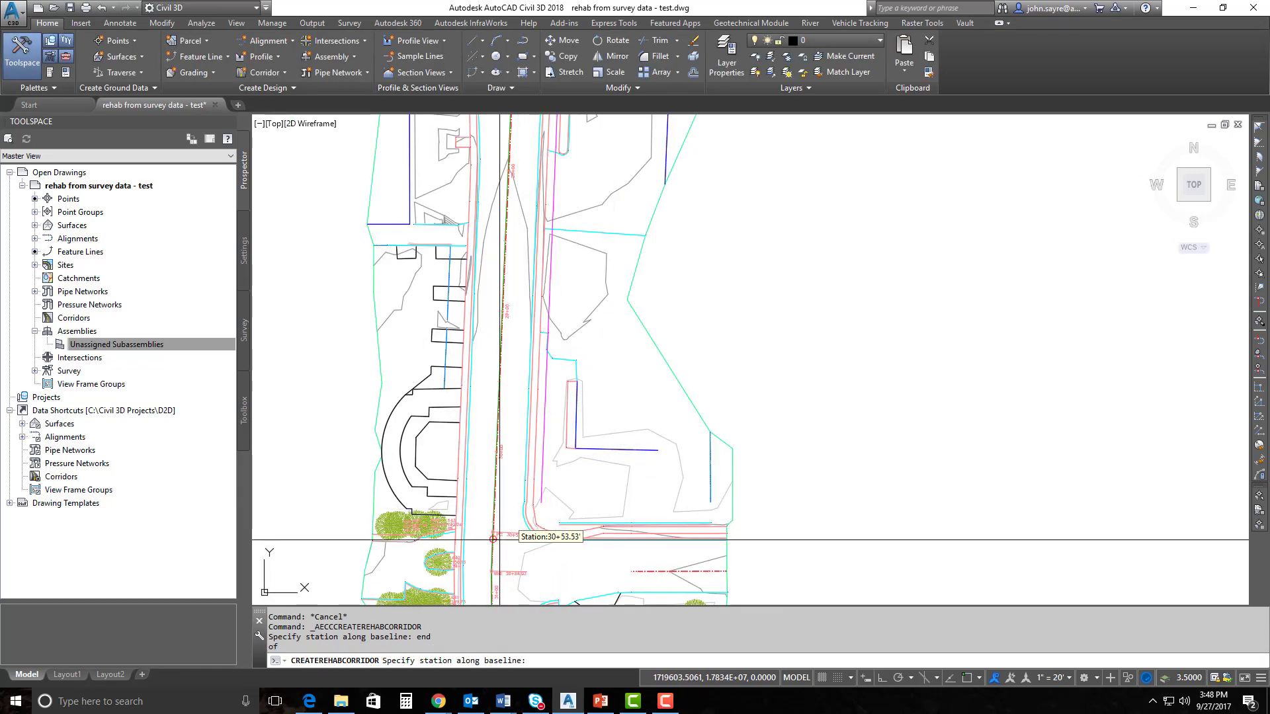
pyautogui.write('end')
pyautogui.press('Return')
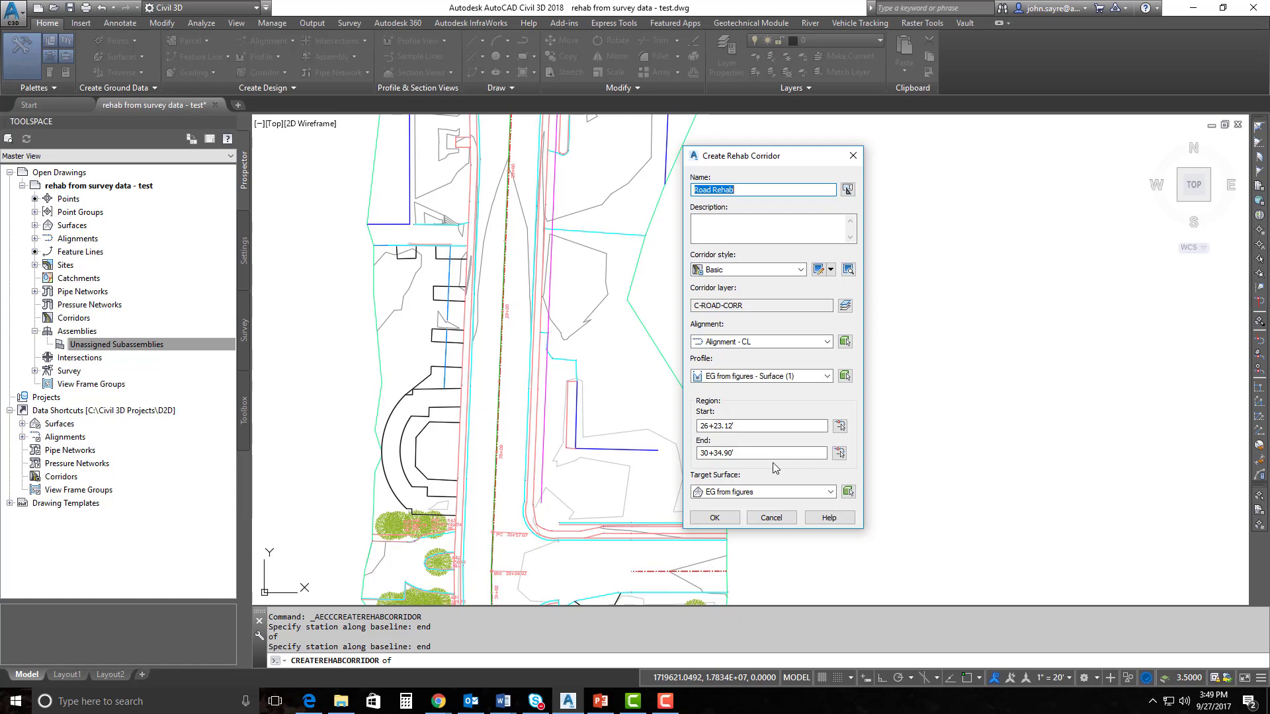
pyautogui.click(714, 518)
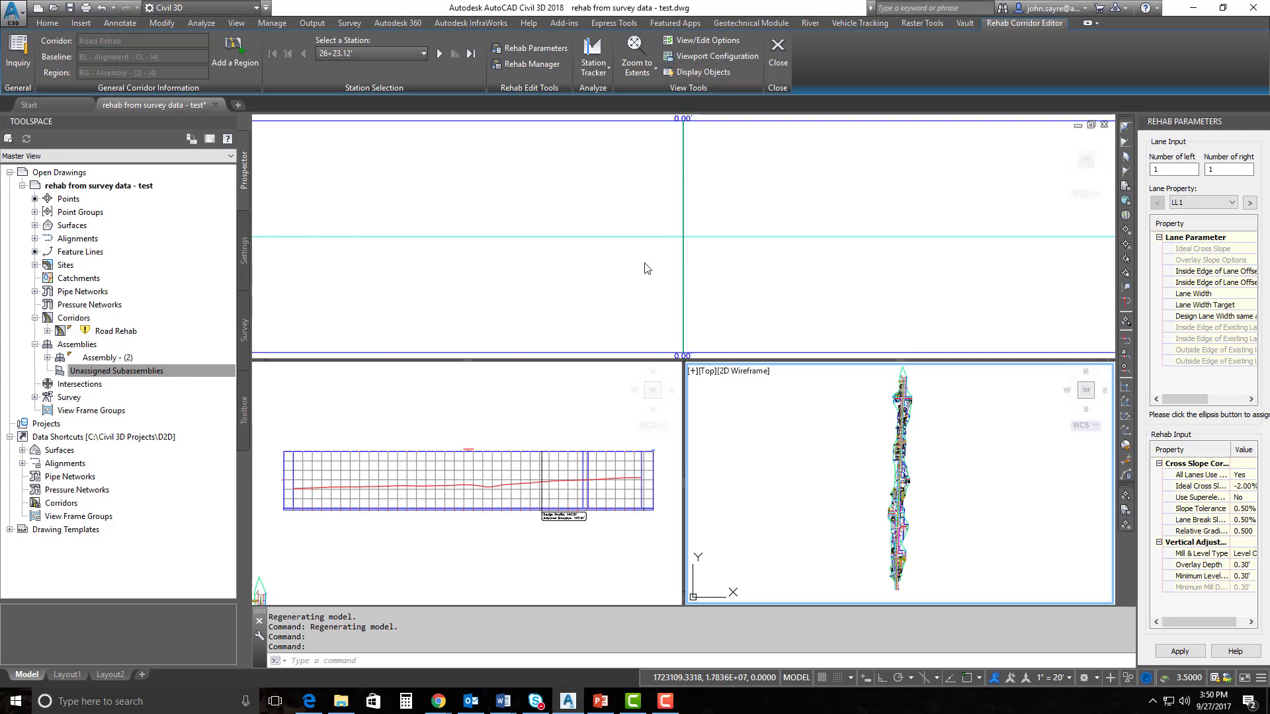
# Step: Configure the section editor viewports so viewport 2 shows Plan and viewport 3 shows Profile
pyautogui.click(693, 60)
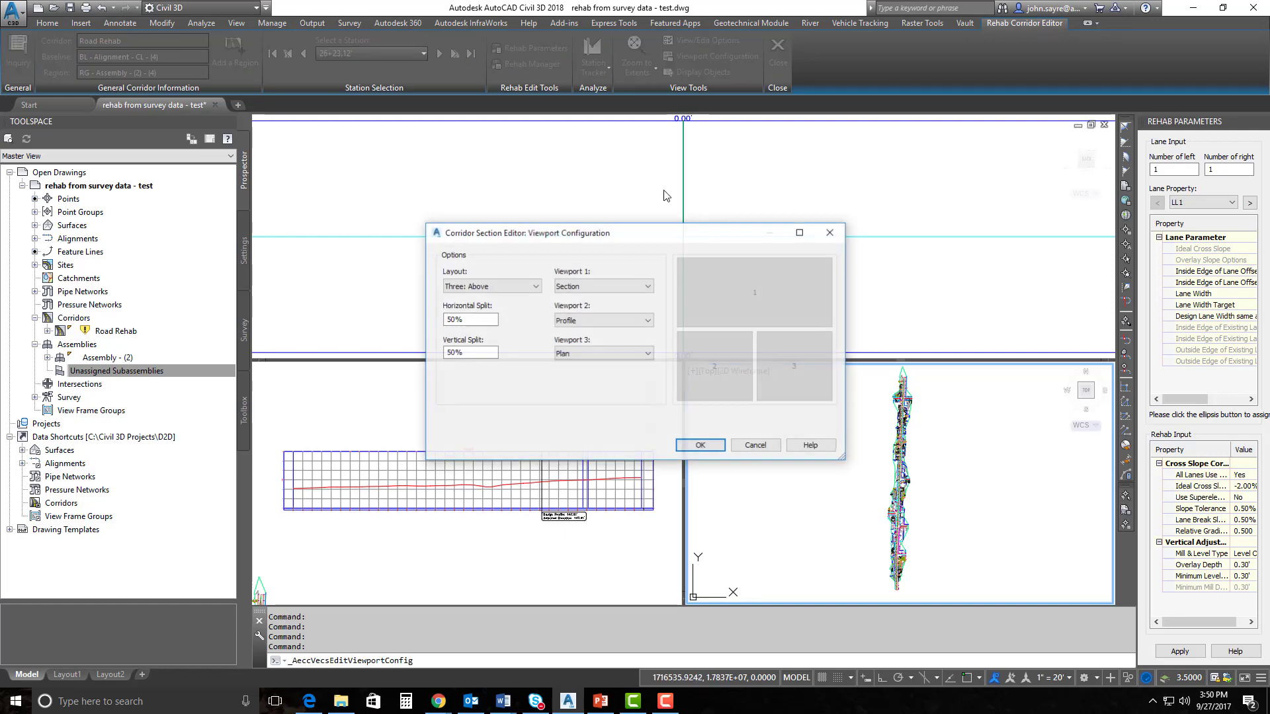
pyautogui.click(634, 320)
pyautogui.click(597, 345)
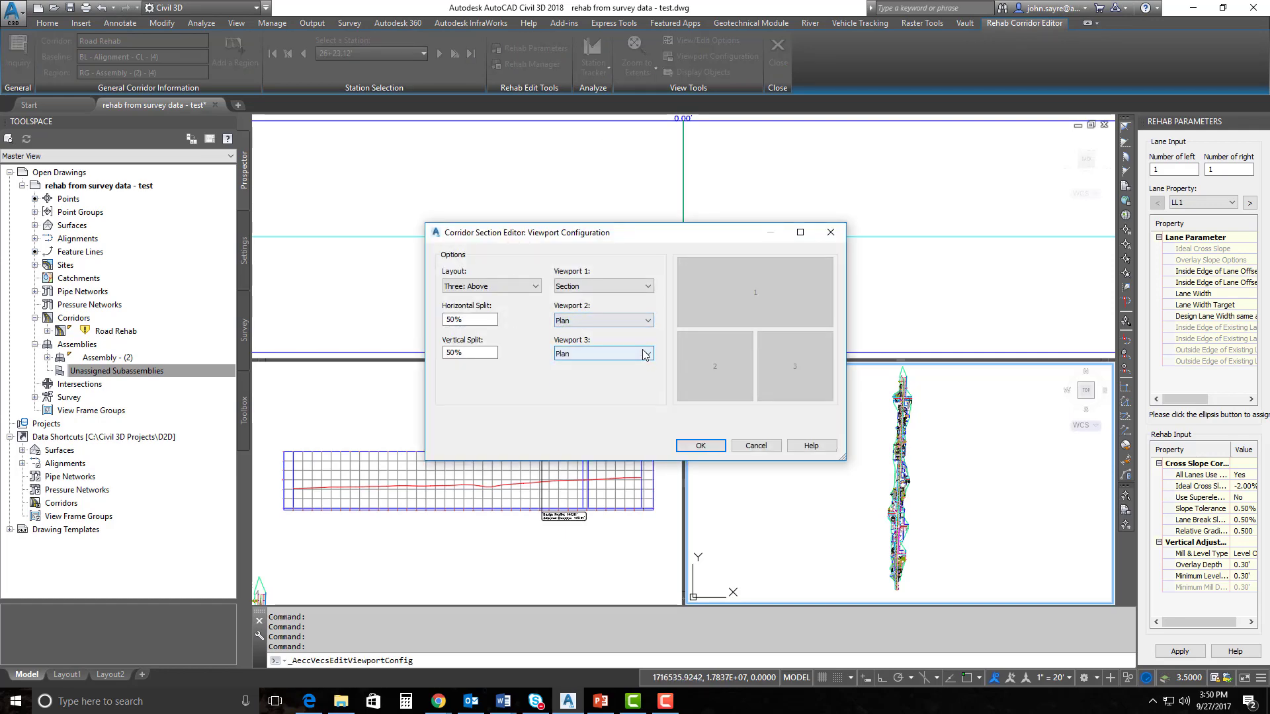
pyautogui.click(645, 354)
pyautogui.click(599, 384)
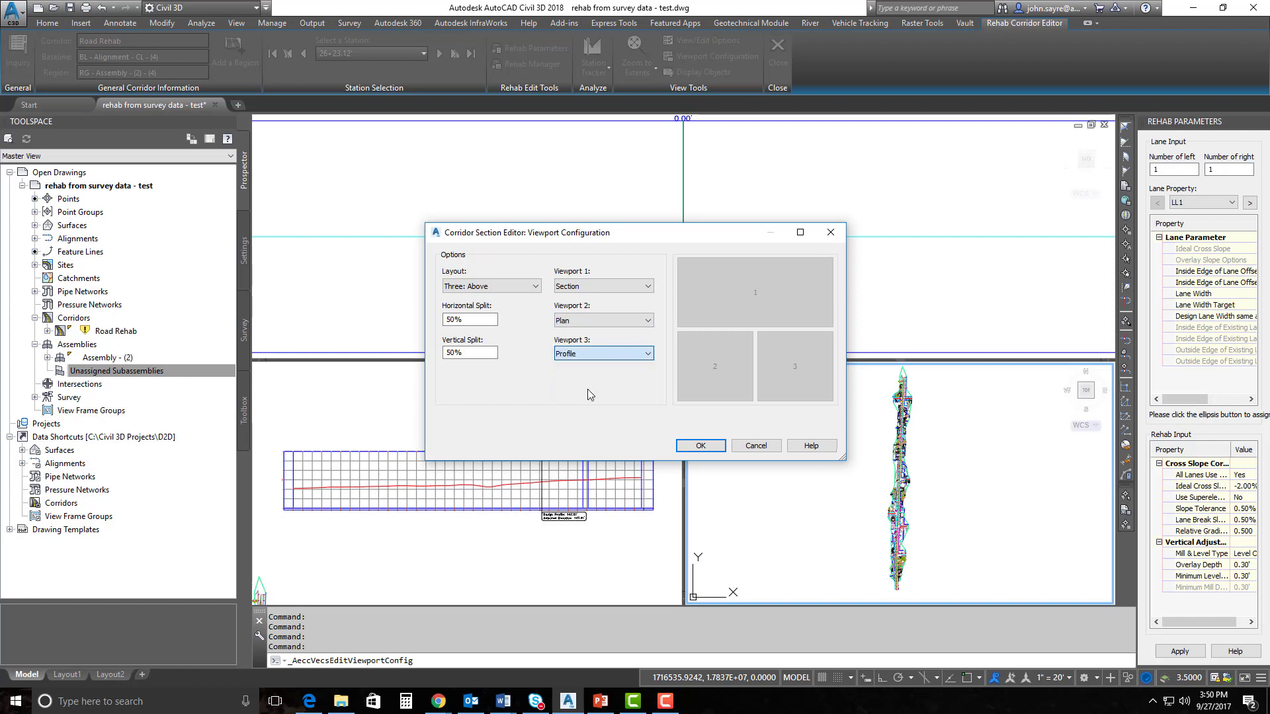
pyautogui.click(702, 447)
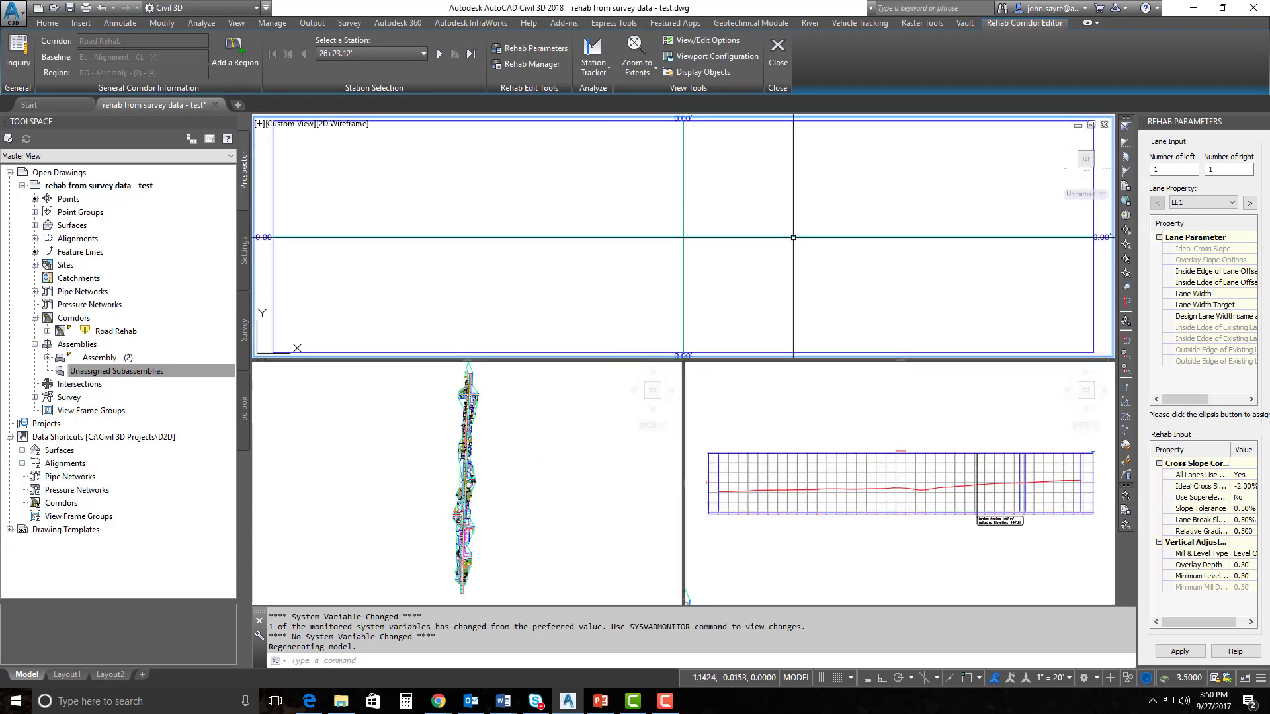
# Step: Select Assembly - (2) in the drawing's assemblies and undock the Rehab Parameters palette so it floats over the views
pyautogui.moveTo(721, 287)
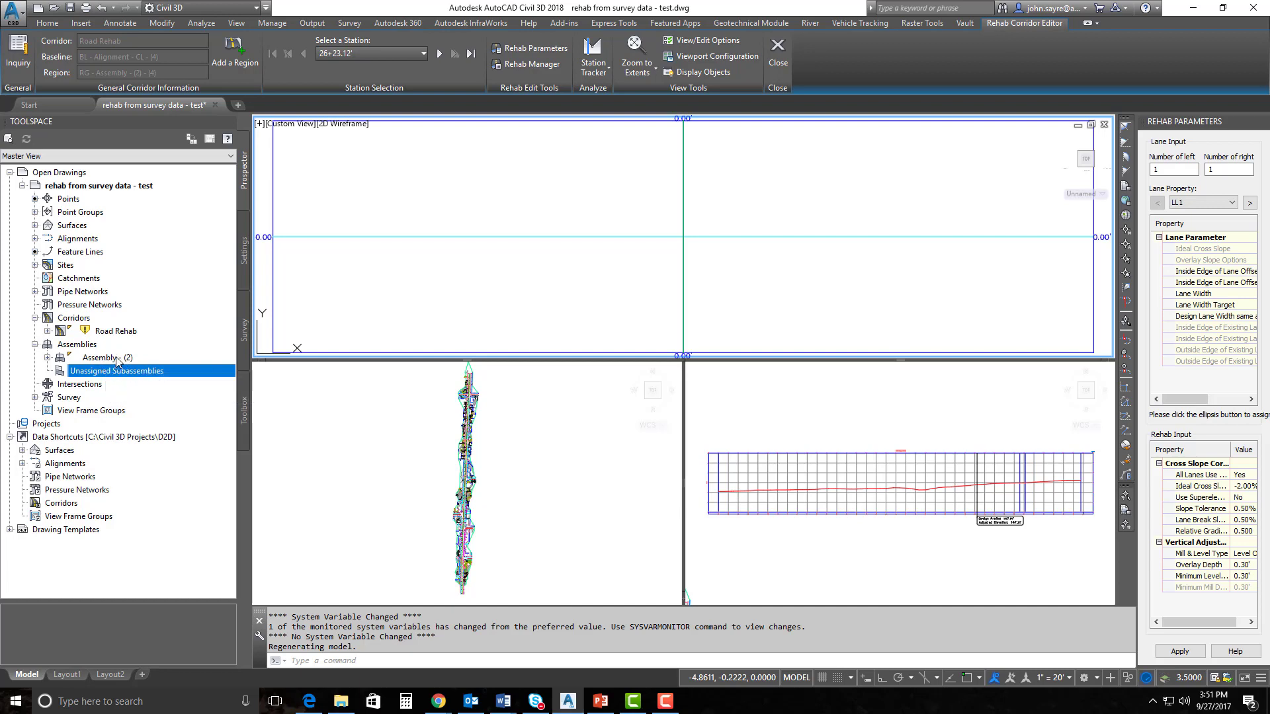
pyautogui.click(106, 358)
pyautogui.click(410, 454)
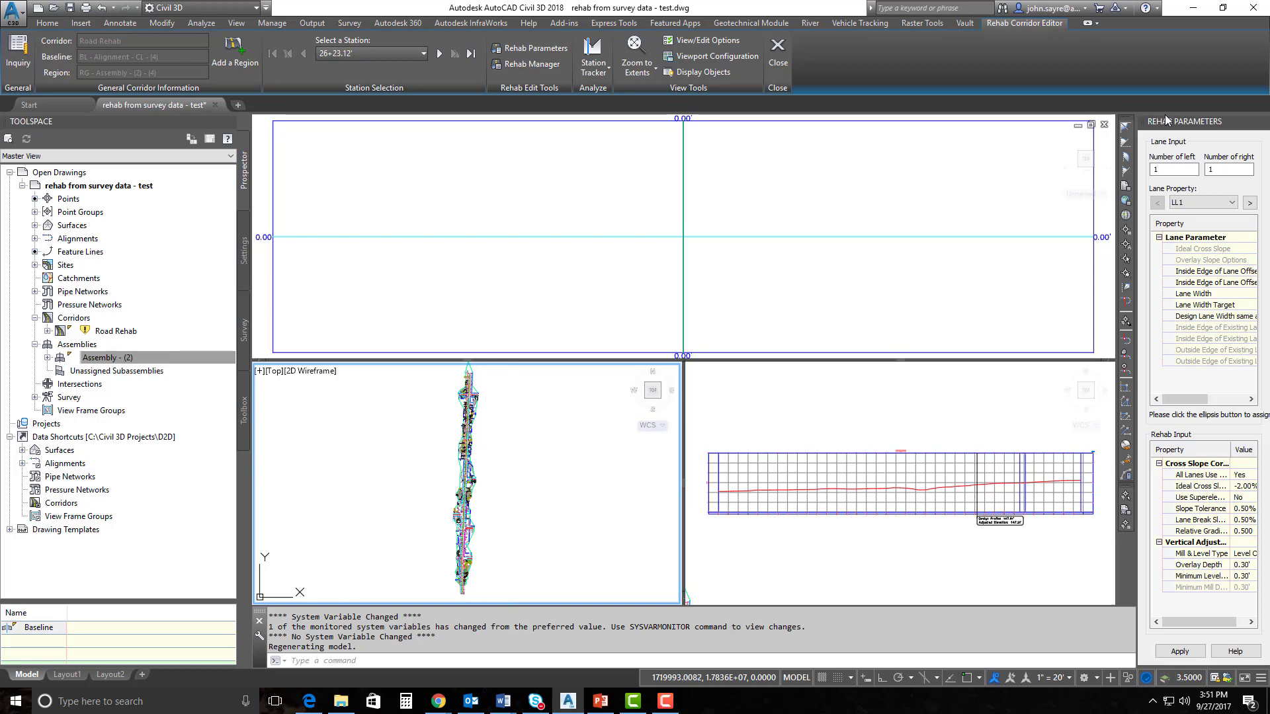
pyautogui.moveTo(1179, 129)
pyautogui.mouseDown()
pyautogui.moveTo(859, 142)
pyautogui.moveTo(747, 133)
pyautogui.mouseUp()
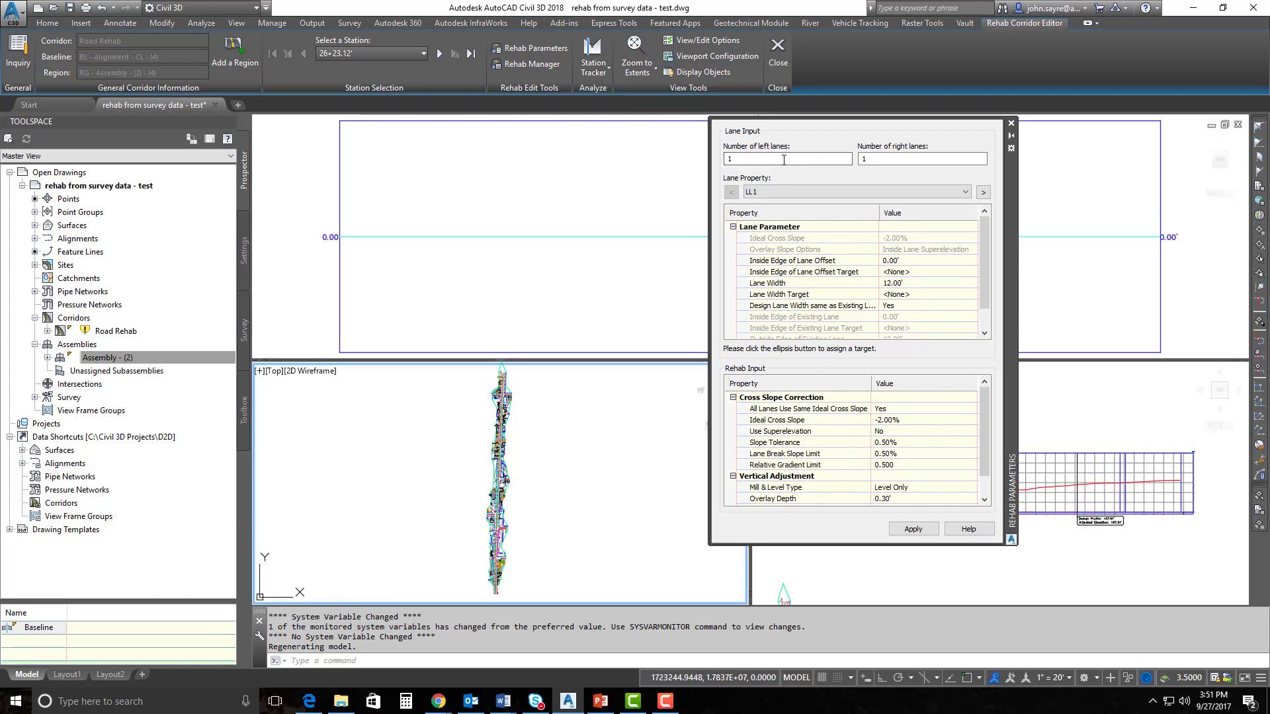
pyautogui.moveTo(1009, 195); pyautogui.dragTo(1095, 204)
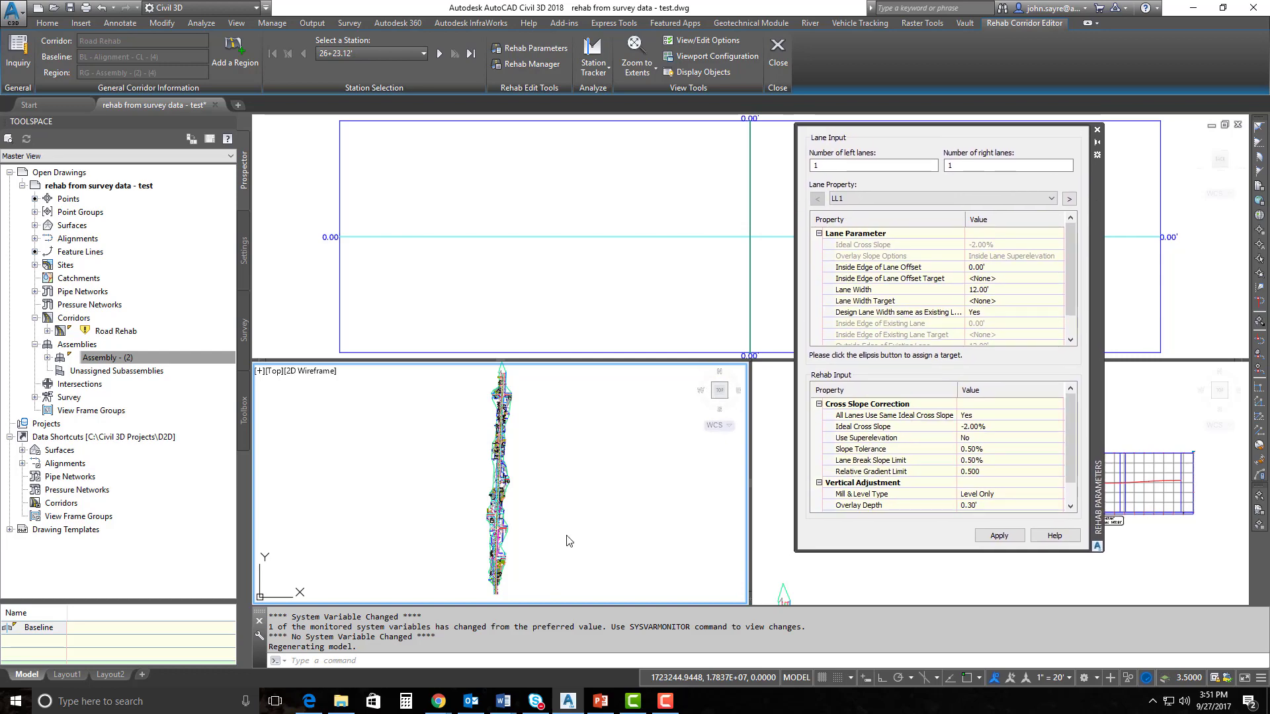
# Step: Examine the edge-of-pavement figures on both sides of the centerline in the plan view
pyautogui.scroll(5, 493, 549)
pyautogui.scroll(5, 499, 452)
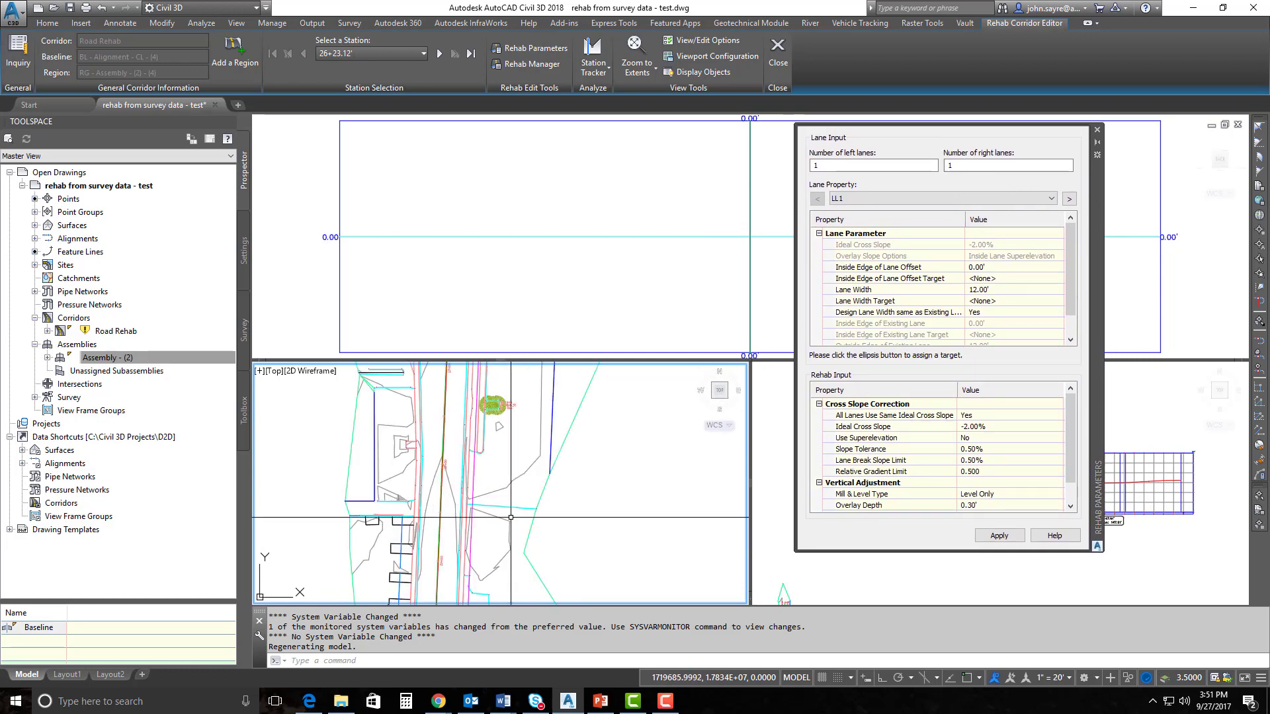
pyautogui.scroll(5, 499, 453)
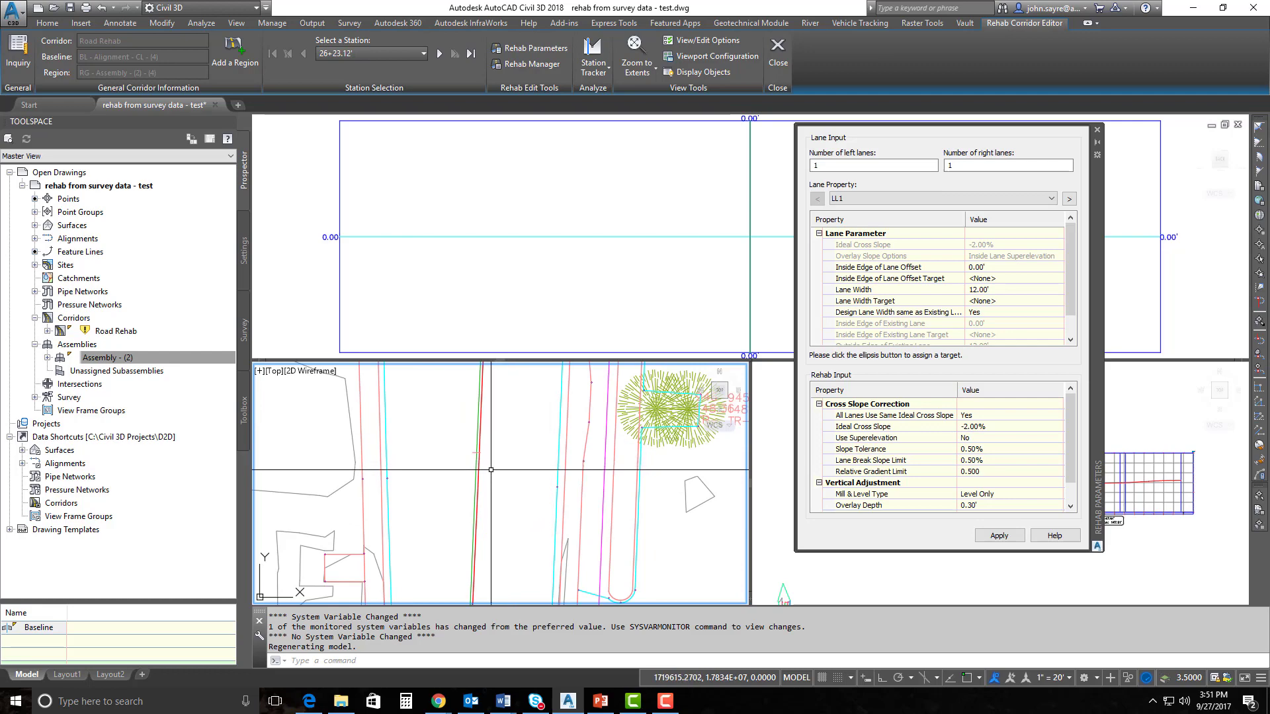
pyautogui.click(557, 462)
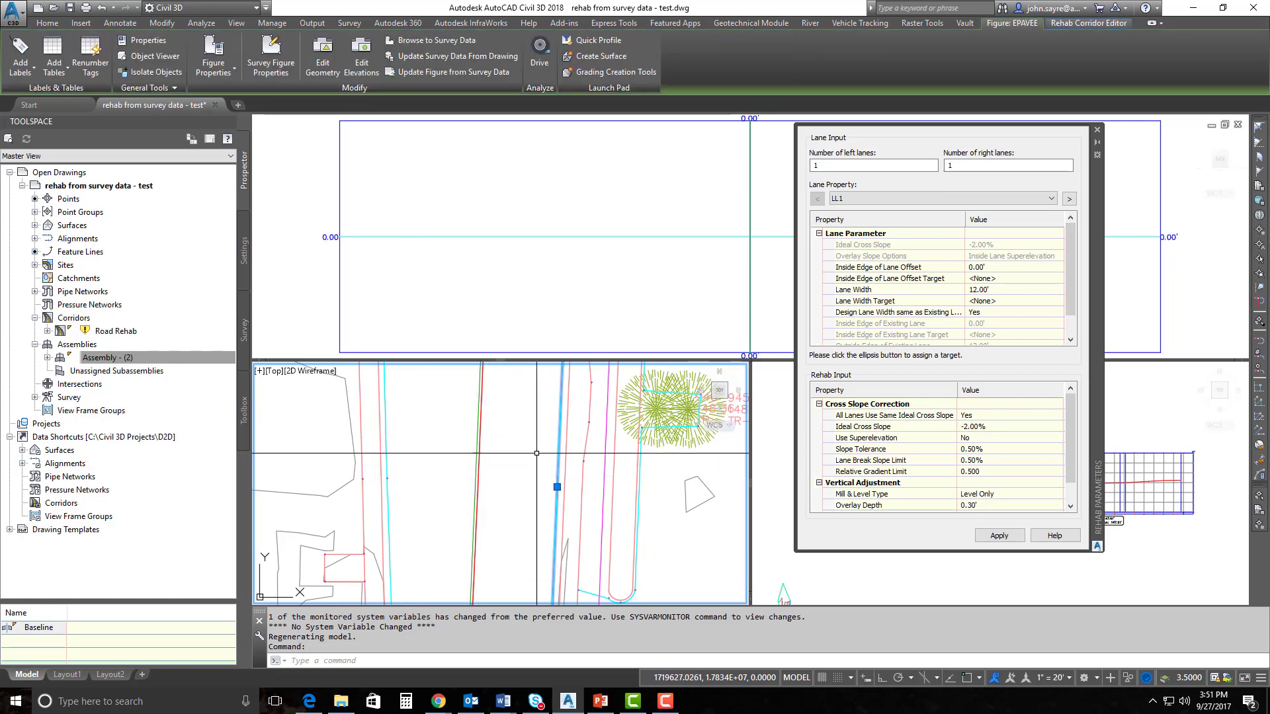
pyautogui.press('Escape')
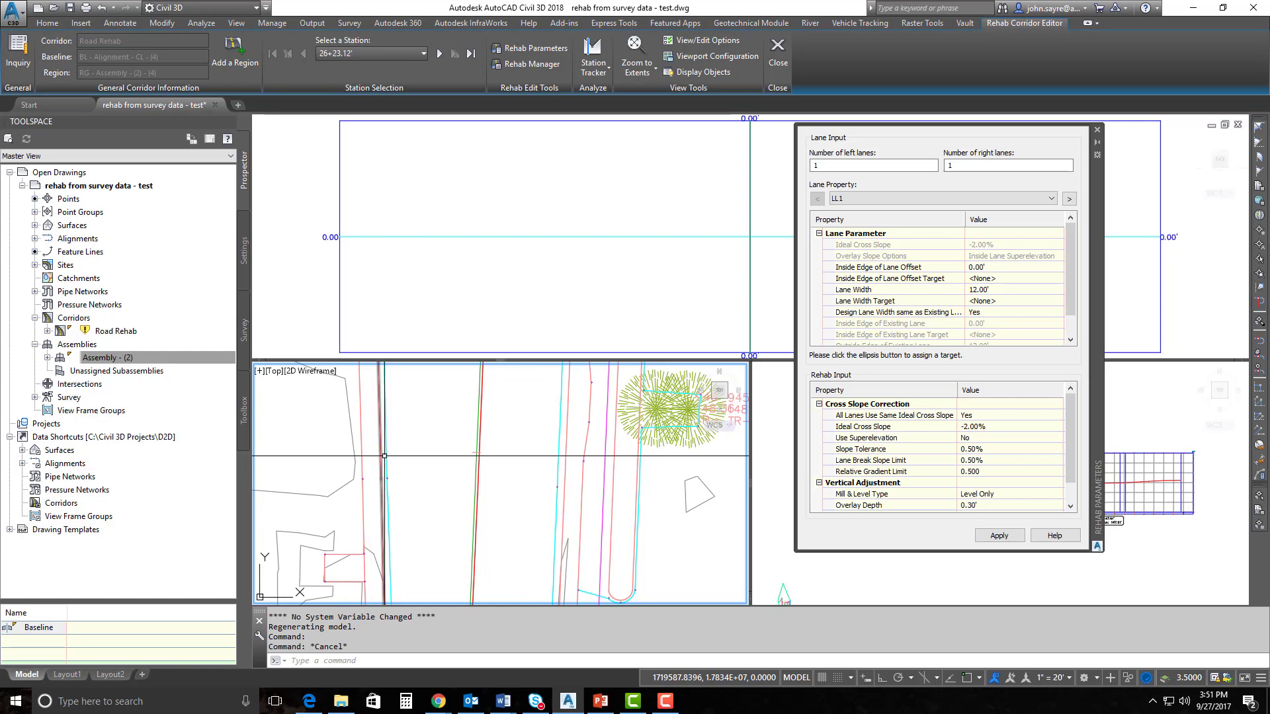
pyautogui.click(387, 456)
pyautogui.press('Escape')
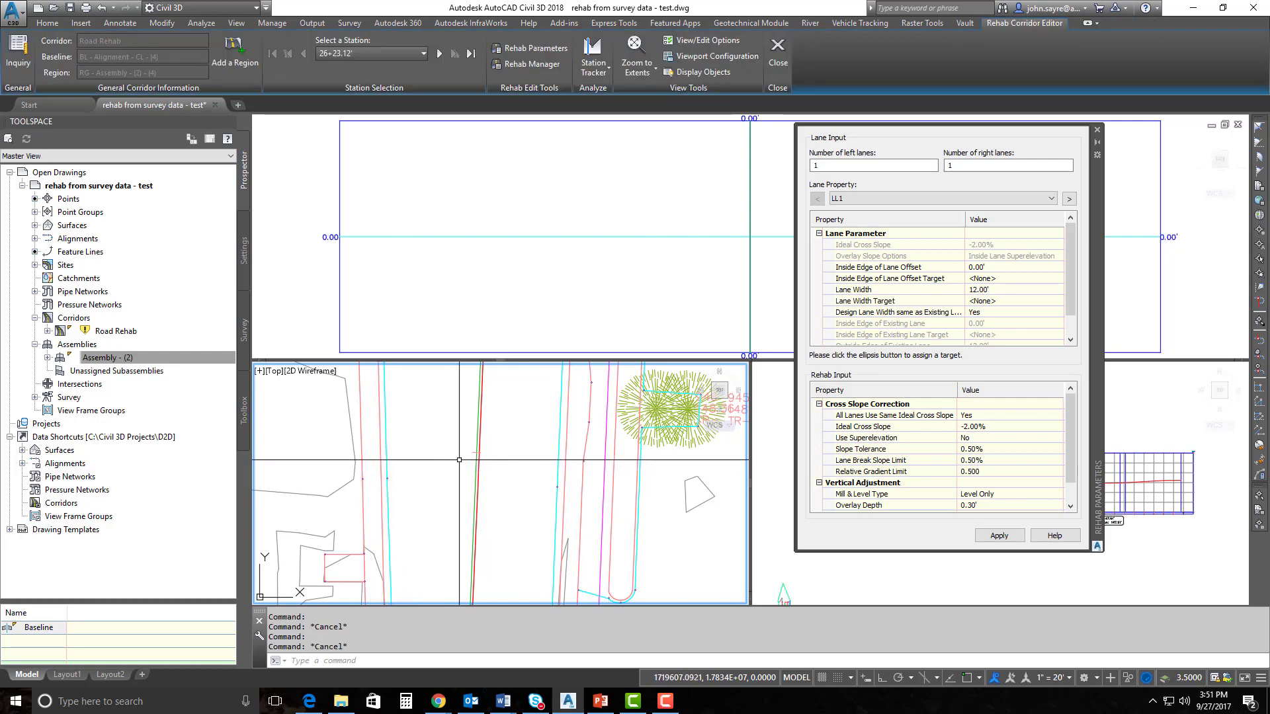
pyautogui.scroll(-3, 459, 458)
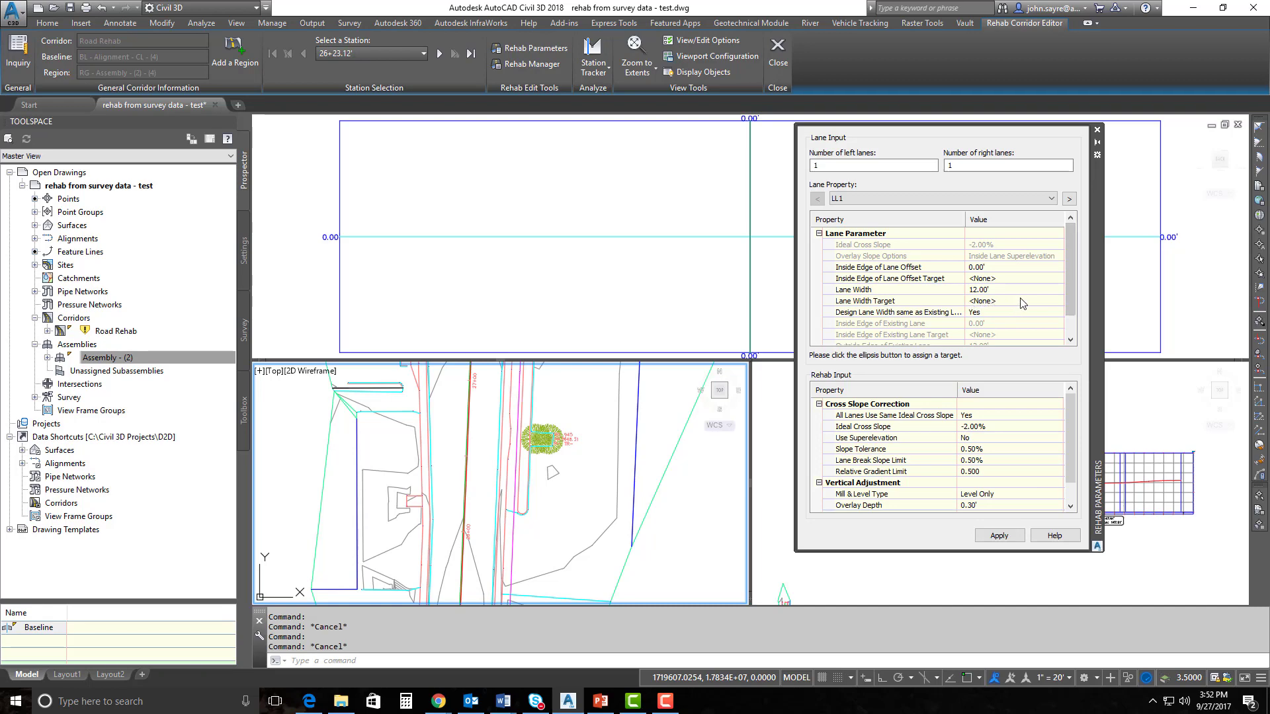
# Step: Set the width target of left lane LL1 to the two EPAVEE survey figures selected from the plan view
pyautogui.click(1058, 301)
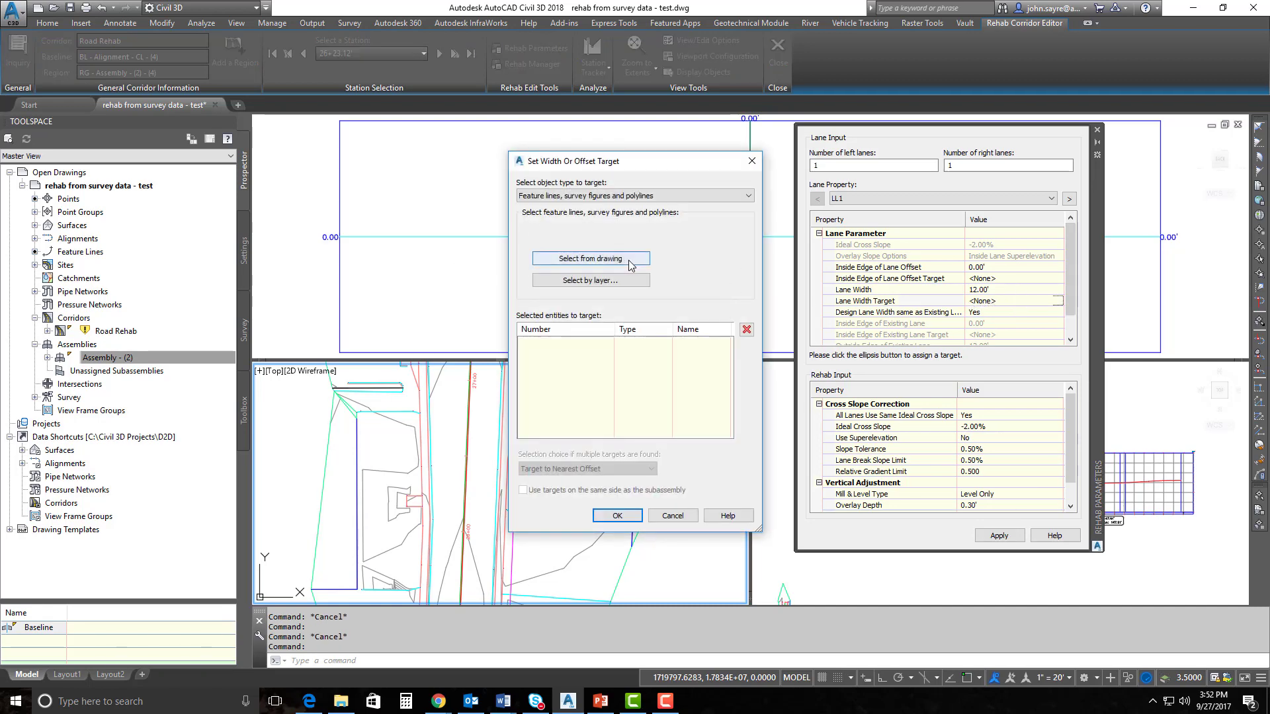
pyautogui.click(585, 260)
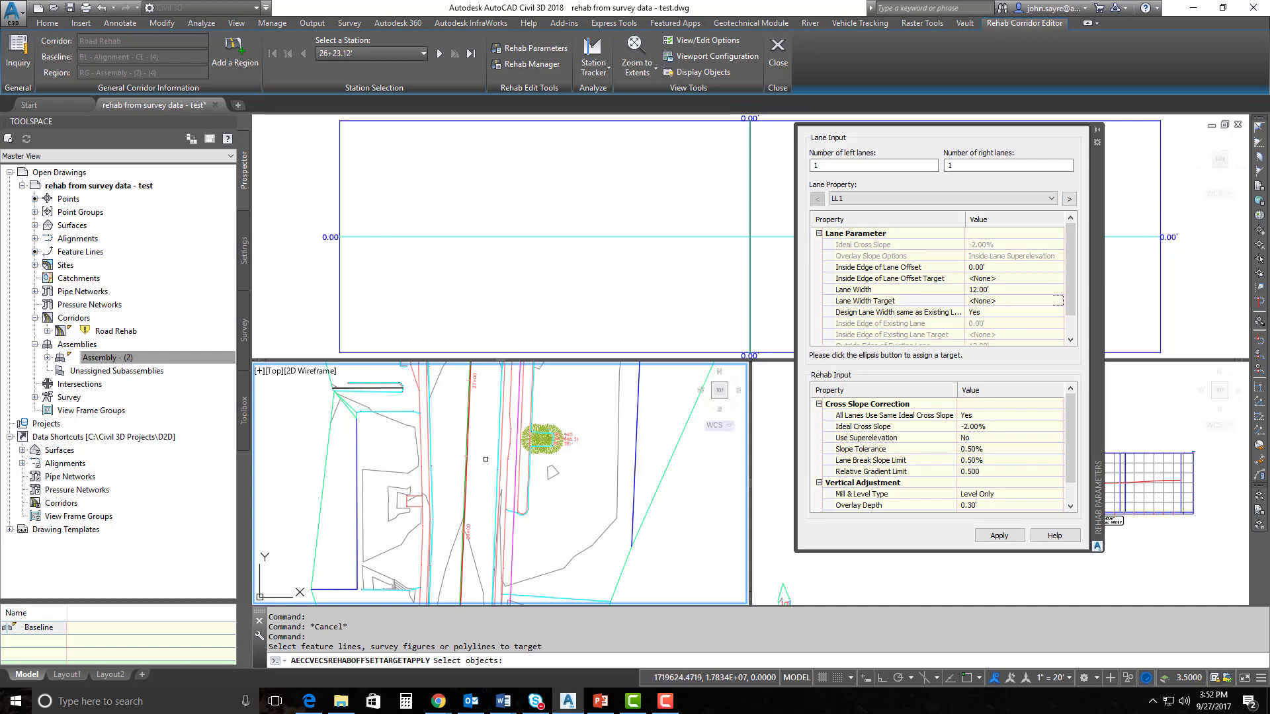
pyautogui.click(498, 457)
pyautogui.scroll(-3, 529, 482)
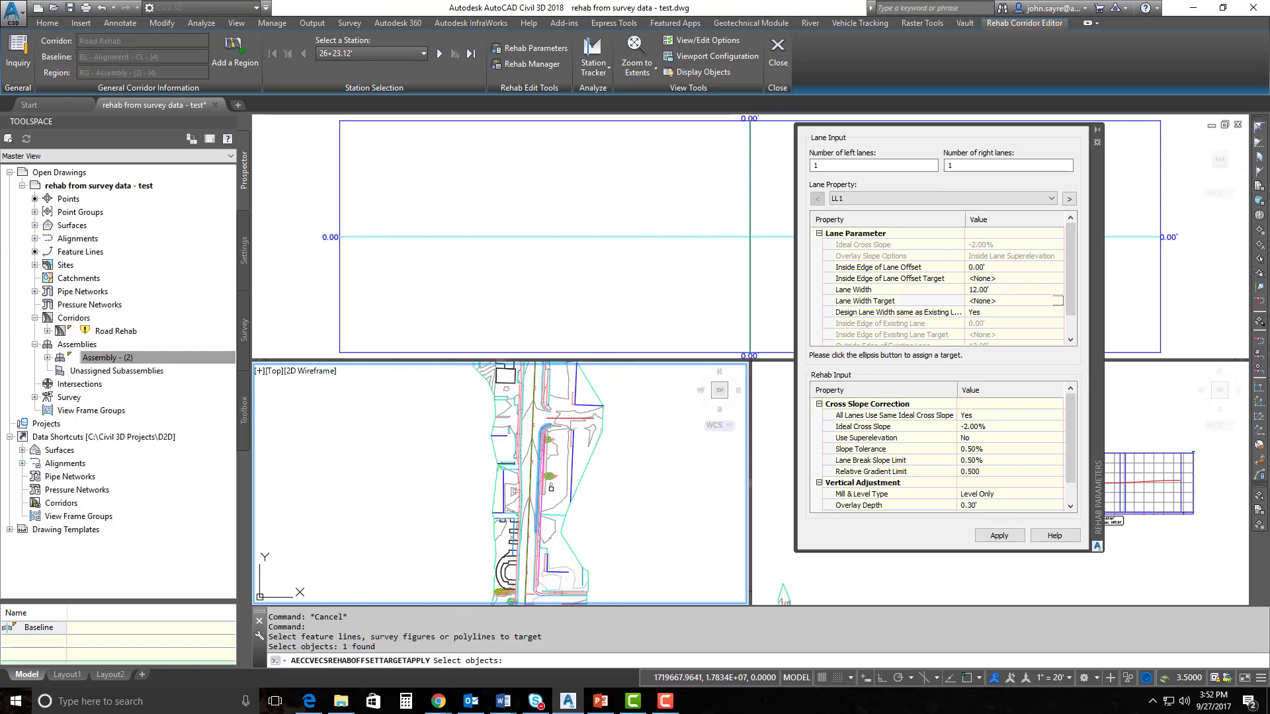
pyautogui.scroll(5, 551, 503)
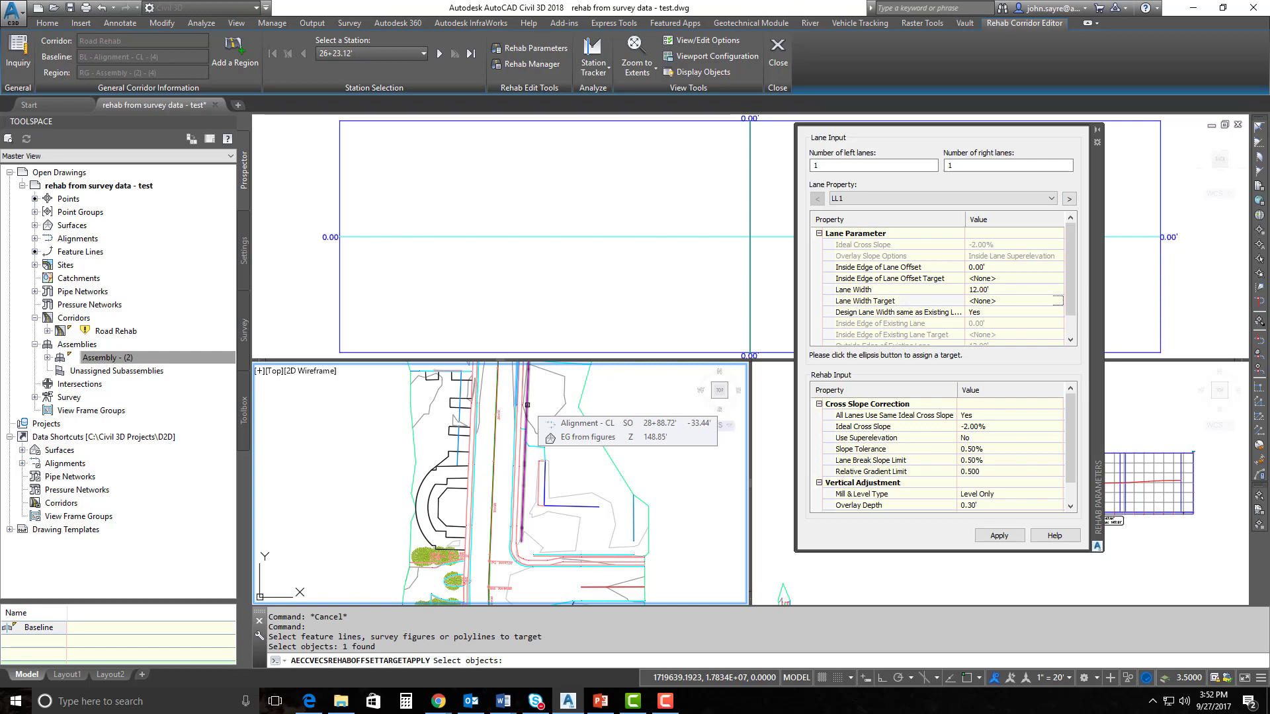
pyautogui.click(515, 449)
pyautogui.scroll(-5, 502, 454)
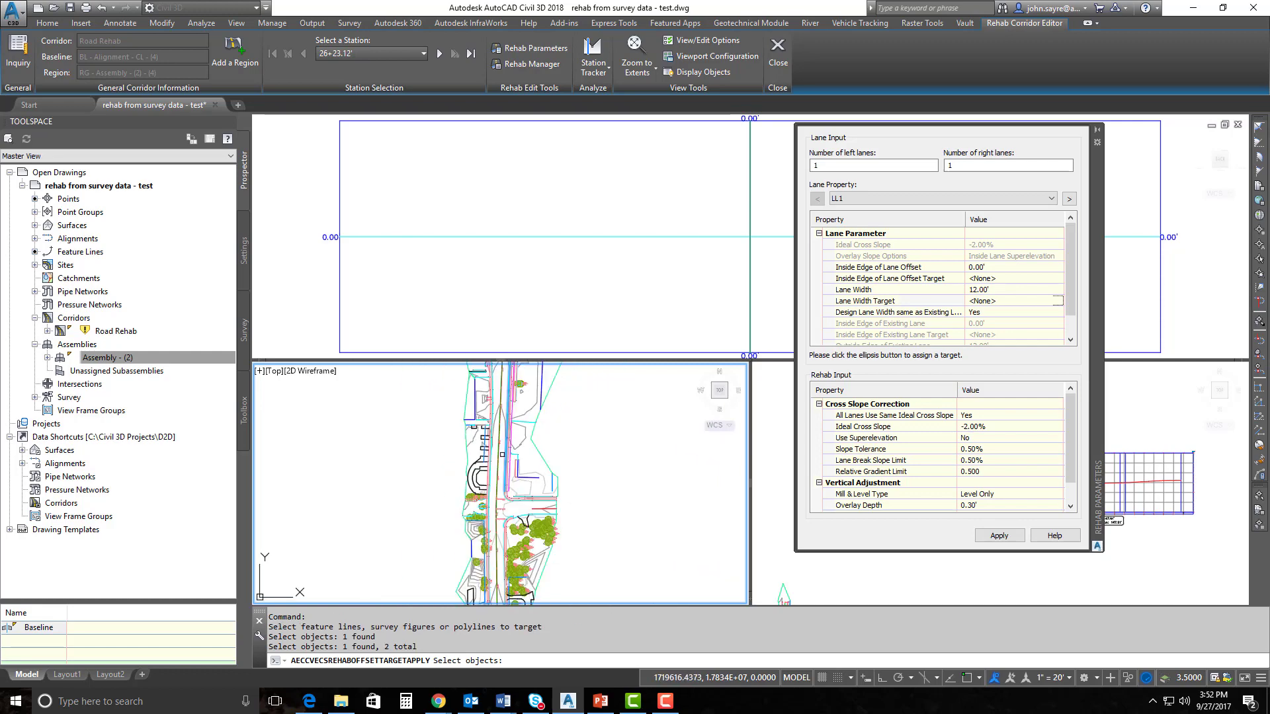
pyautogui.scroll(4, 502, 454)
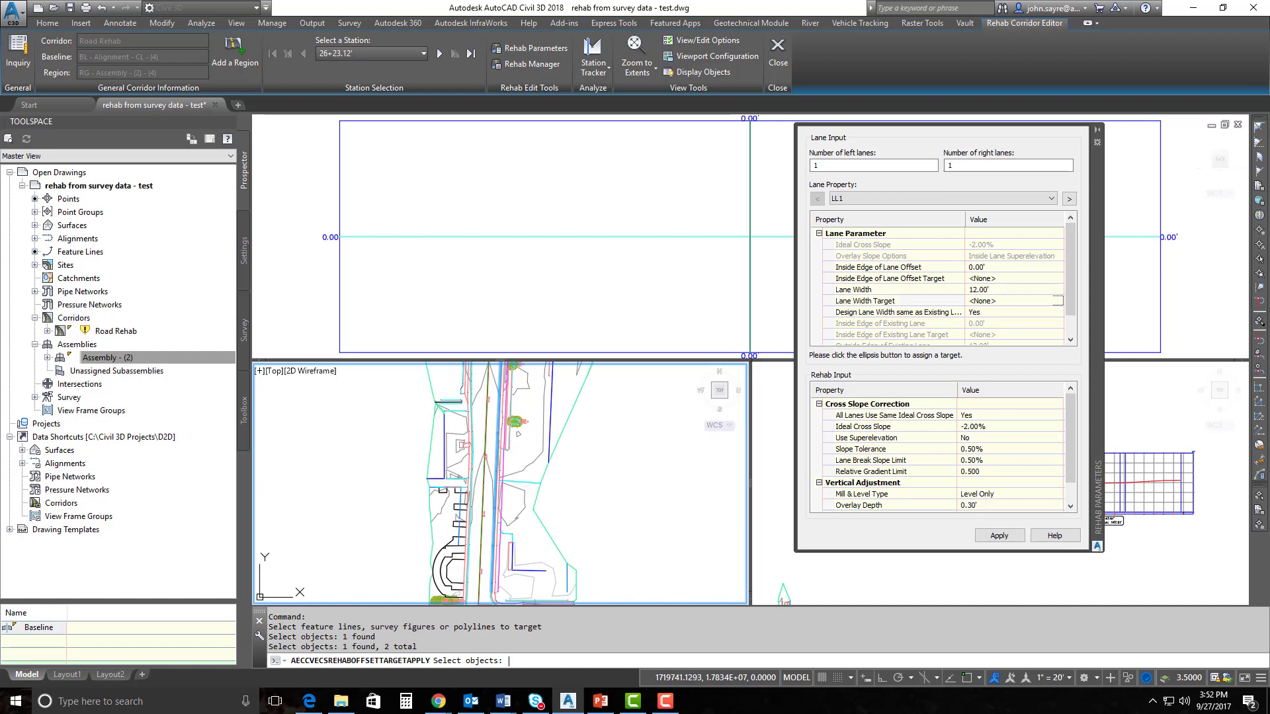
pyautogui.press('Return')
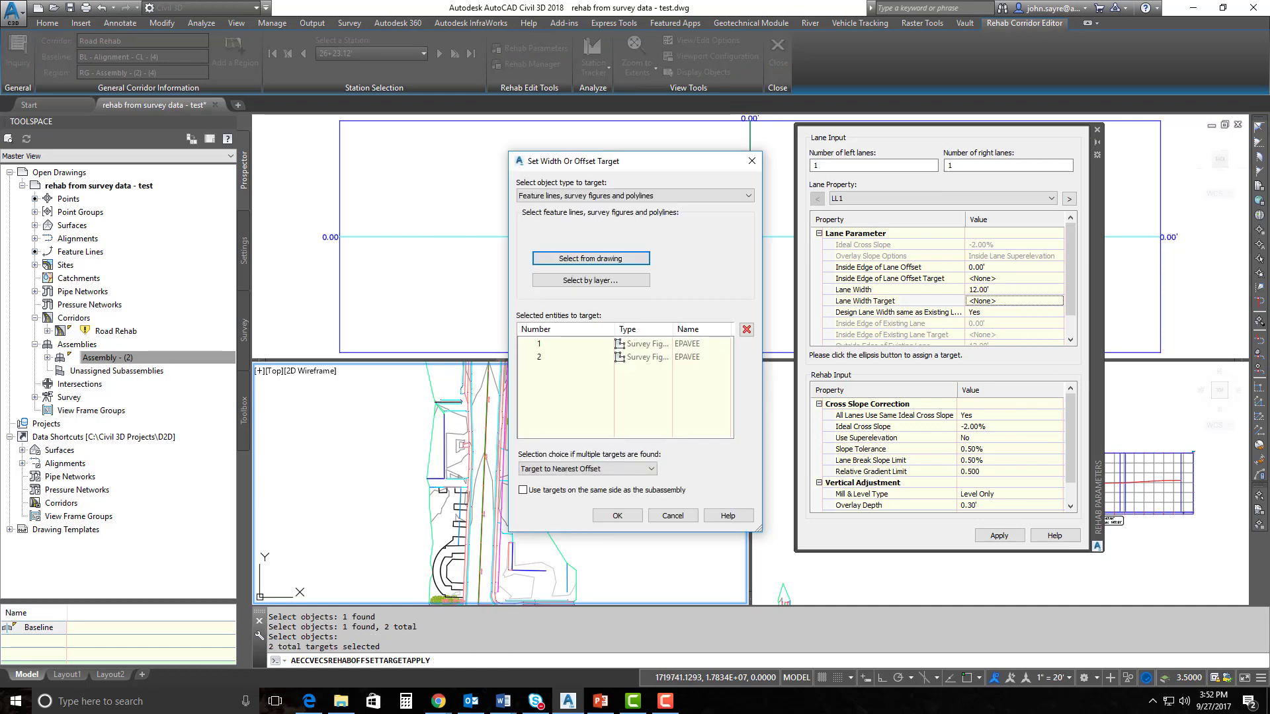
pyautogui.click(617, 515)
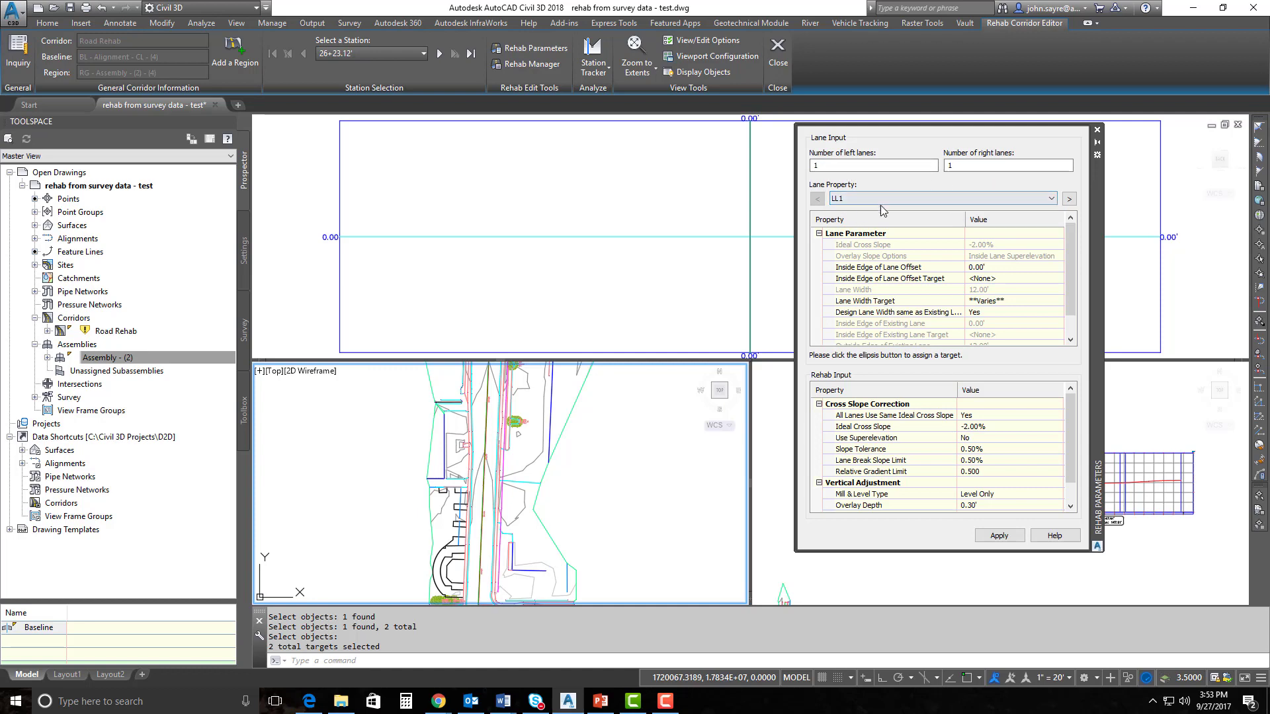
# Step: Set the width target of right lane RL1 to the two EPAVEW survey figures selected from the plan view
pyautogui.click(1068, 198)
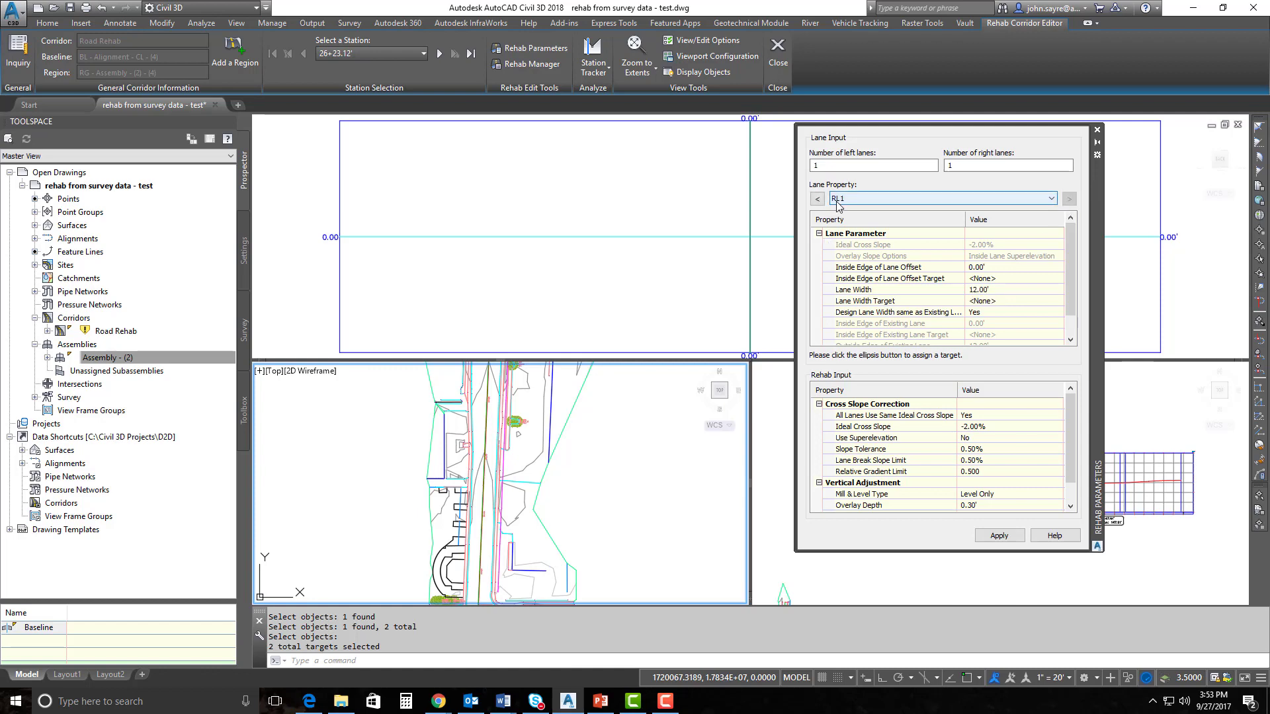
pyautogui.click(990, 304)
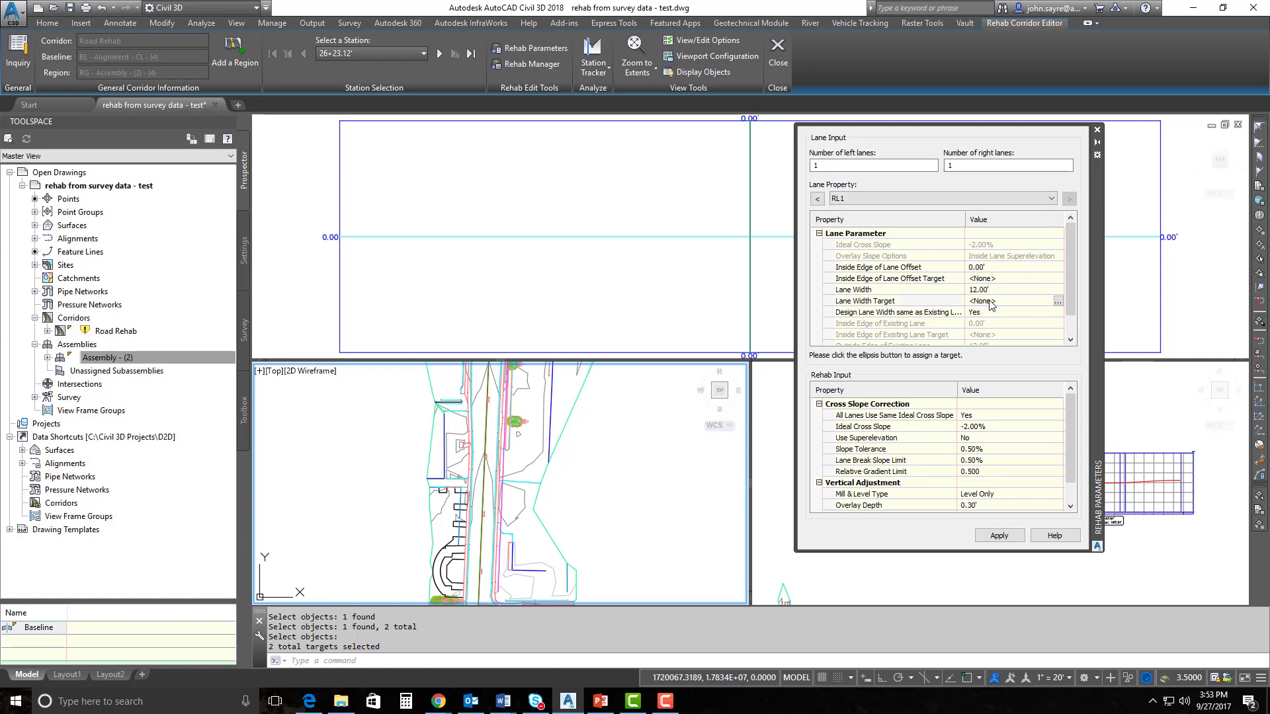
pyautogui.click(1058, 301)
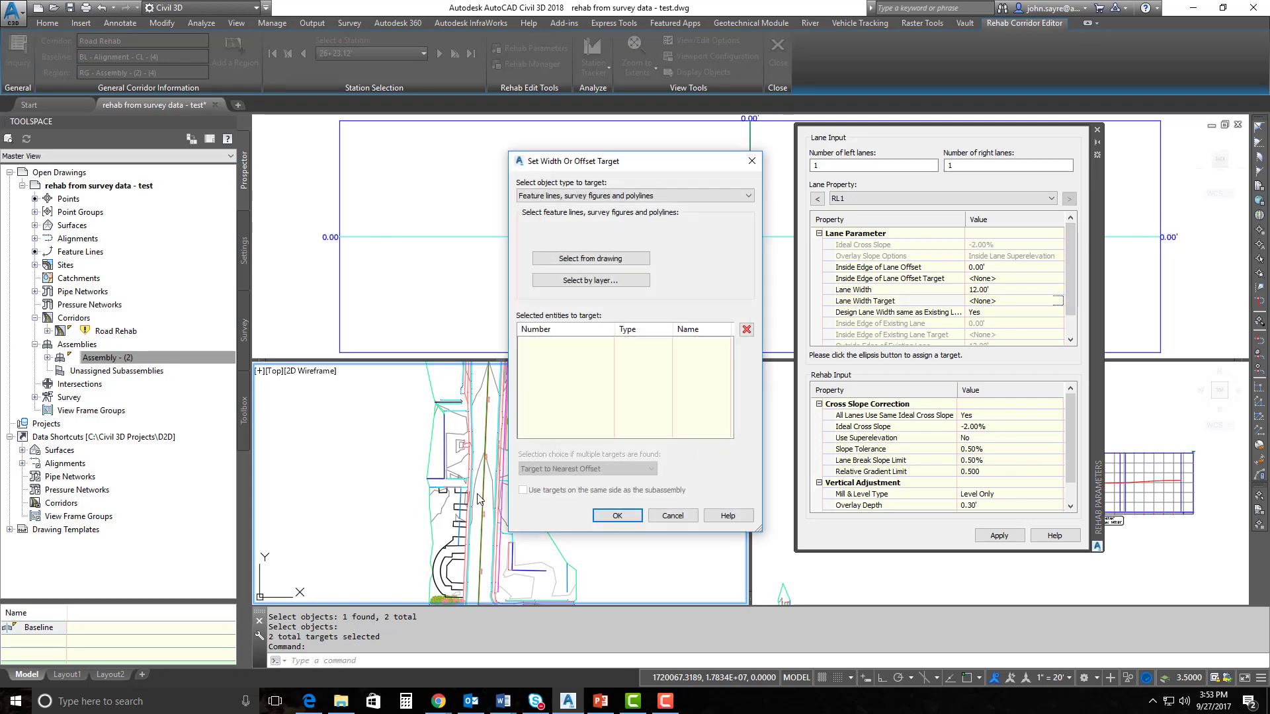
pyautogui.click(599, 263)
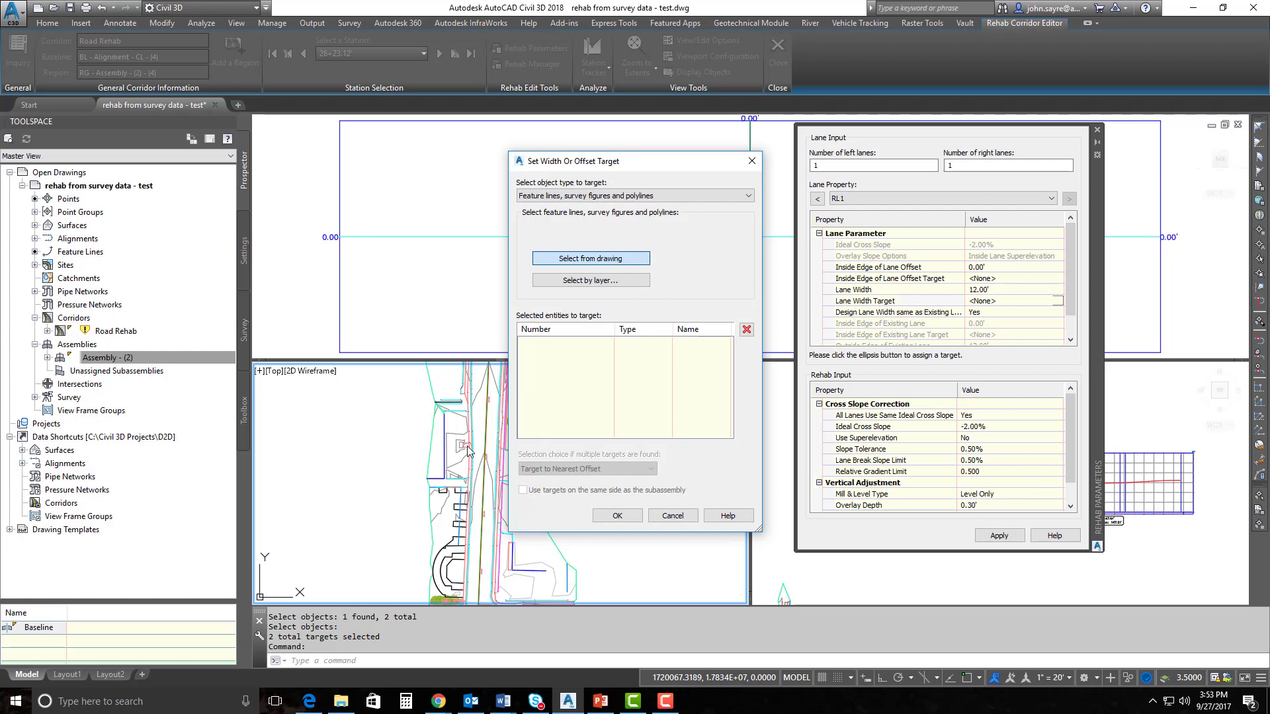
pyautogui.scroll(5, 463, 436)
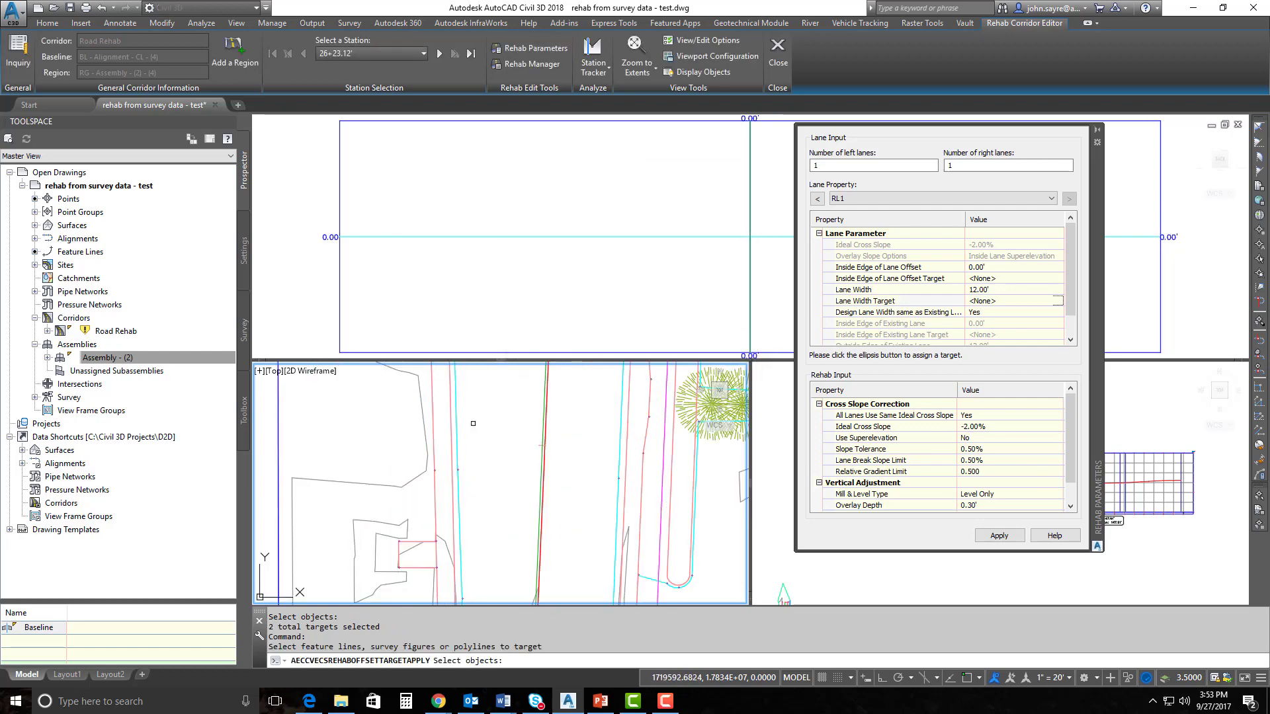
pyautogui.click(456, 427)
pyautogui.scroll(-5, 472, 463)
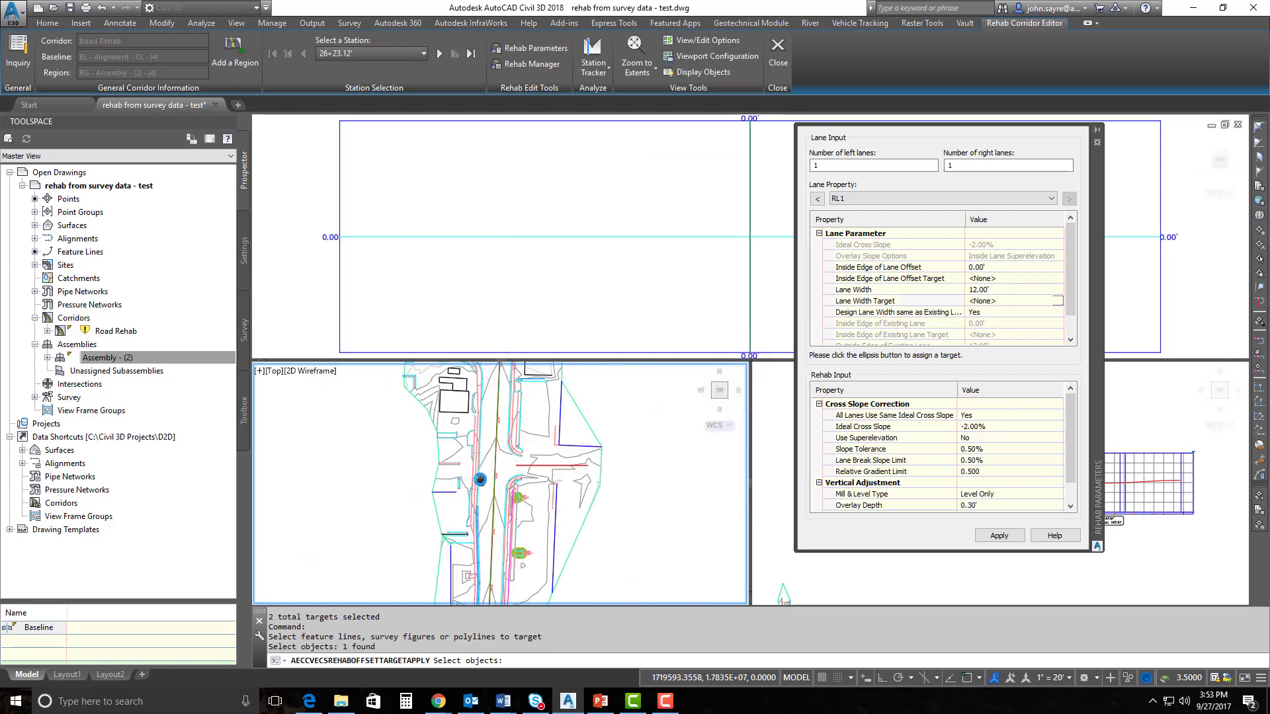
pyautogui.click(477, 482)
pyautogui.moveTo(513, 502); pyautogui.dragTo(512, 384, button='middle')
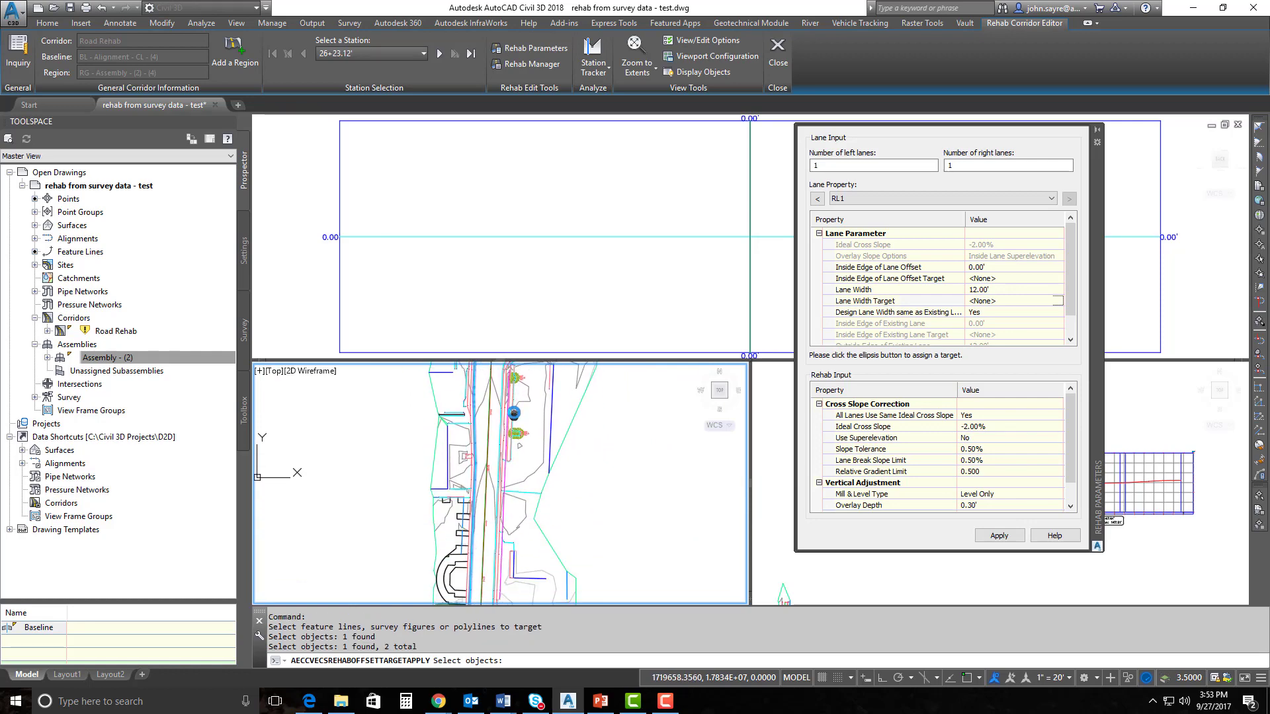
pyautogui.scroll(-2, 504, 503)
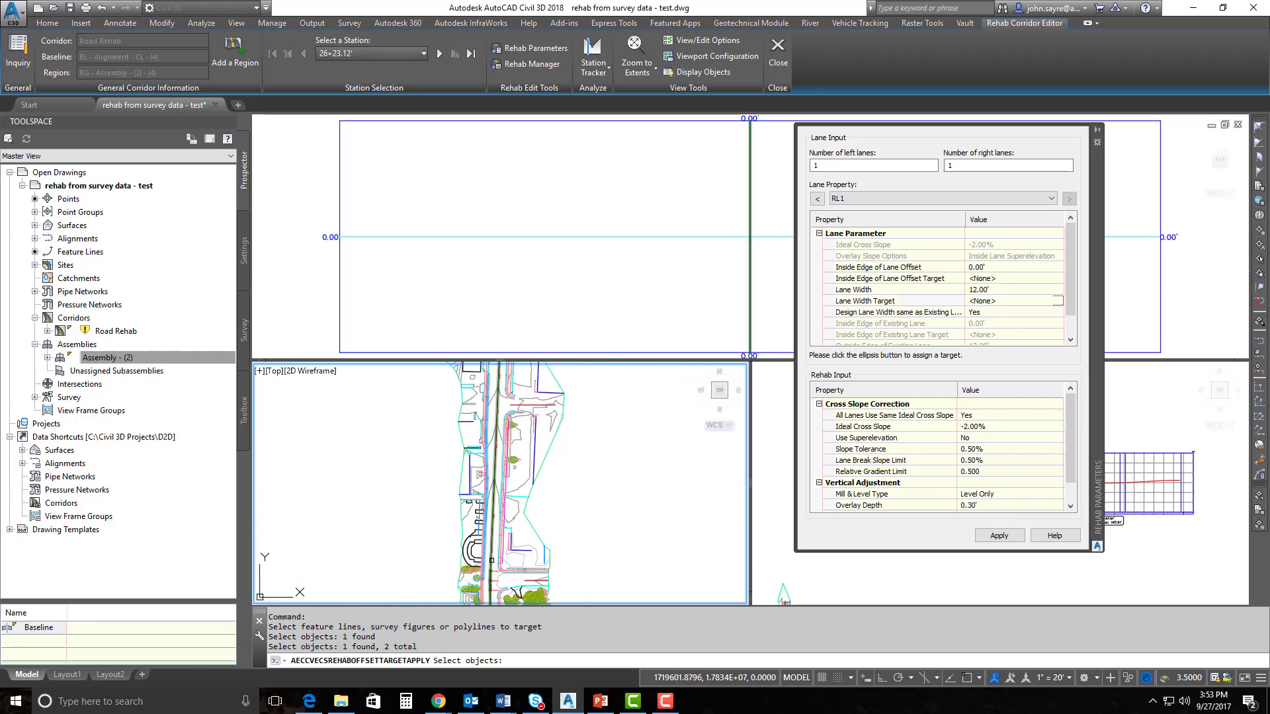
pyautogui.press('Return')
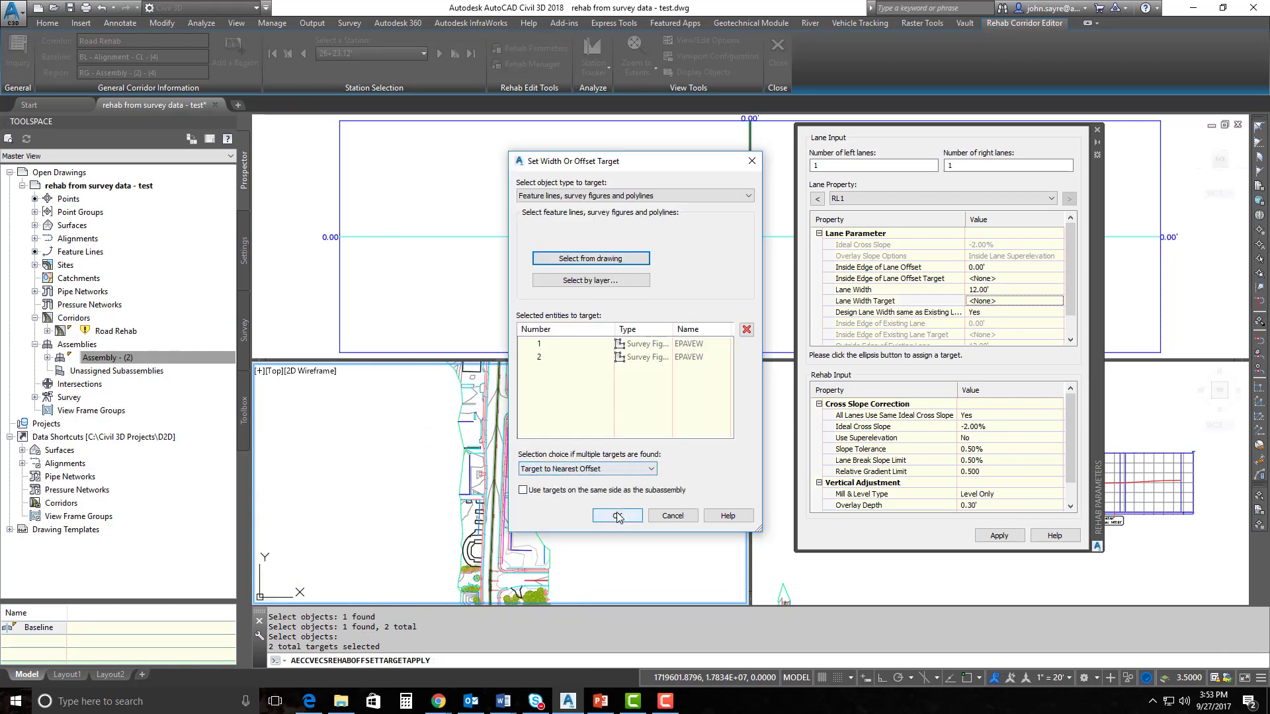
pyautogui.click(616, 515)
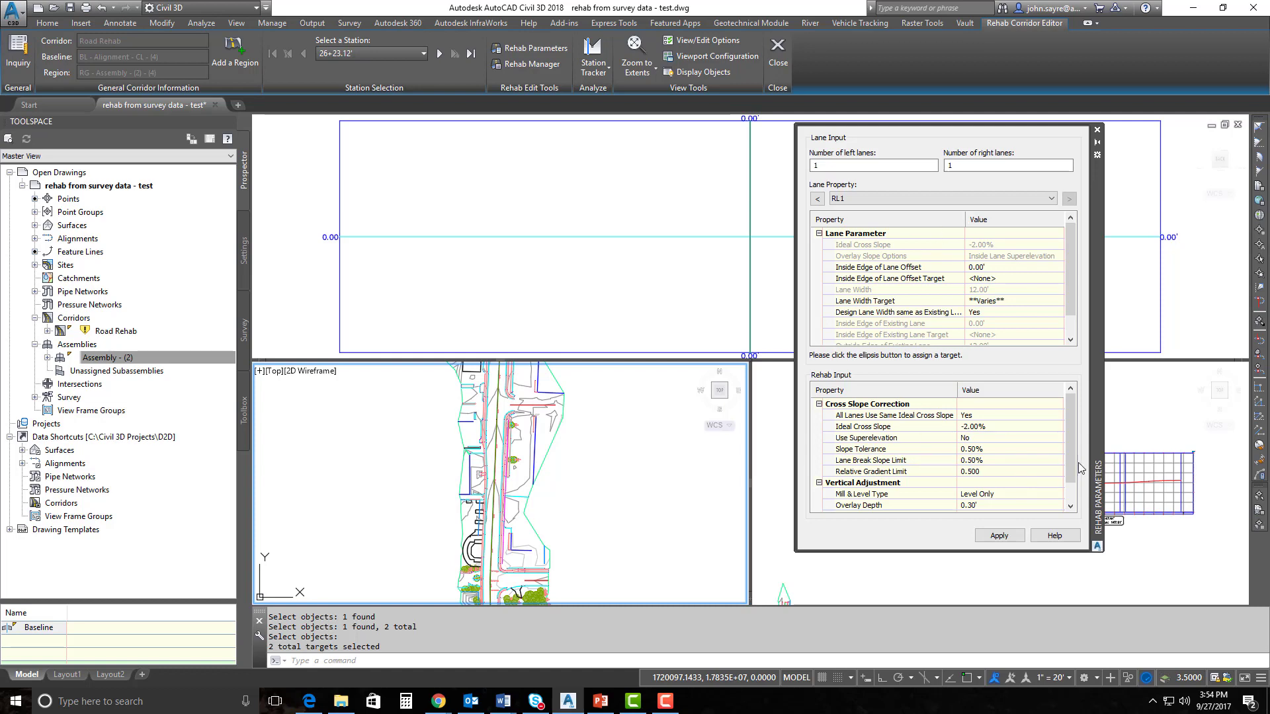
# Step: Apply the lane and rehab parameters to the corridor and move the Rehab Parameters palette off the section view
pyautogui.scroll(-2, 1070, 476)
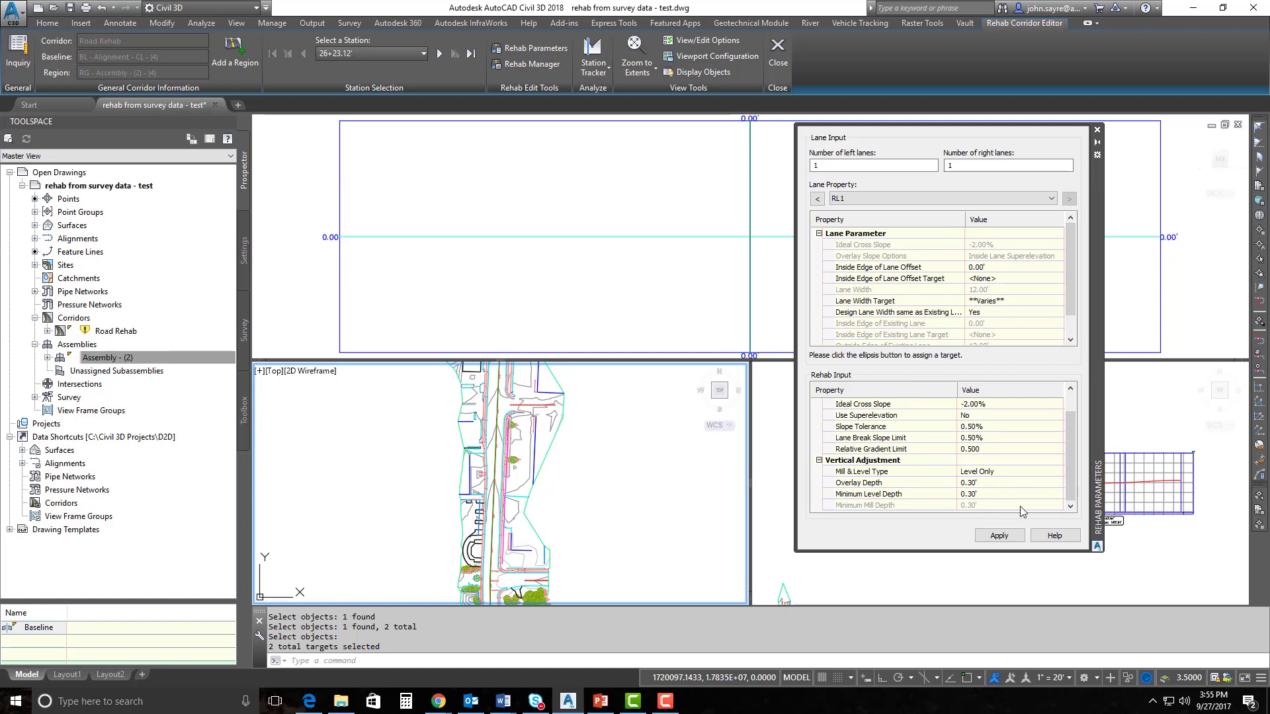
pyautogui.click(994, 536)
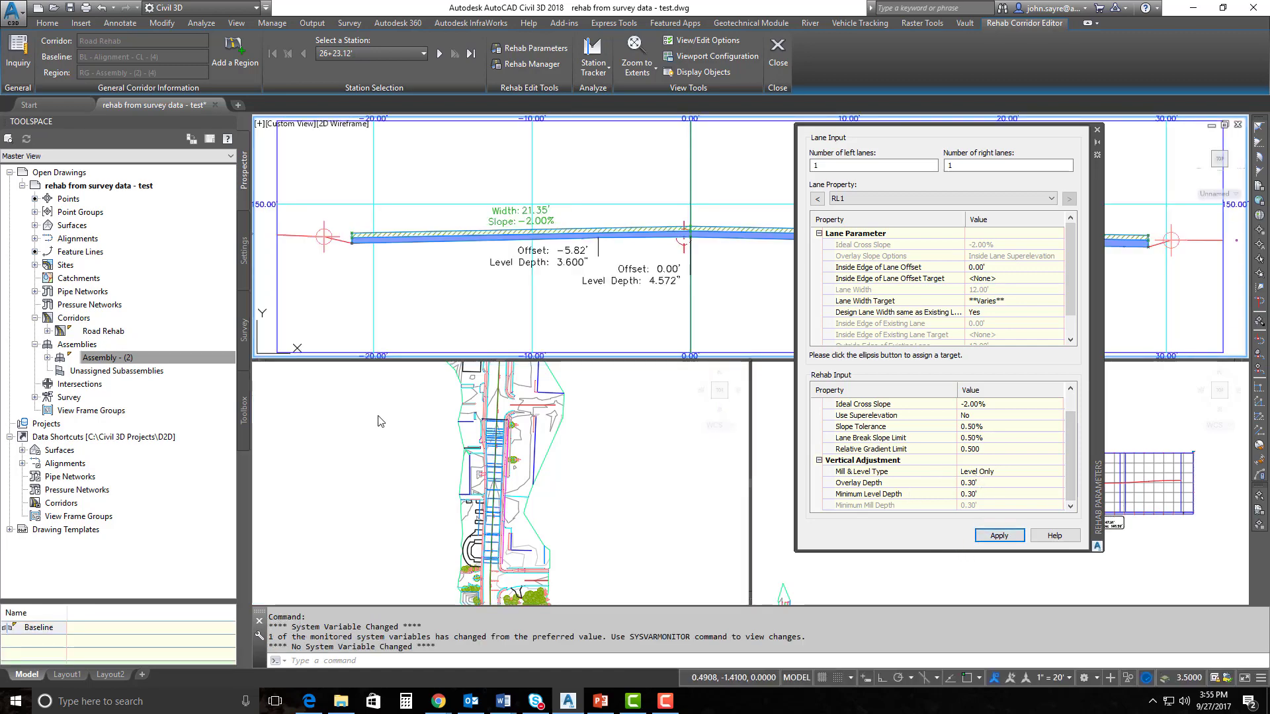
pyautogui.moveTo(1099, 205); pyautogui.dragTo(1164, 367)
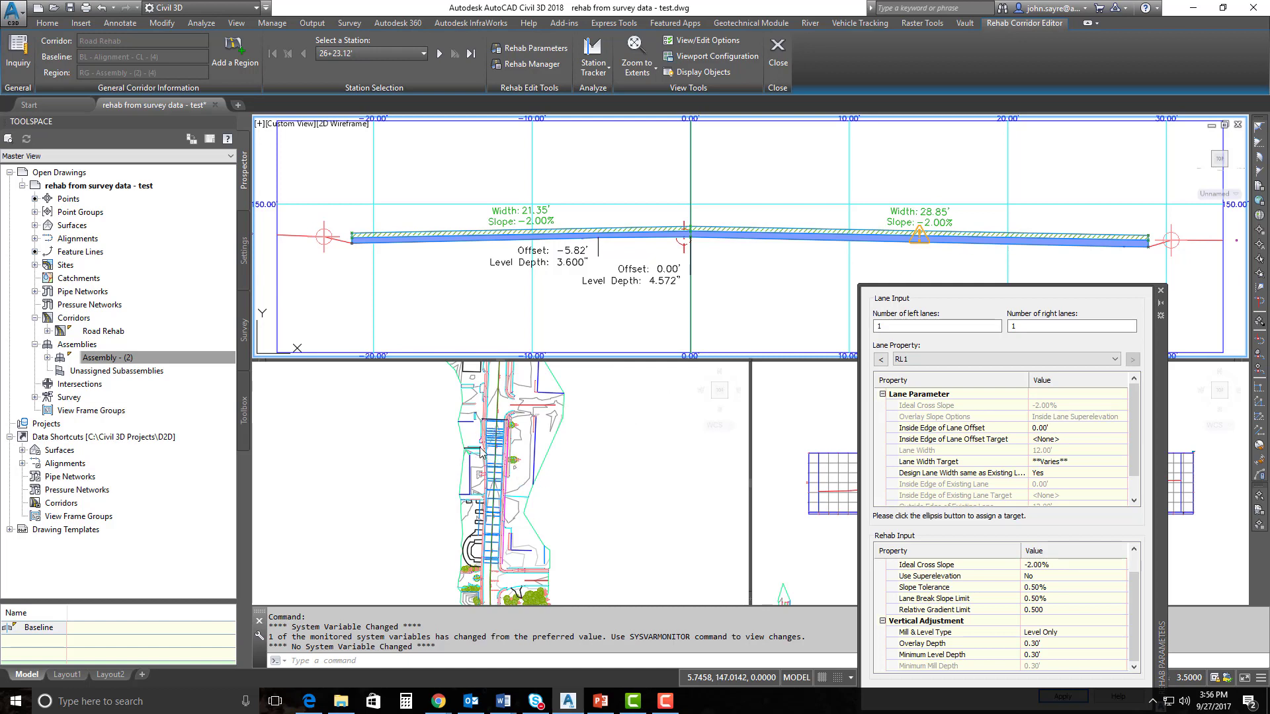
# Step: Review the rehab cross sections at stations 26+75.00' and 27+00.00' alongside their locations in the plan view
pyautogui.scroll(6, 485, 531)
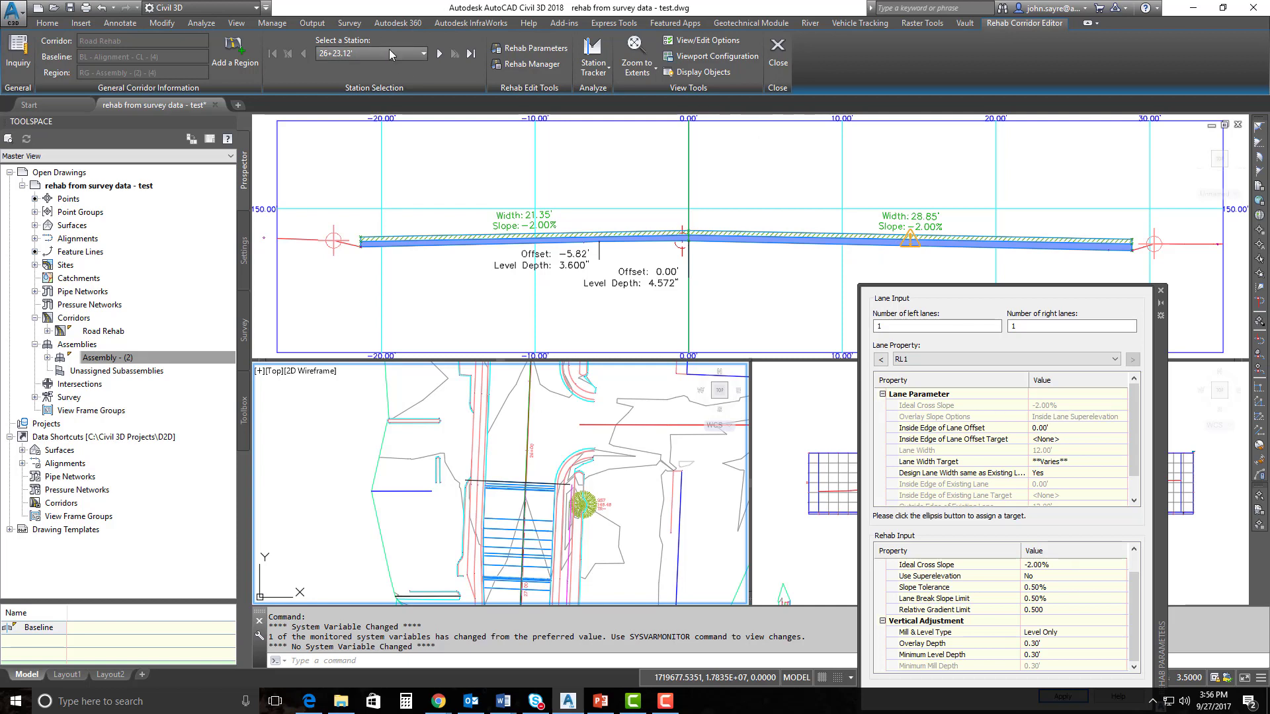
pyautogui.click(418, 54)
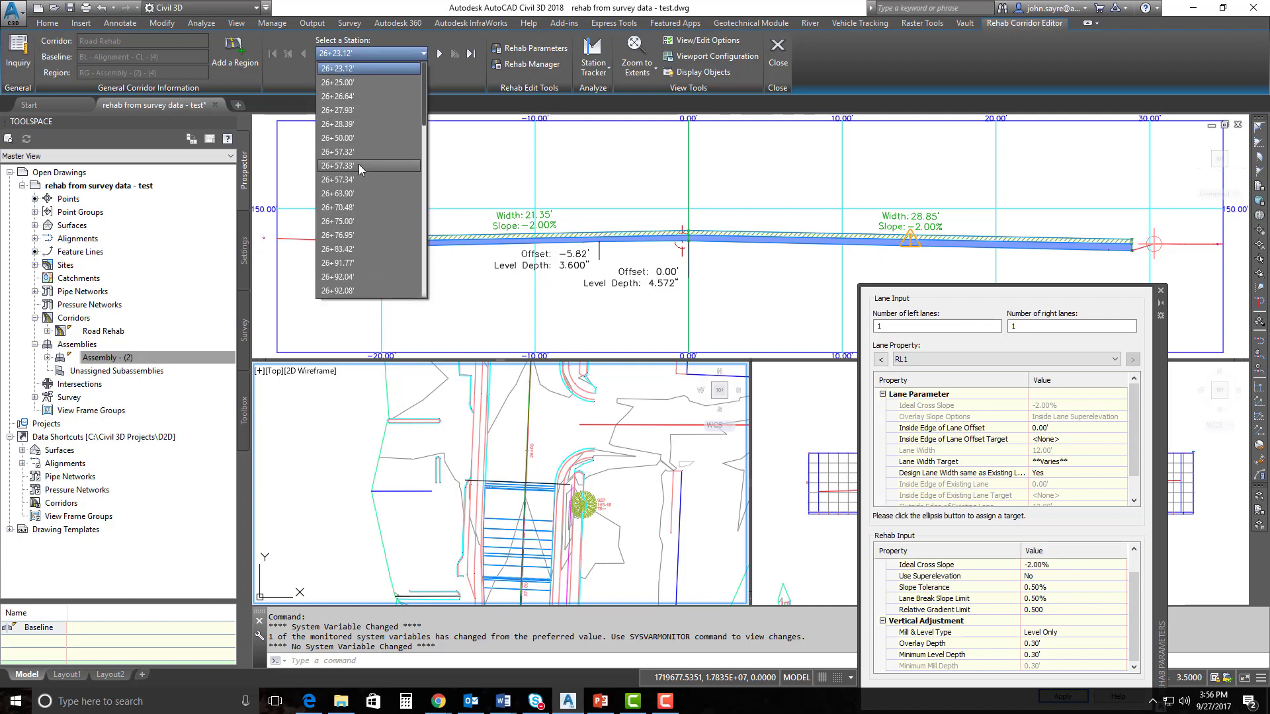
pyautogui.click(341, 221)
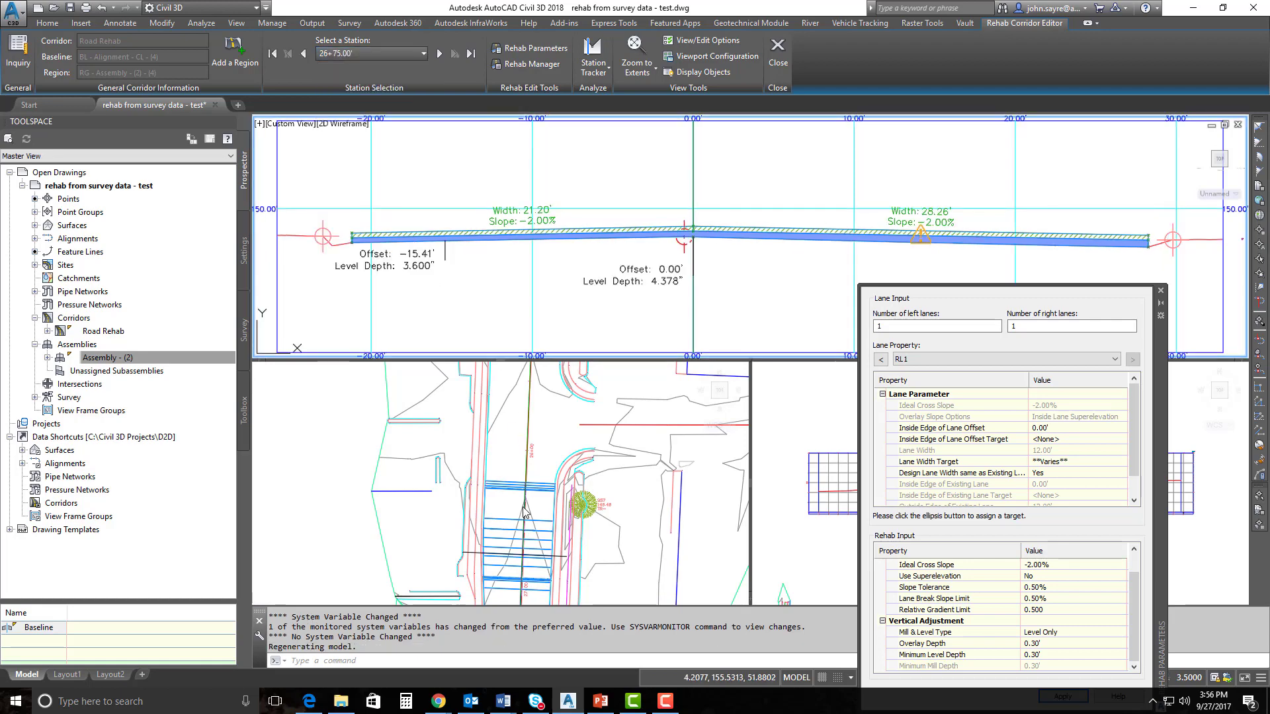
pyautogui.click(601, 551)
pyautogui.moveTo(601, 547); pyautogui.dragTo(607, 411, button='middle')
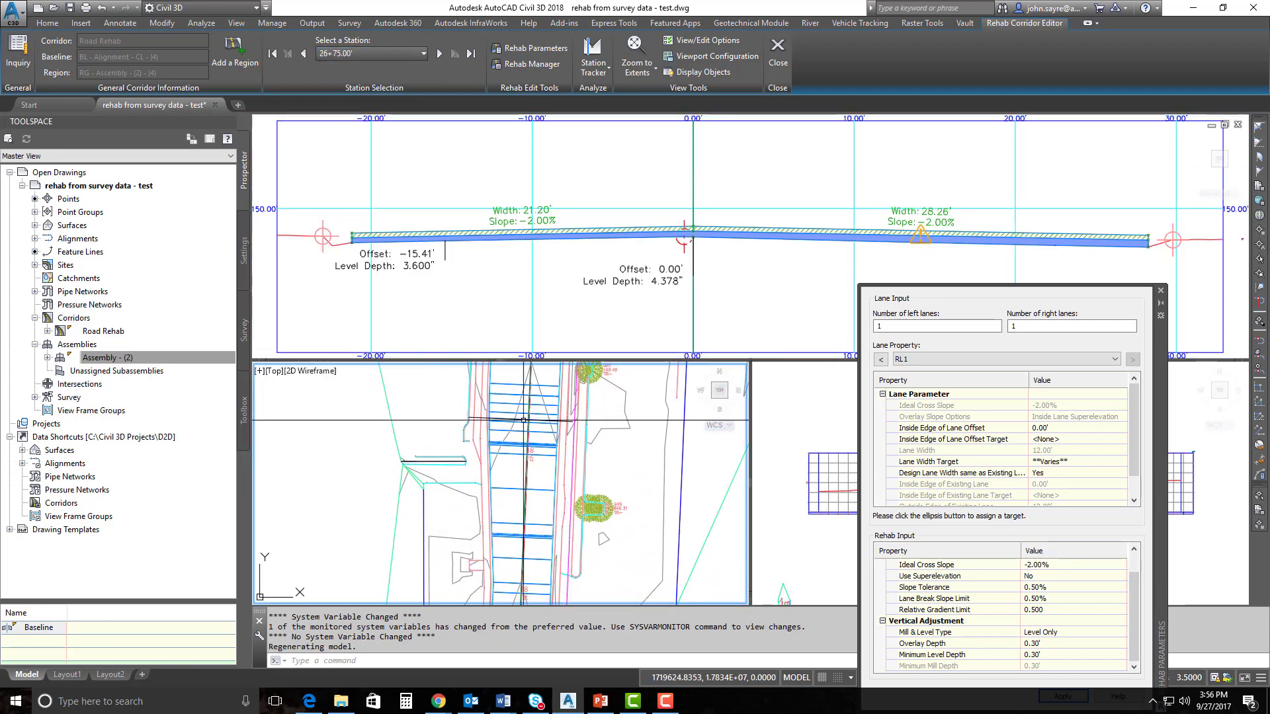
pyautogui.click(365, 54)
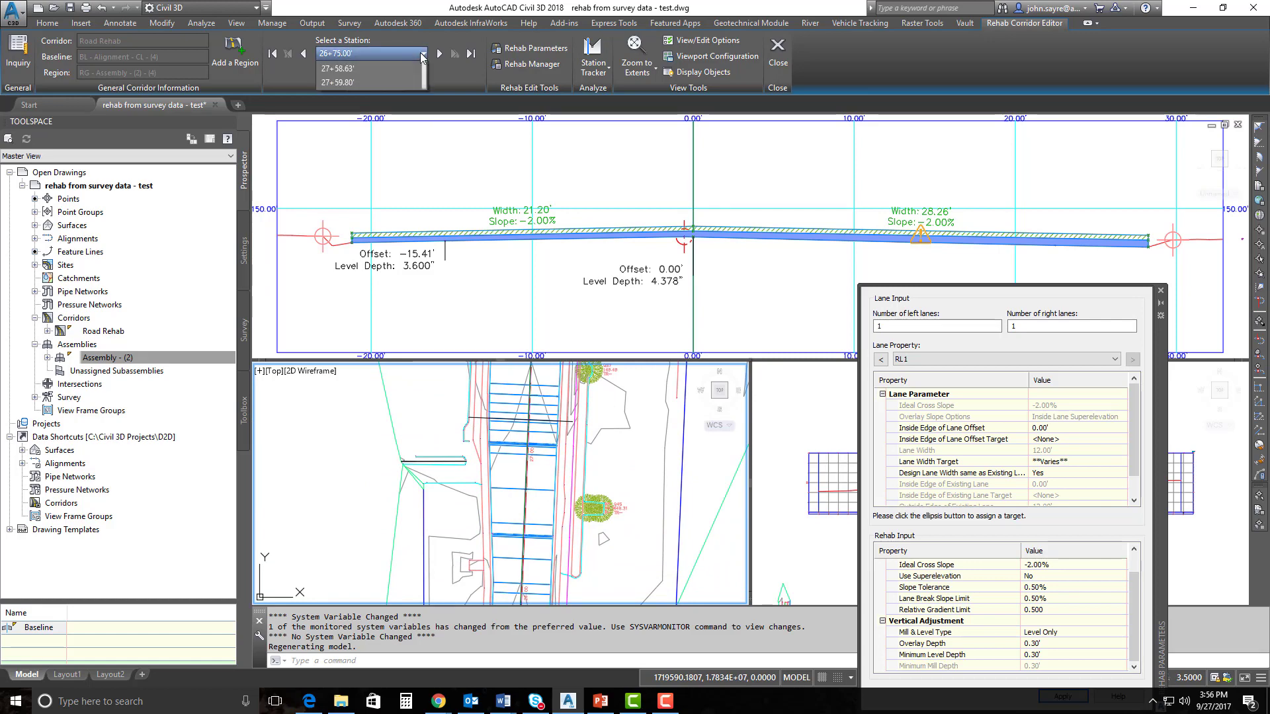
pyautogui.click(340, 210)
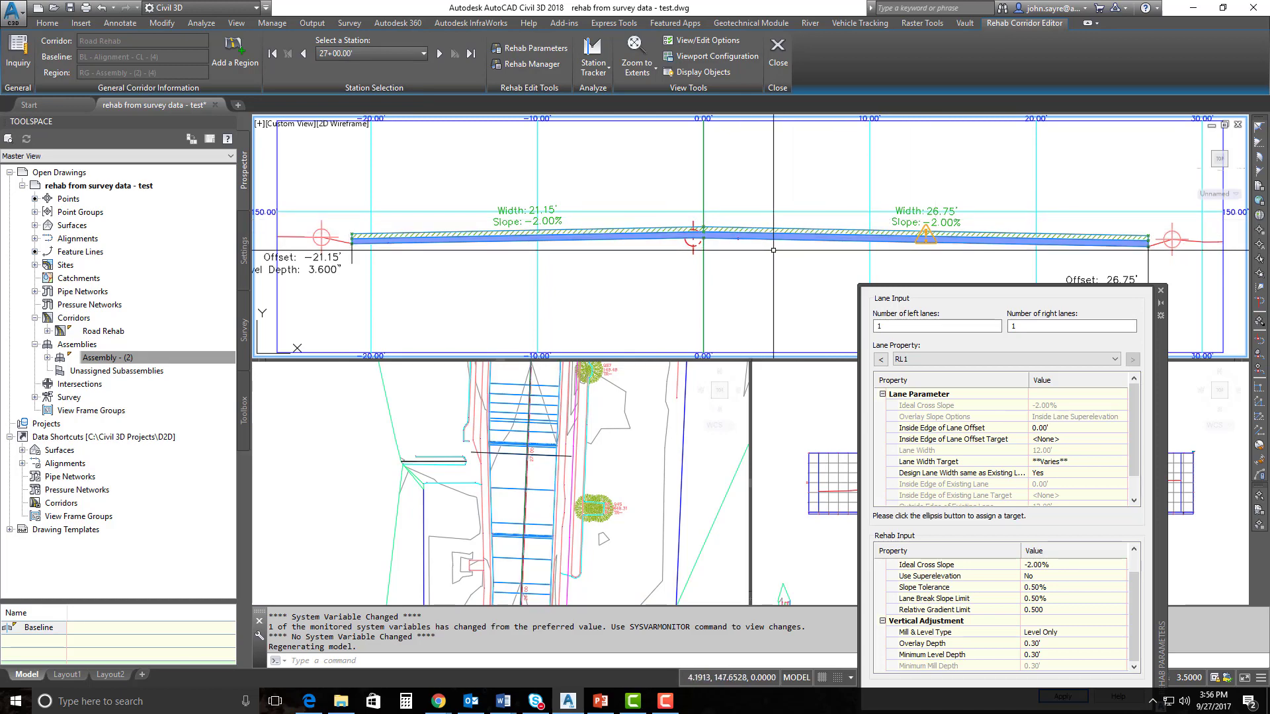
pyautogui.moveTo(773, 250)
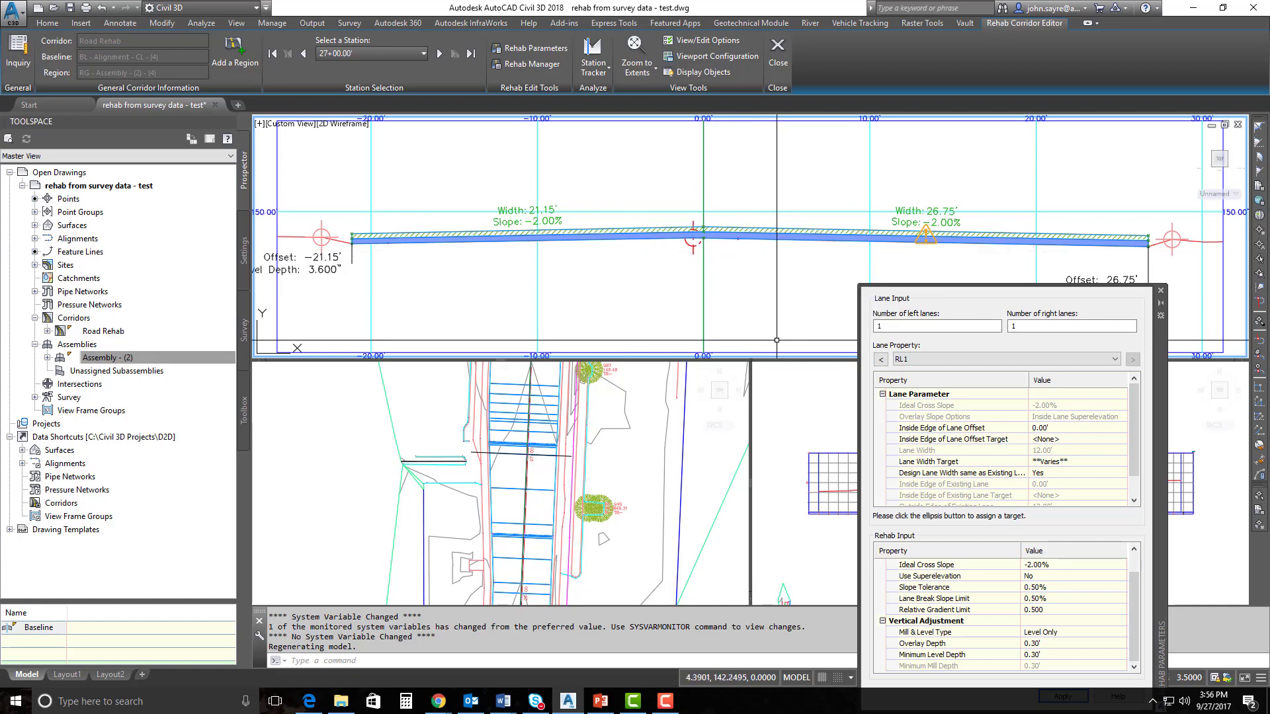
# Step: Change the corridor's Mill & Level Type to Mill Only, apply it, and uncover the section view for checking
pyautogui.moveTo(1161, 431); pyautogui.dragTo(1155, 285)
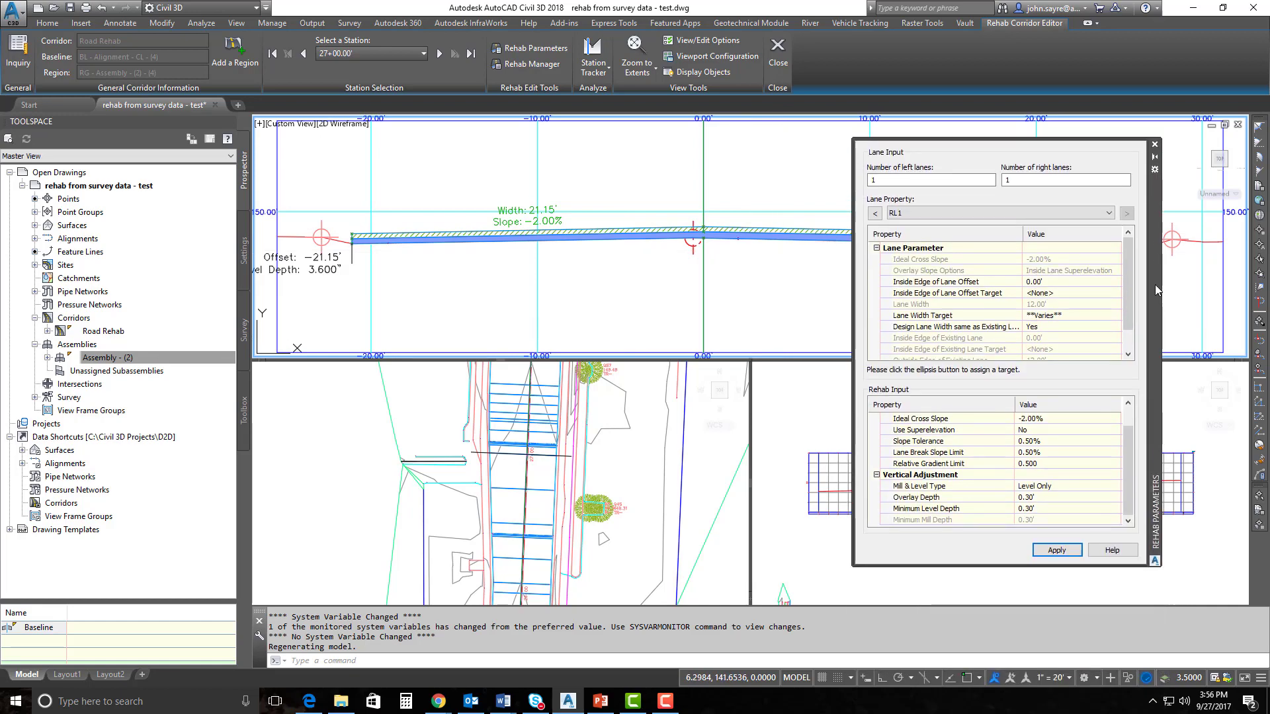
pyautogui.click(1050, 491)
pyautogui.click(1051, 491)
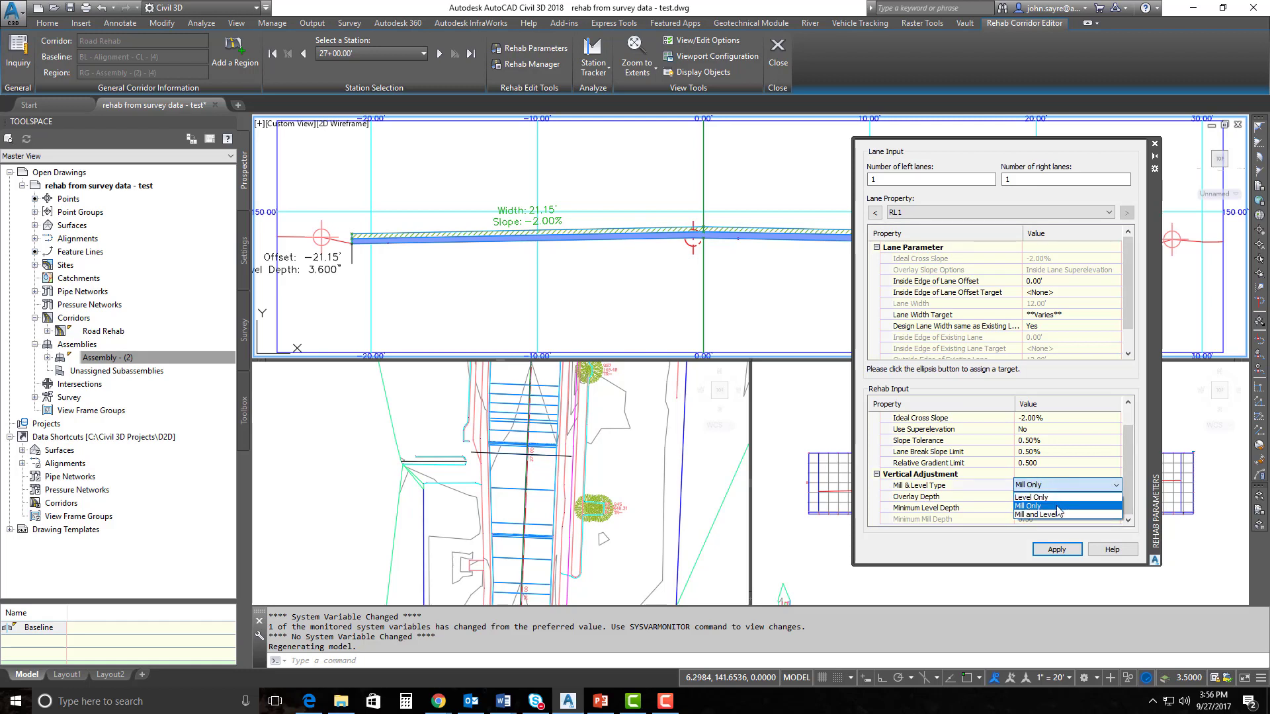
pyautogui.click(1057, 510)
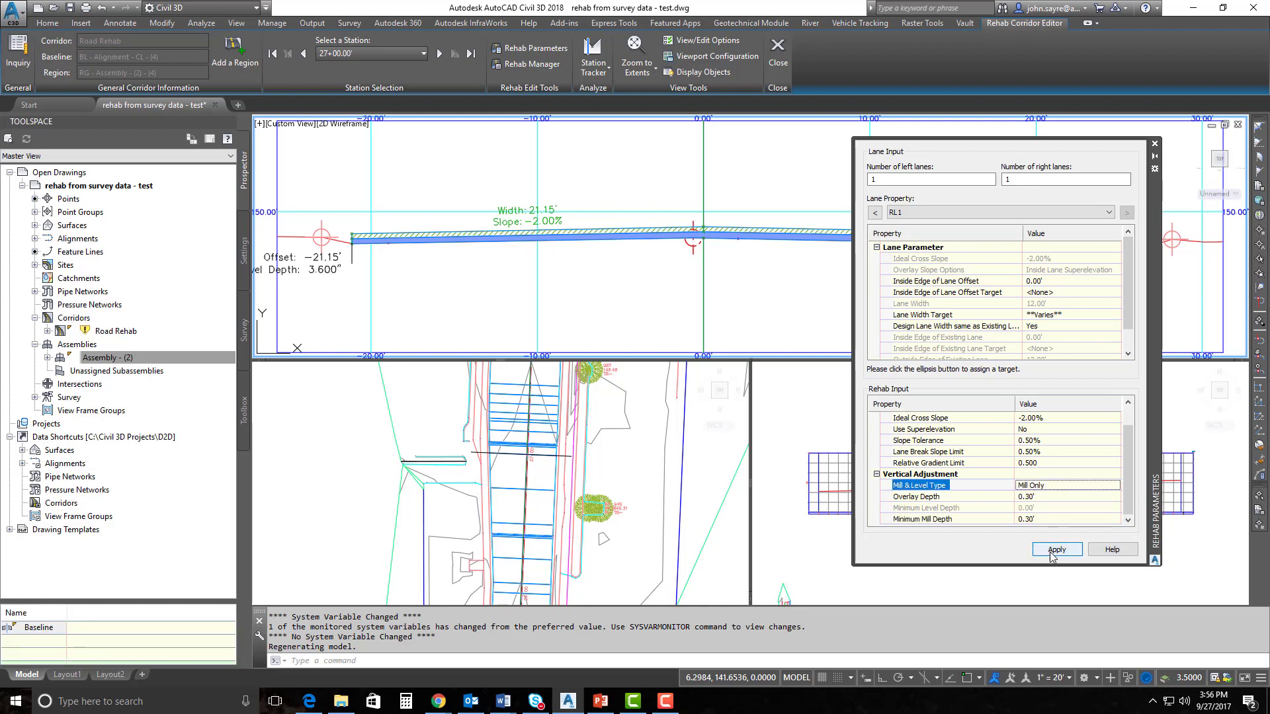
pyautogui.click(1051, 550)
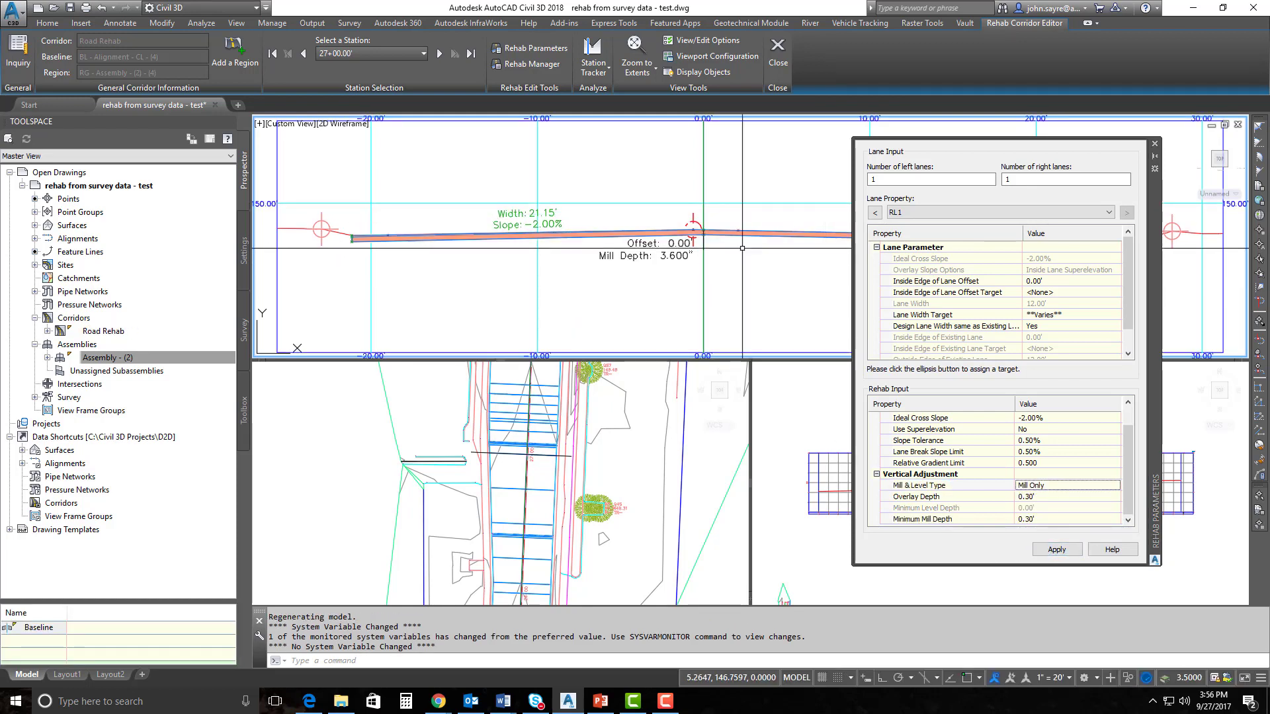
pyautogui.moveTo(1151, 235); pyautogui.dragTo(1131, 369)
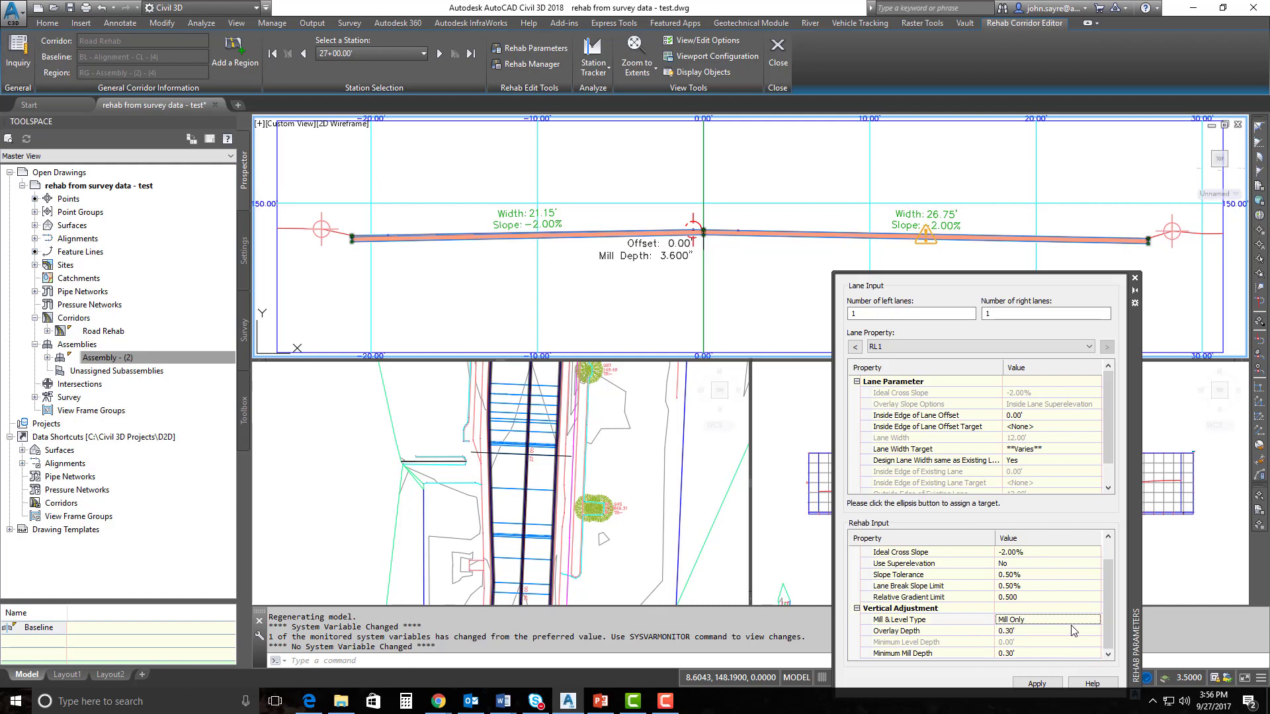
# Step: Set the corridor's Mill & Level Type to Mill and Level and apply the change
pyautogui.moveTo(1137, 396); pyautogui.dragTo(1172, 275)
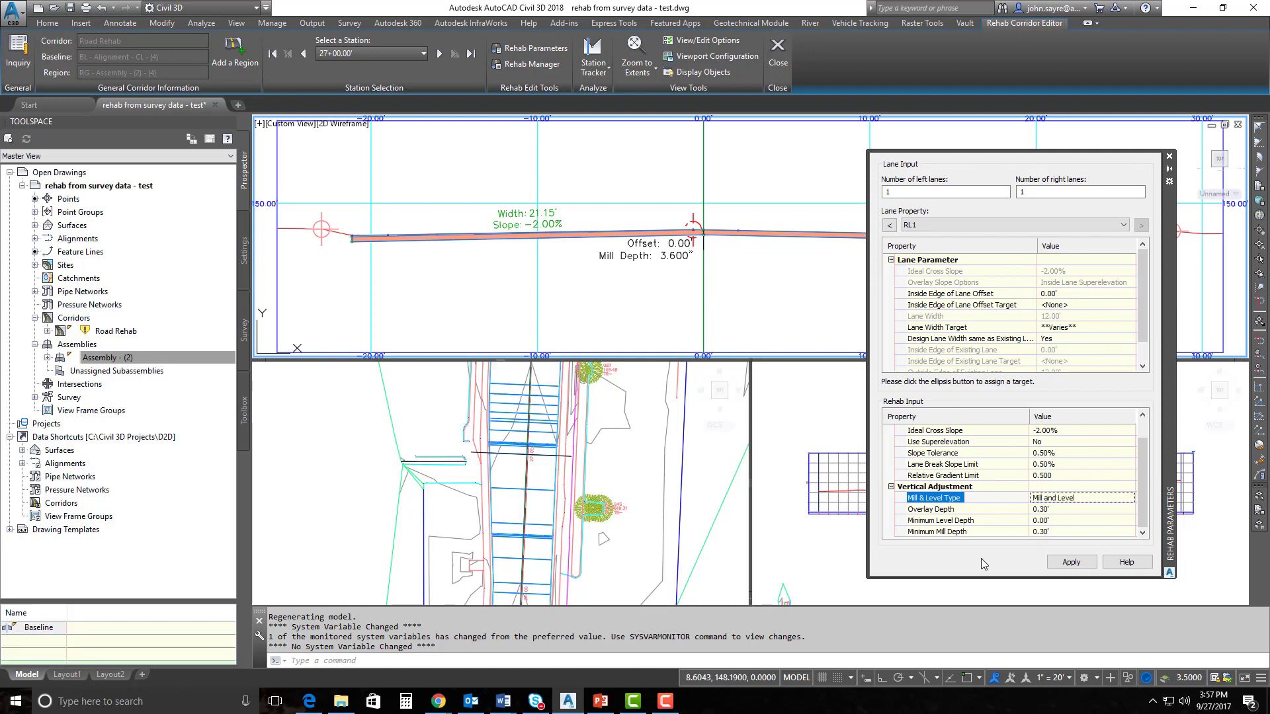
pyautogui.click(1069, 561)
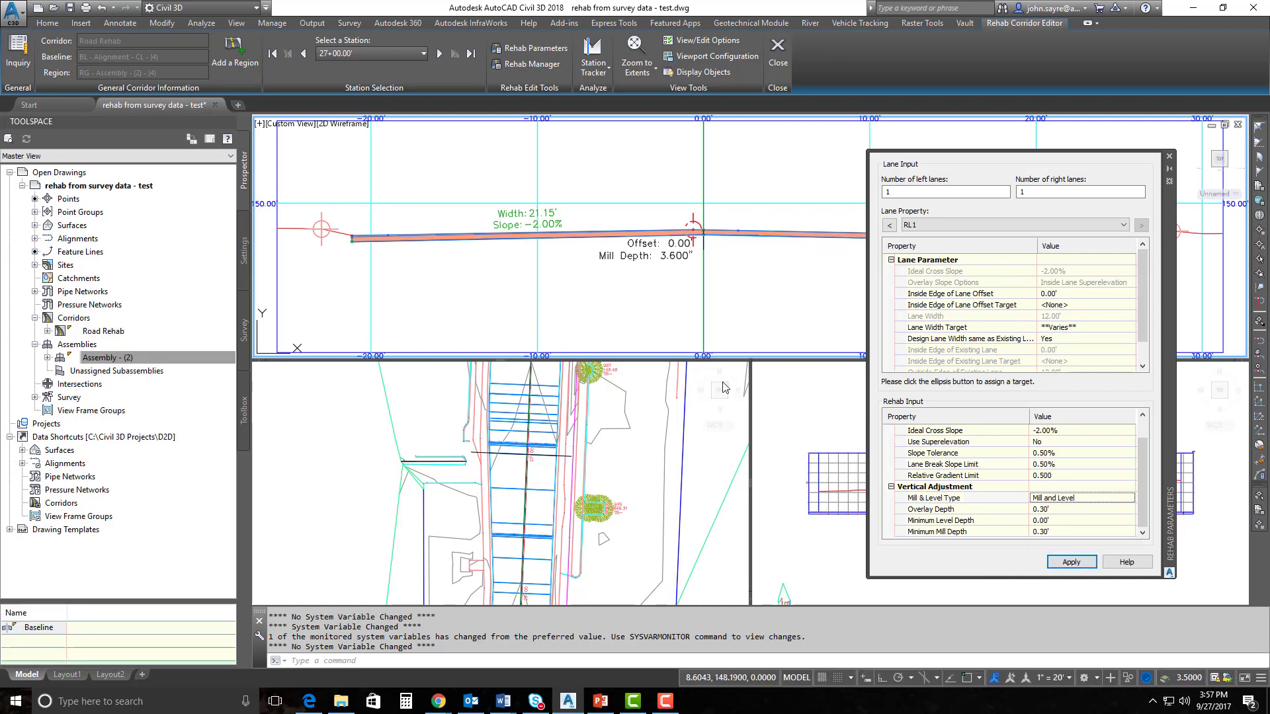
# Step: Uncover the section view and display the cross section at station 28+00.00'
pyautogui.moveTo(1167, 249); pyautogui.dragTo(1132, 383)
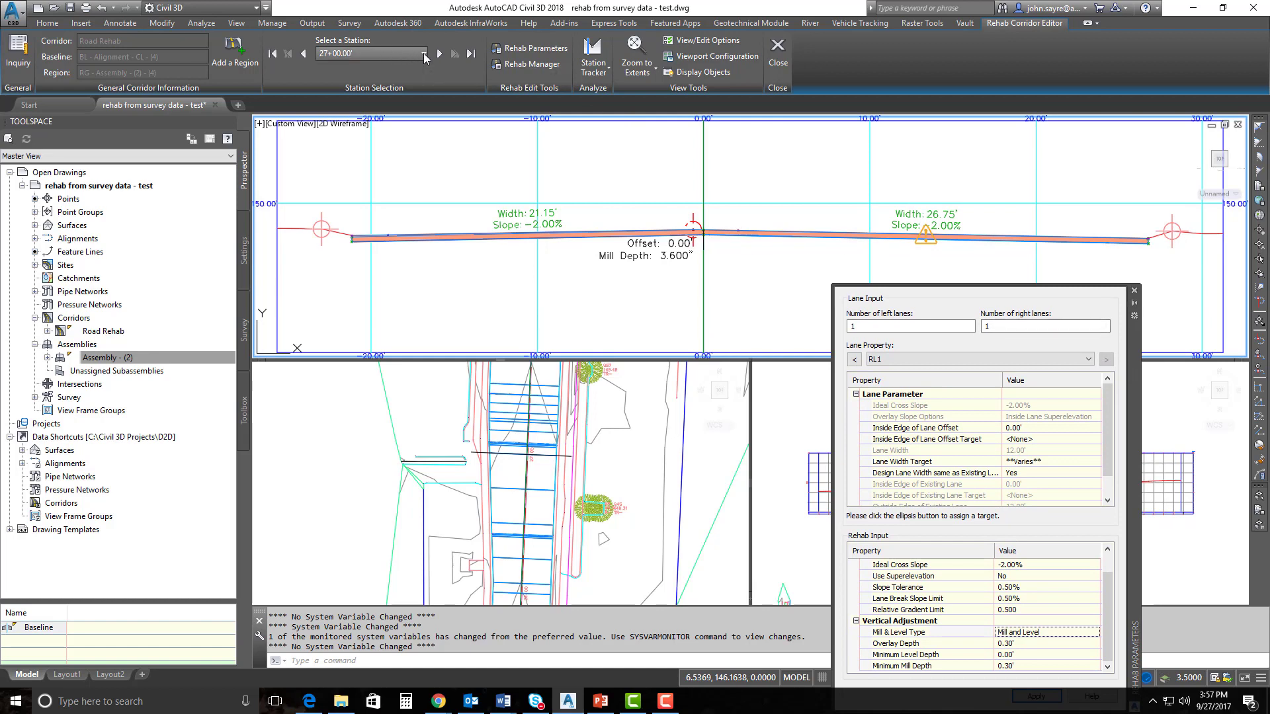
pyautogui.click(422, 54)
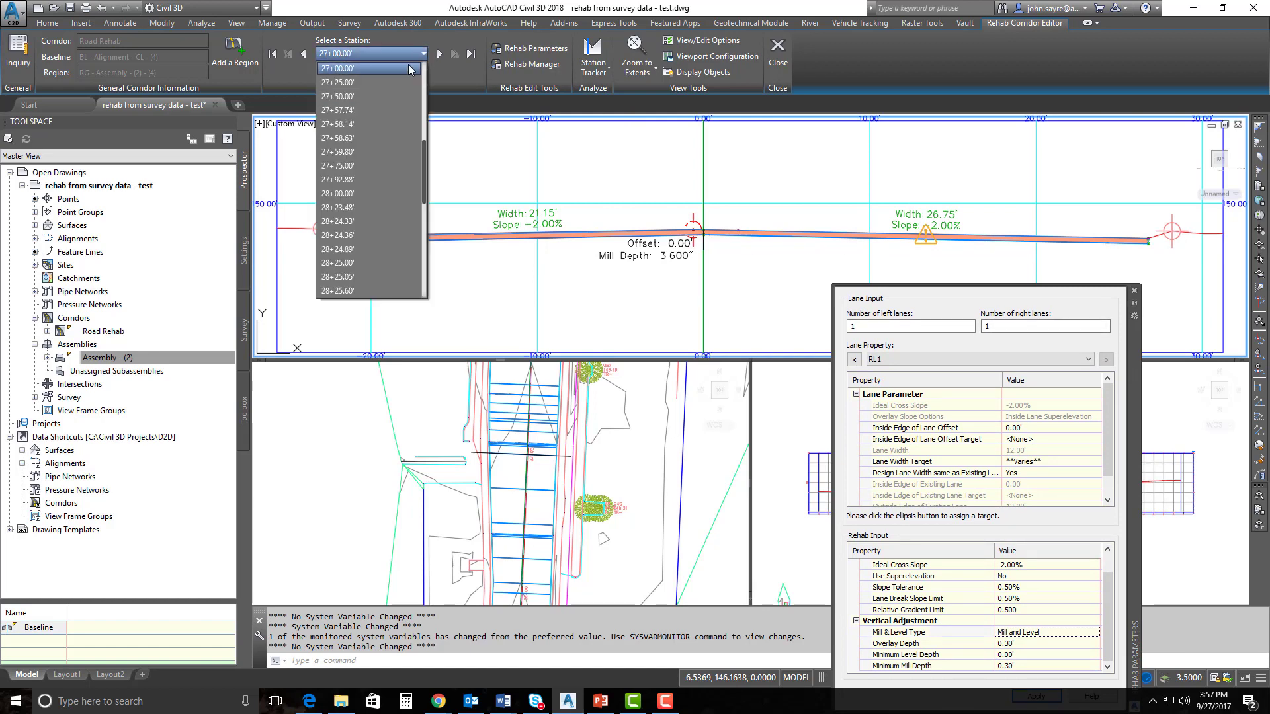
pyautogui.click(343, 193)
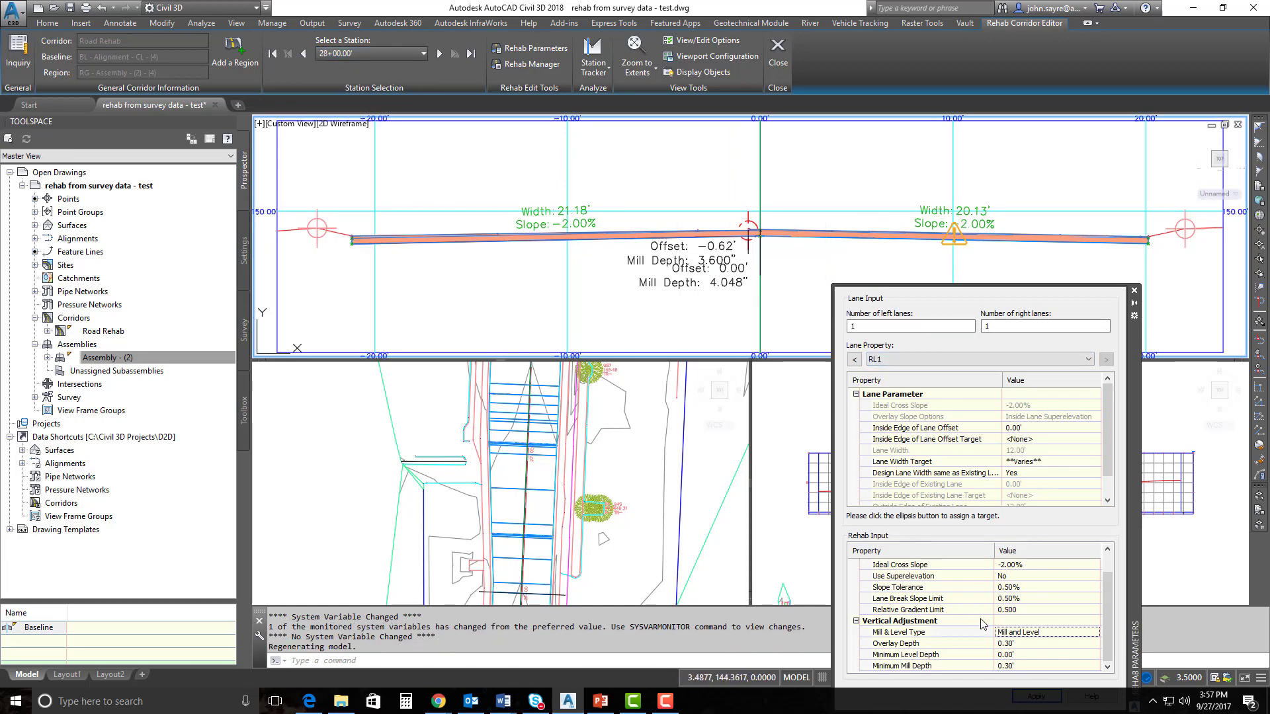
# Step: Set the Minimum Level Depth to 0.30' in the rehab input and apply it to the corridor
pyautogui.moveTo(1133, 418); pyautogui.dragTo(1147, 256)
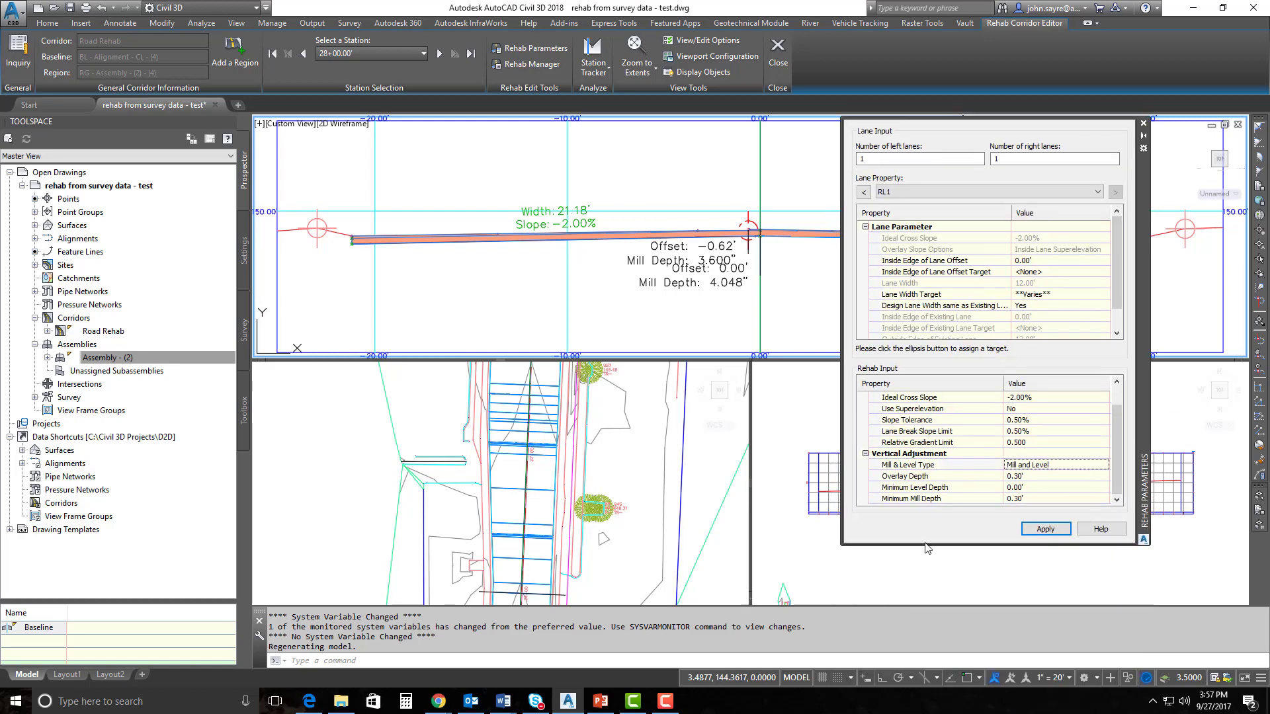
pyautogui.click(1029, 492)
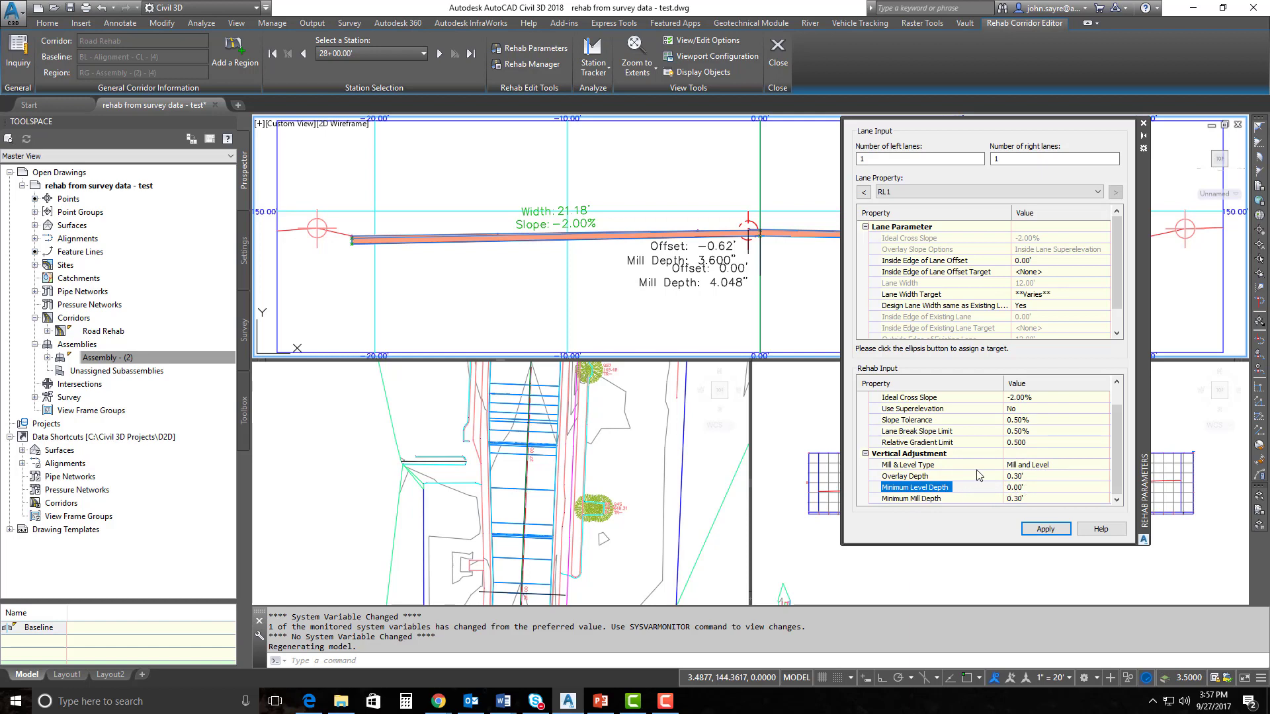
pyautogui.click(1031, 488)
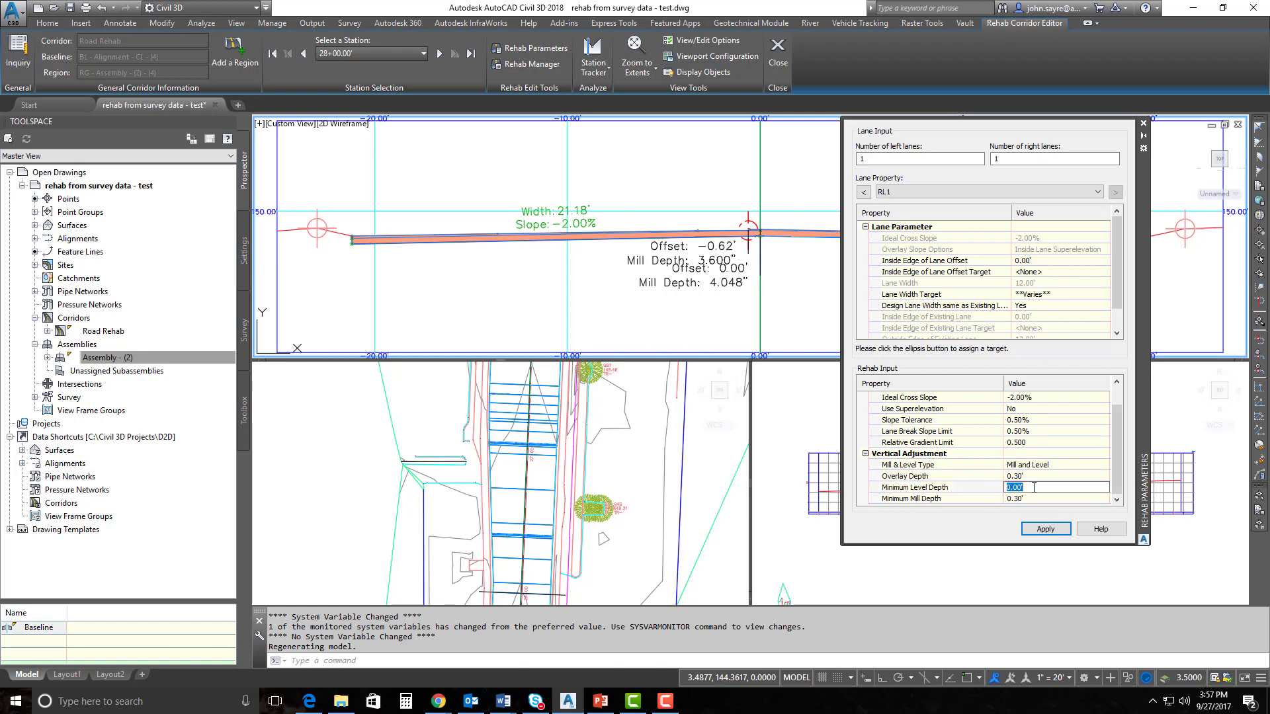
pyautogui.write('0.3')
pyautogui.press('Return')
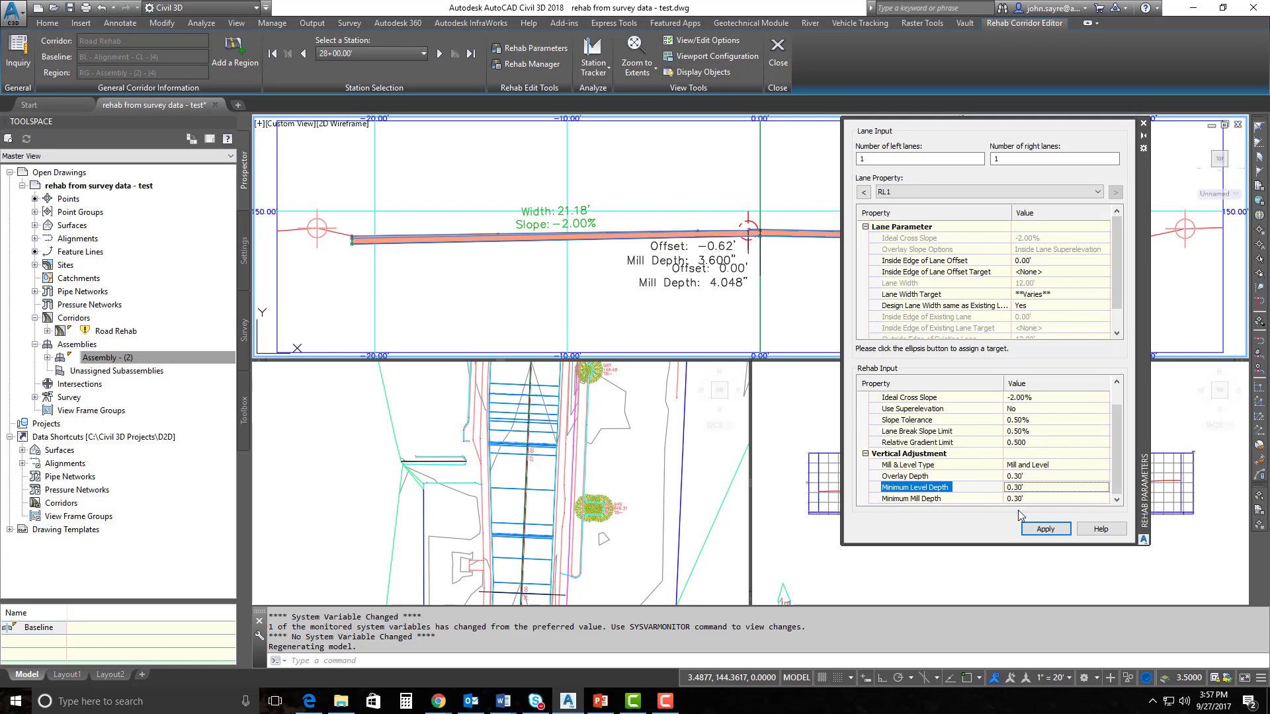
pyautogui.click(1045, 529)
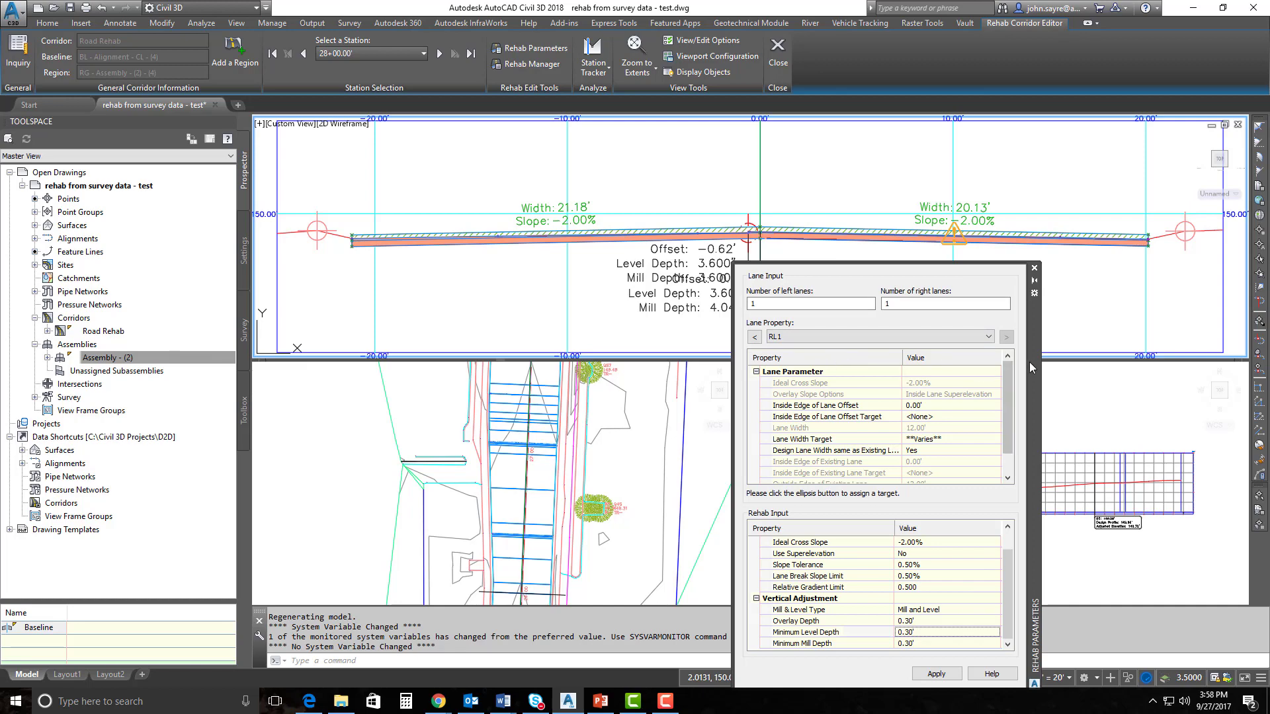
pyautogui.moveTo(1034, 359); pyautogui.dragTo(1147, 223)
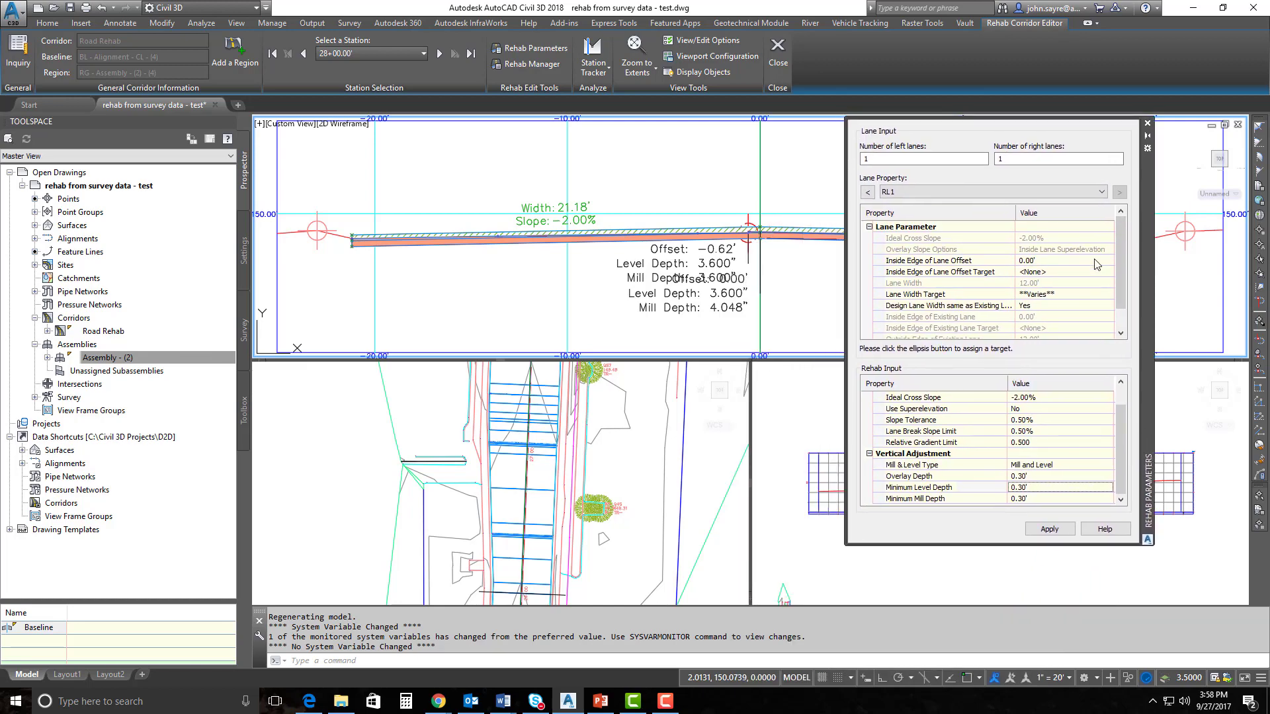
pyautogui.click(1049, 529)
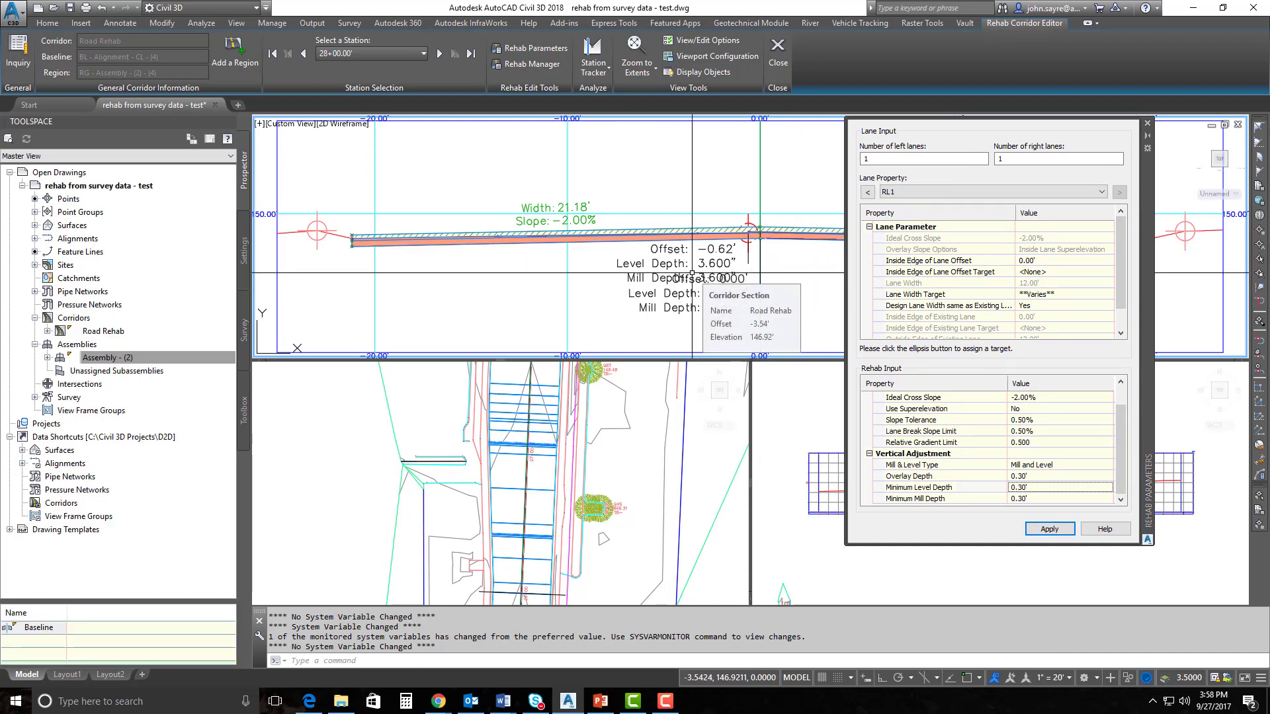
# Step: Close the Rehab Parameters palette and exit the rehab corridor editor
pyautogui.click(1146, 123)
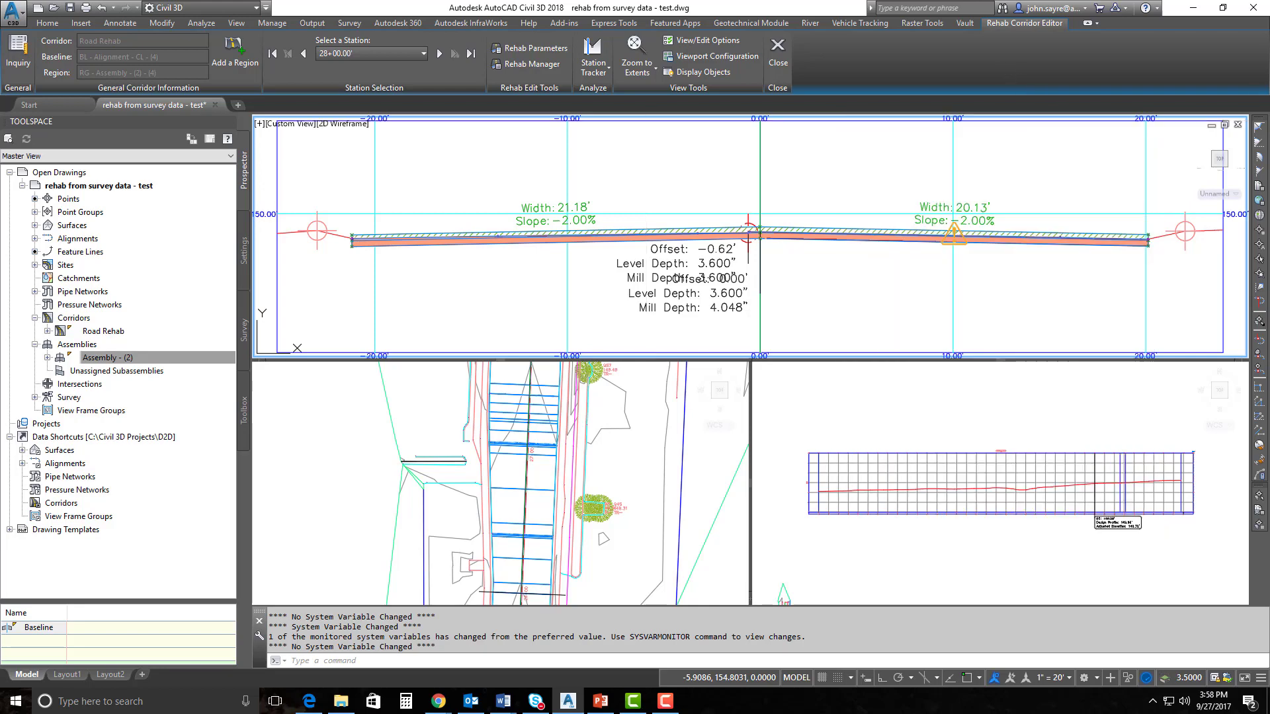
pyautogui.click(778, 64)
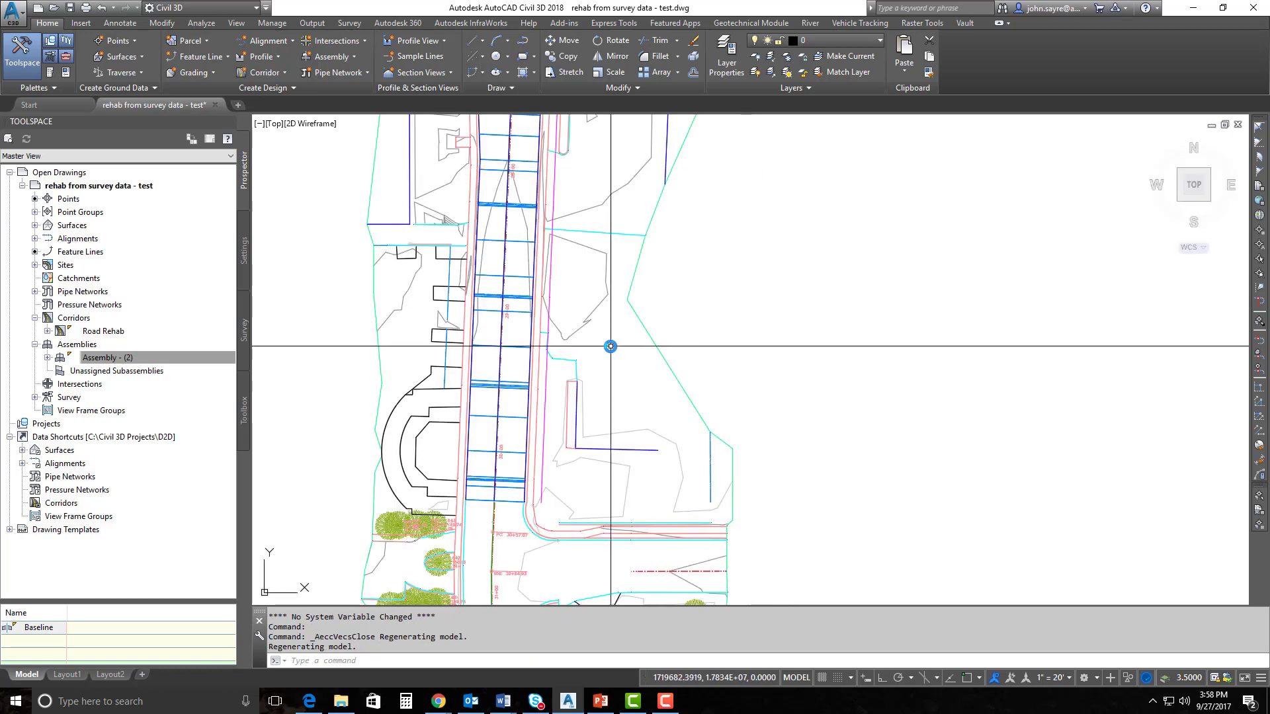
# Step: Reopen the Road Rehab corridor for rehab editing by picking its region, and float the Rehab Parameters palette clear of the plan viewport
pyautogui.moveTo(611, 346)
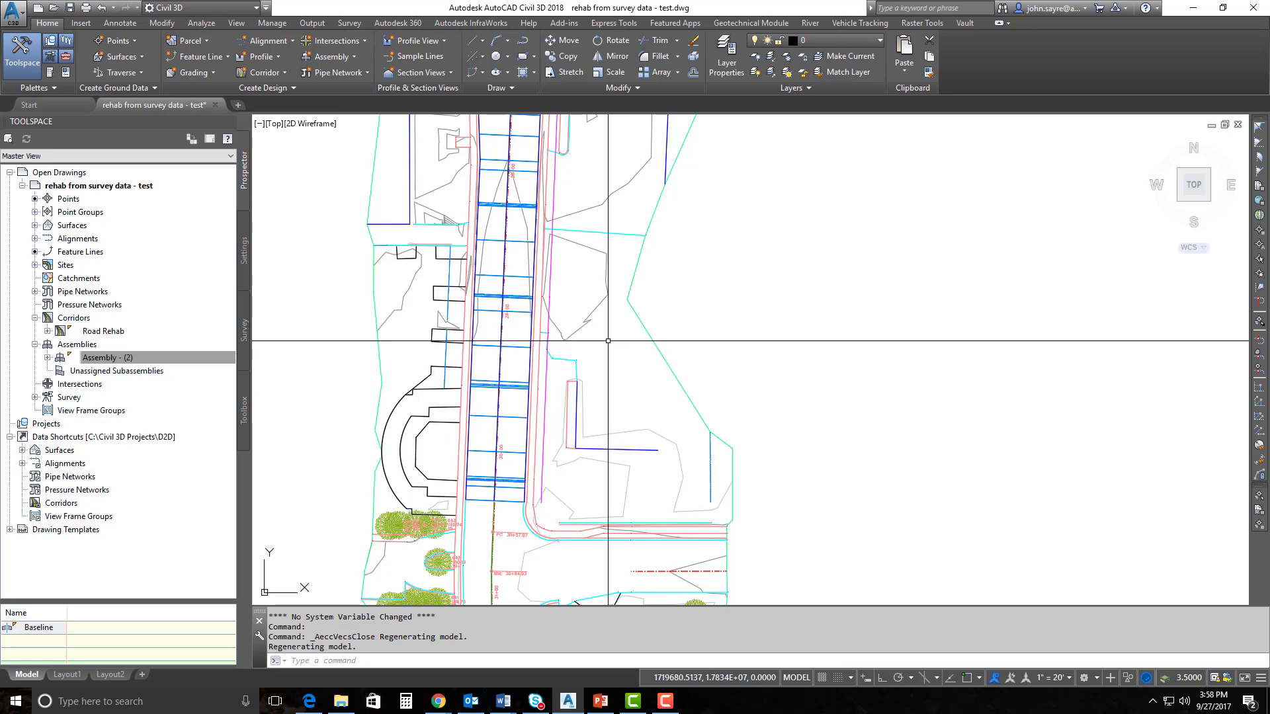
pyautogui.scroll(-2, 595, 344)
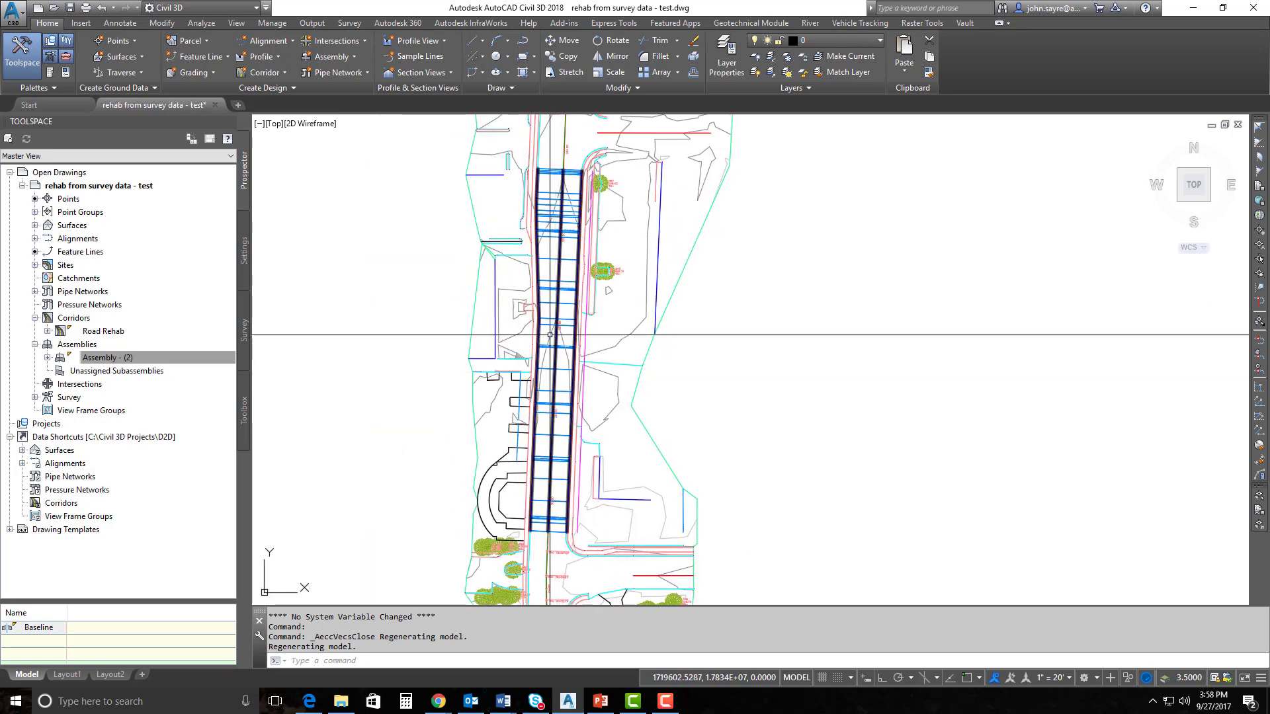
pyautogui.click(570, 344)
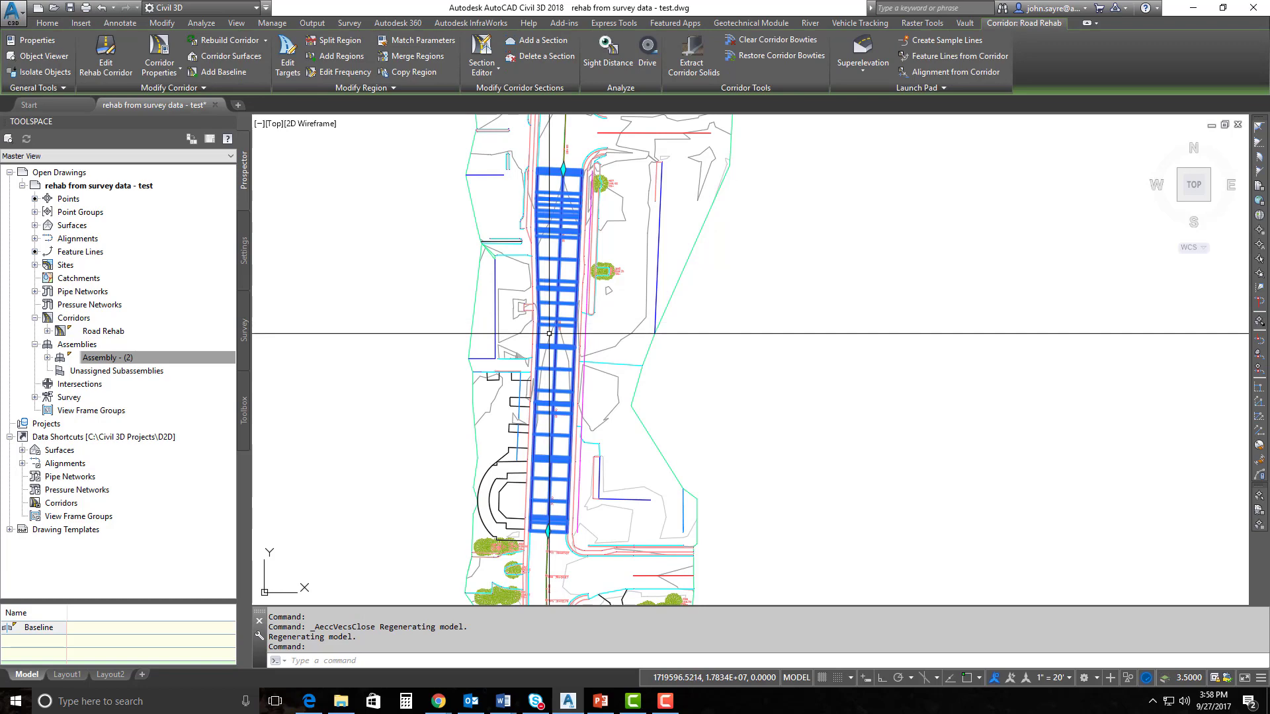
pyautogui.click(115, 70)
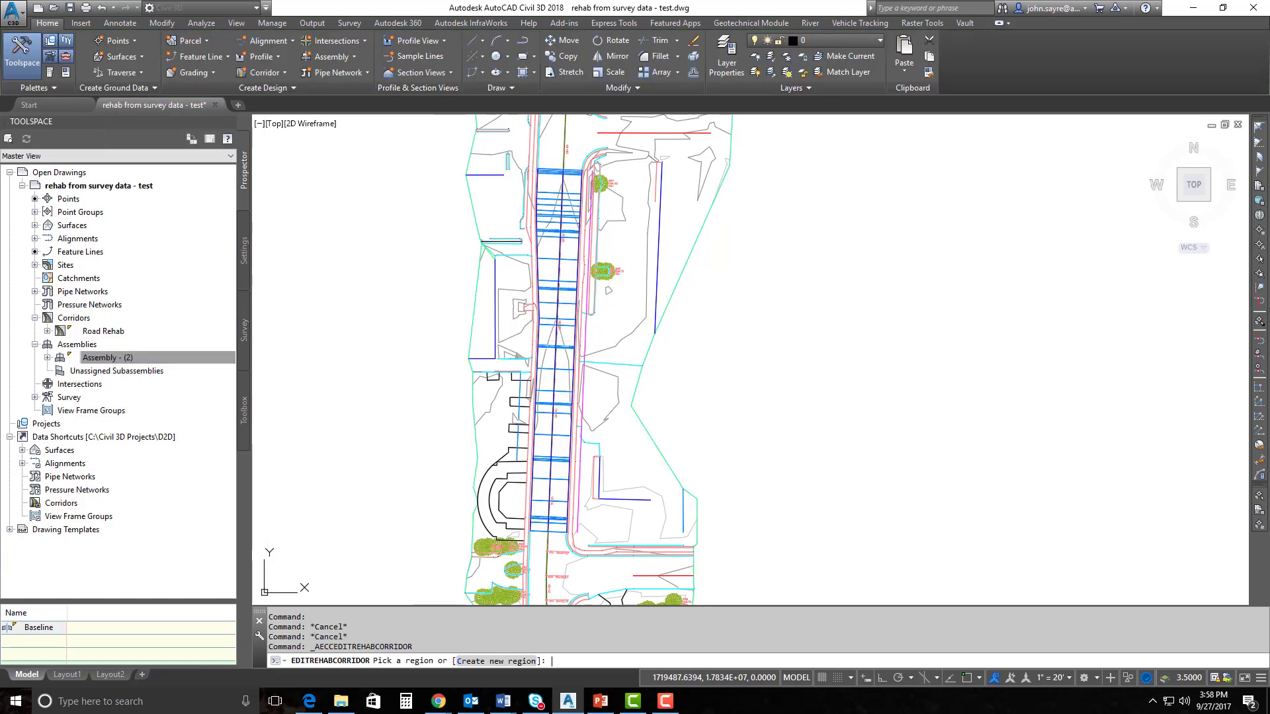
pyautogui.click(449, 341)
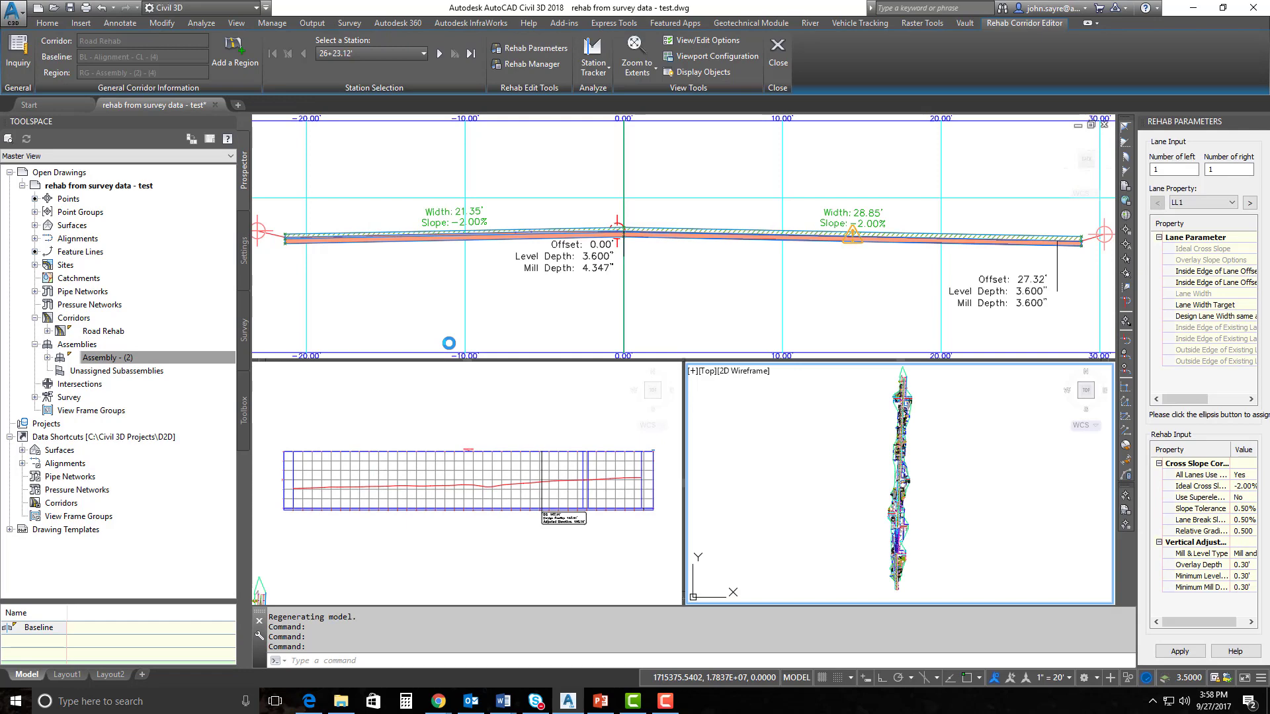
pyautogui.moveTo(1224, 124); pyautogui.dragTo(788, 164)
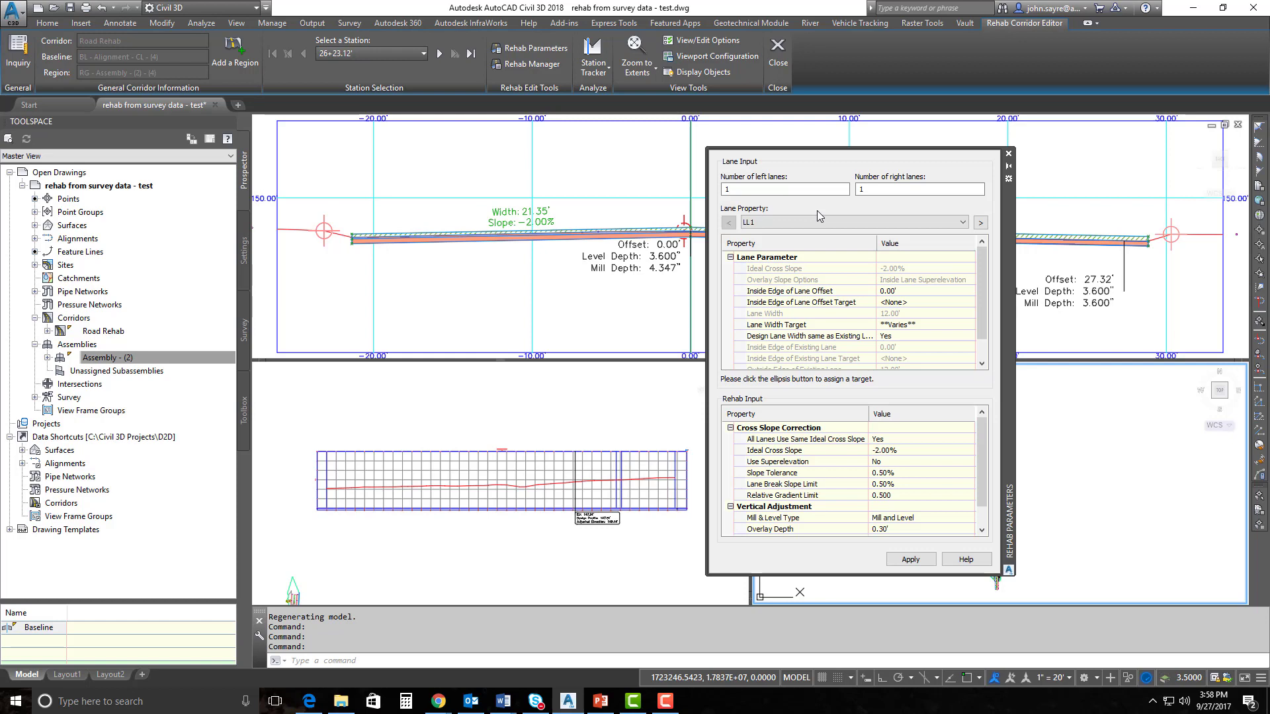
pyautogui.moveTo(1011, 236); pyautogui.dragTo(1049, 207)
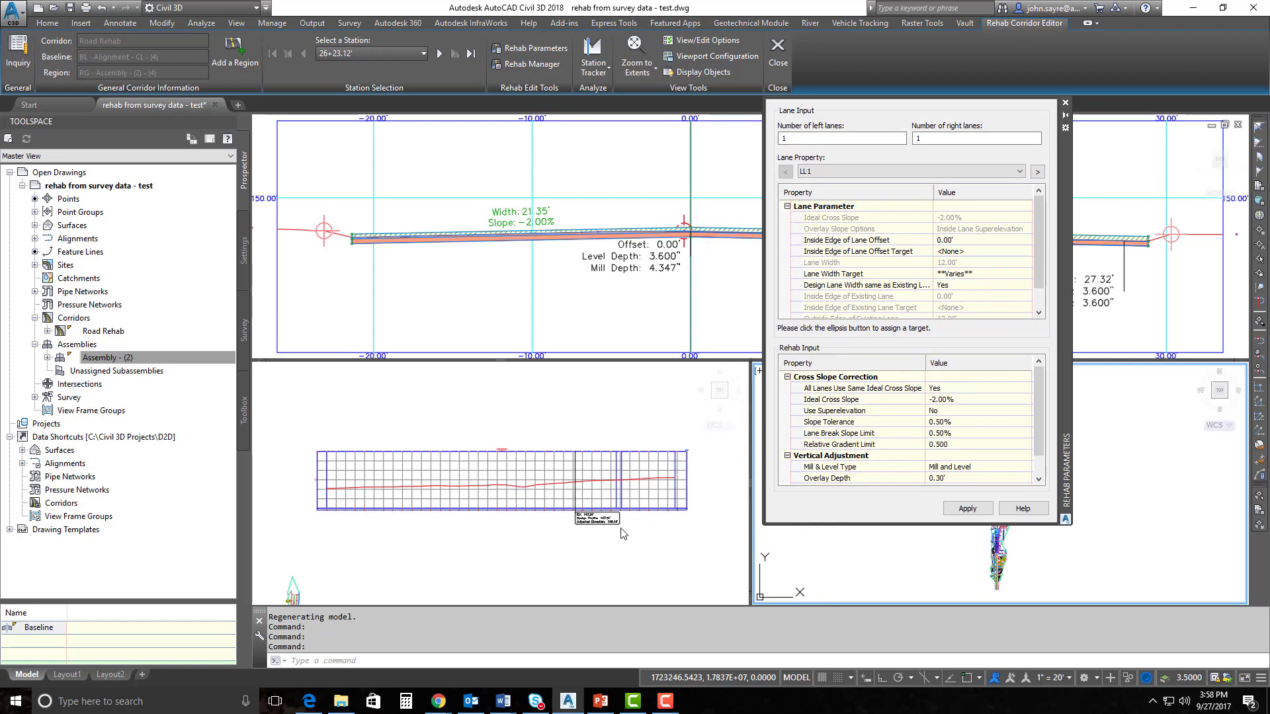
# Step: Bring Assembly - (2) into view in the profile viewport and examine its lane layout
pyautogui.click(424, 463)
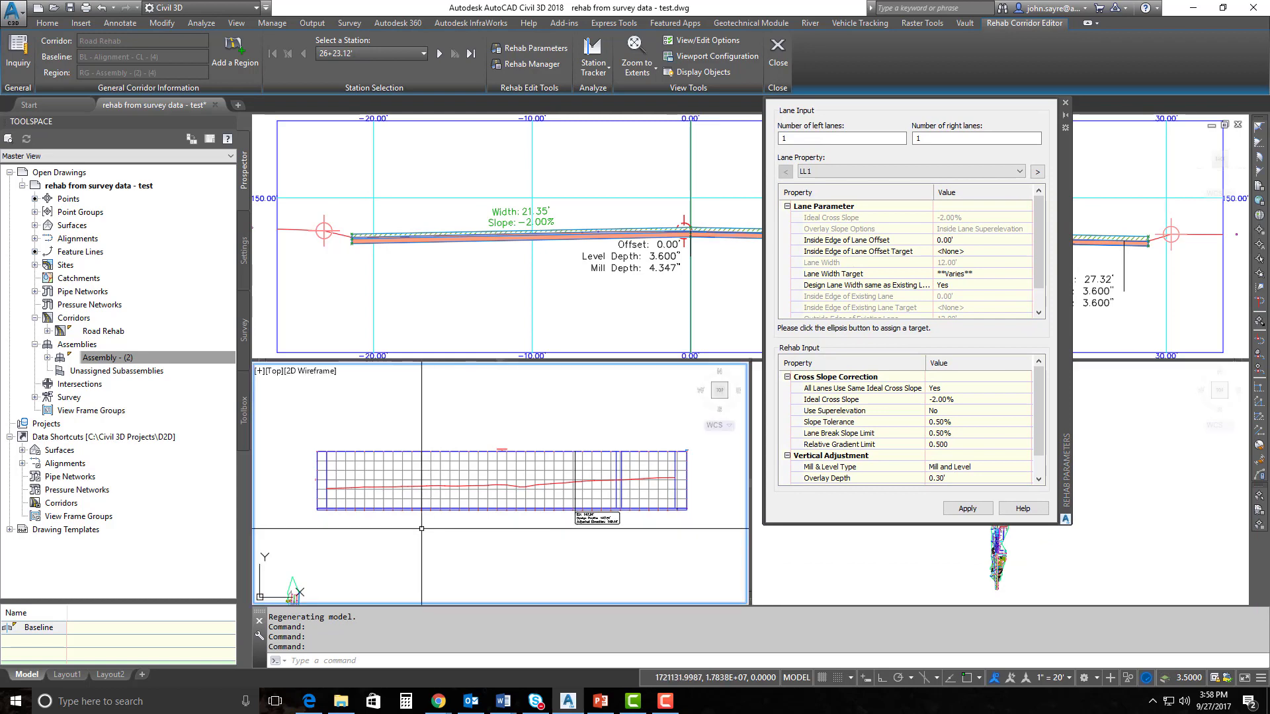
pyautogui.click(127, 357)
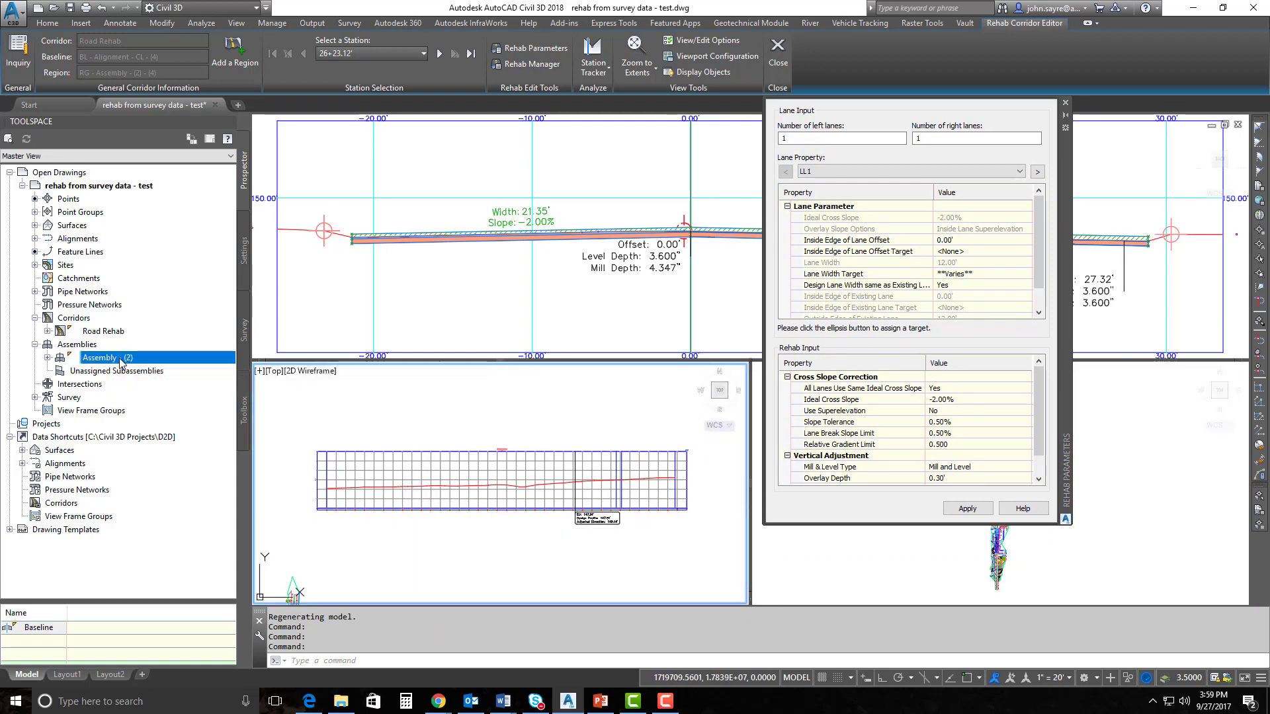
pyautogui.rightClick(121, 361)
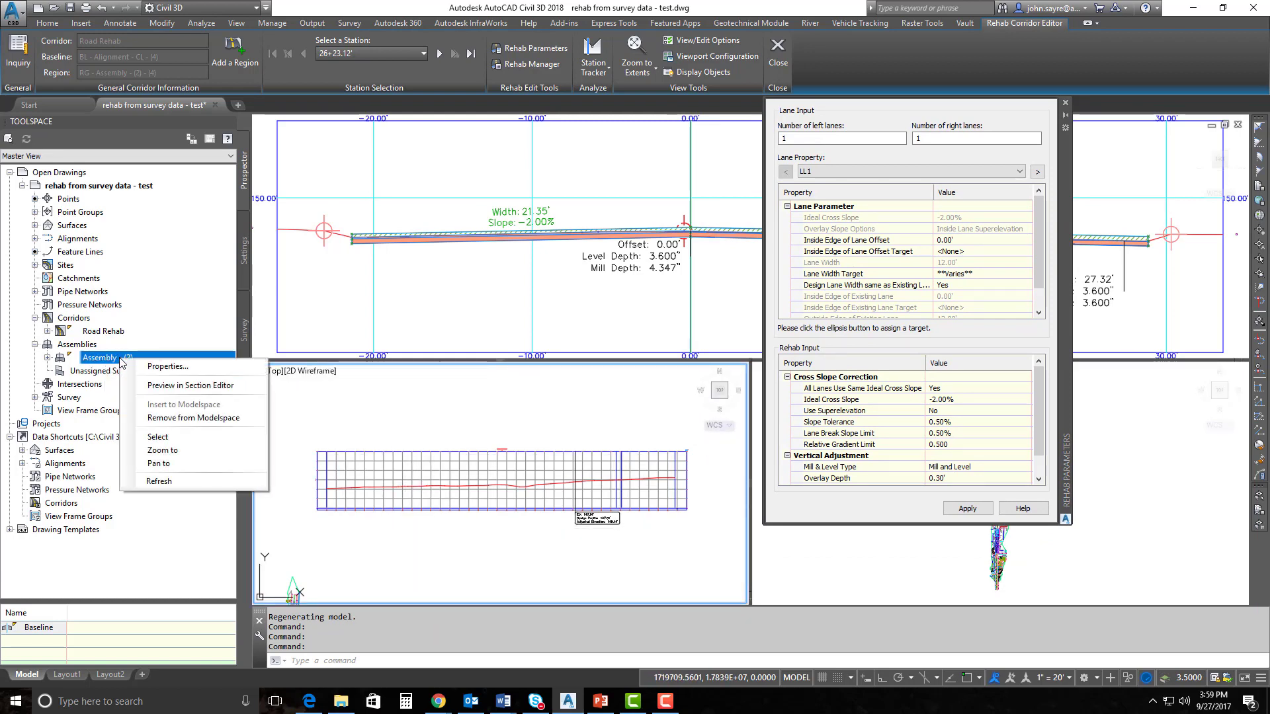
pyautogui.click(185, 437)
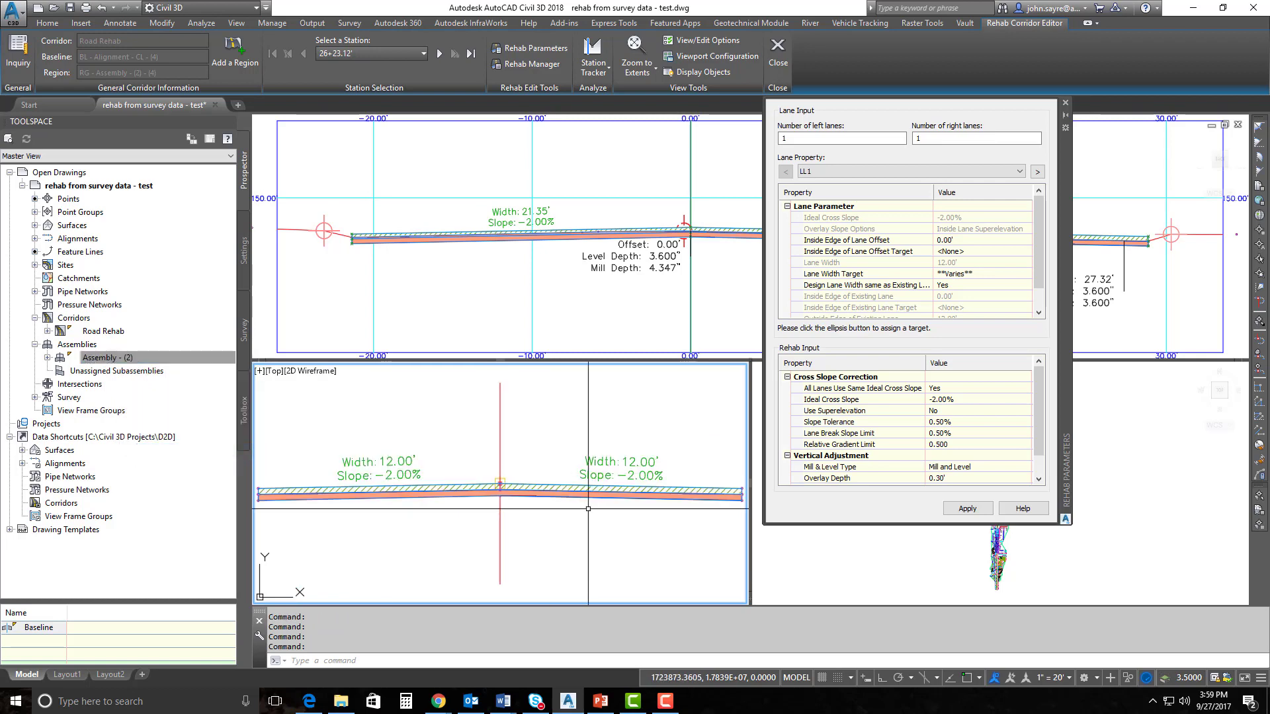
pyautogui.scroll(-2, 585, 529)
pyautogui.scroll(2, 584, 529)
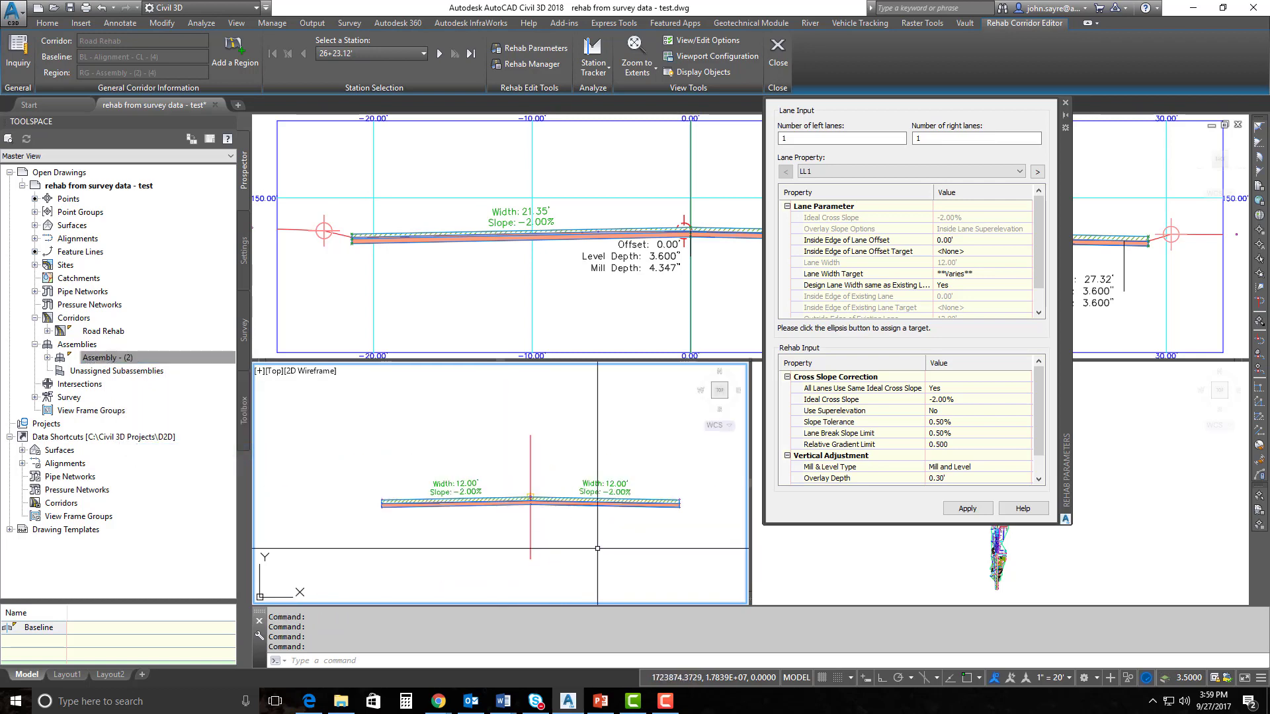
pyautogui.moveTo(599, 550); pyautogui.dragTo(583, 479, button='middle')
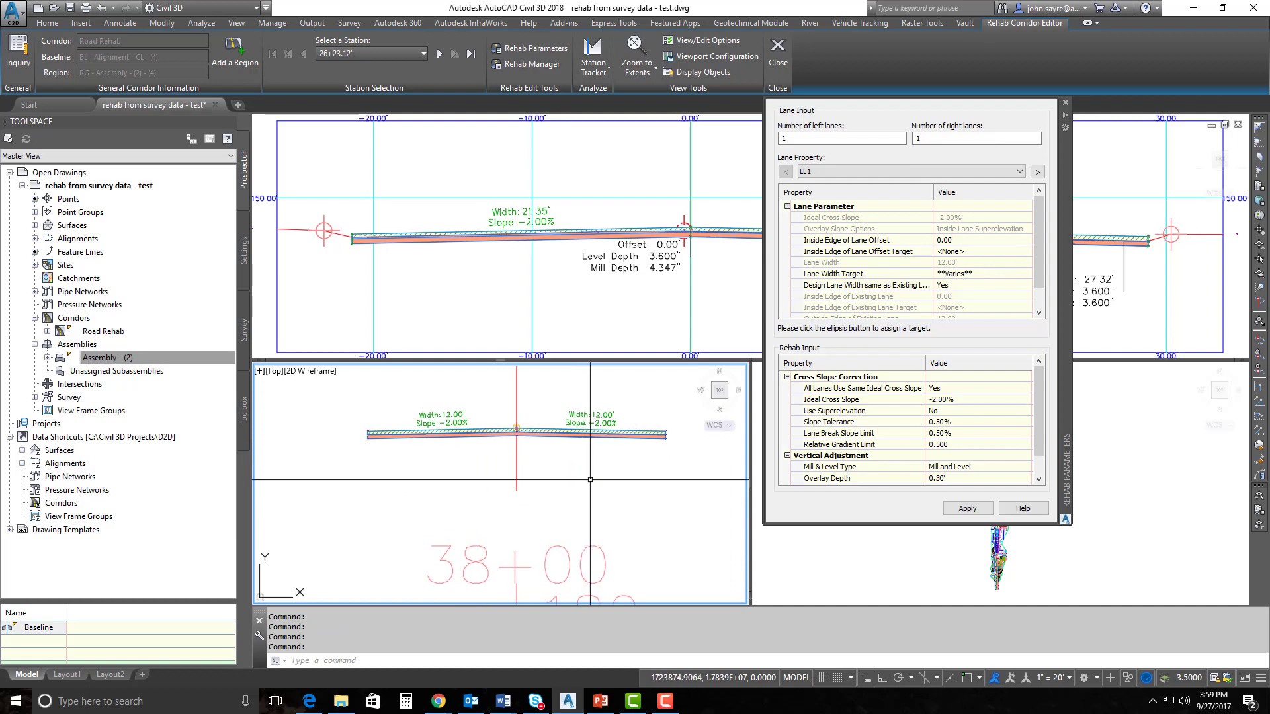
pyautogui.scroll(-1, 559, 451)
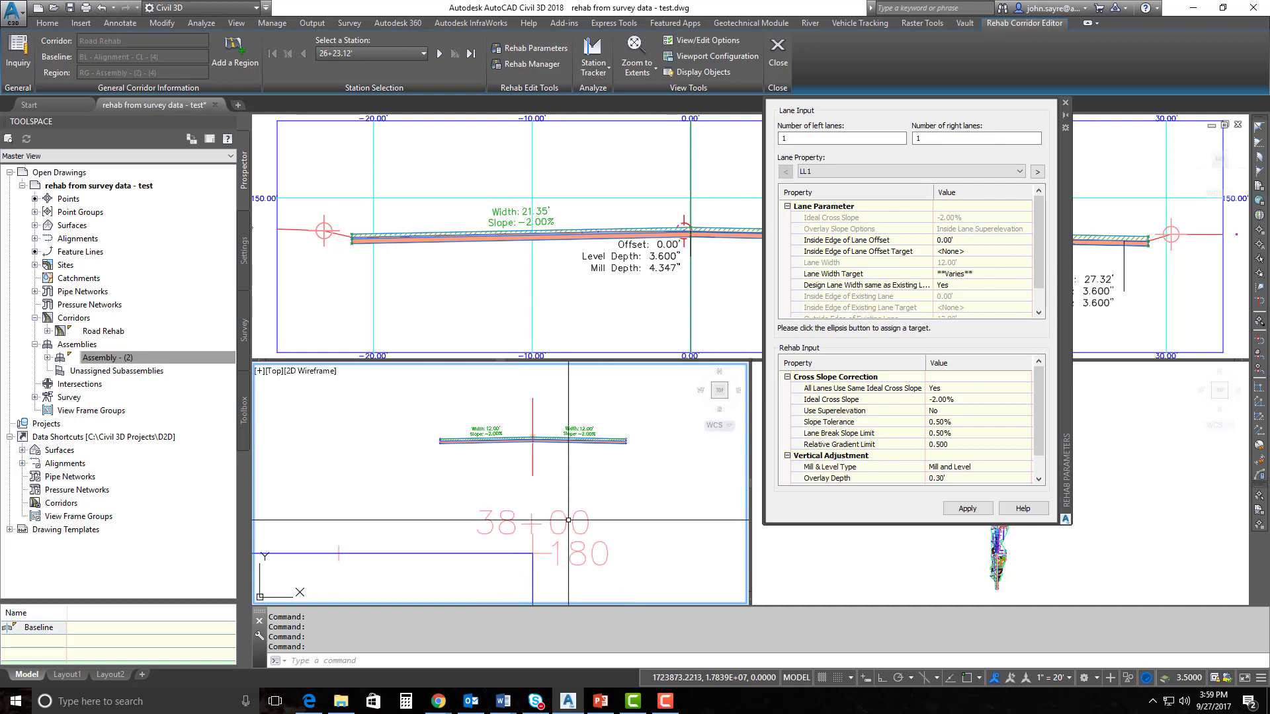
pyautogui.moveTo(554, 475)
pyautogui.mouseDown(button='middle')
pyautogui.moveTo(549, 423)
pyautogui.moveTo(553, 478)
pyautogui.mouseUp(button='middle')
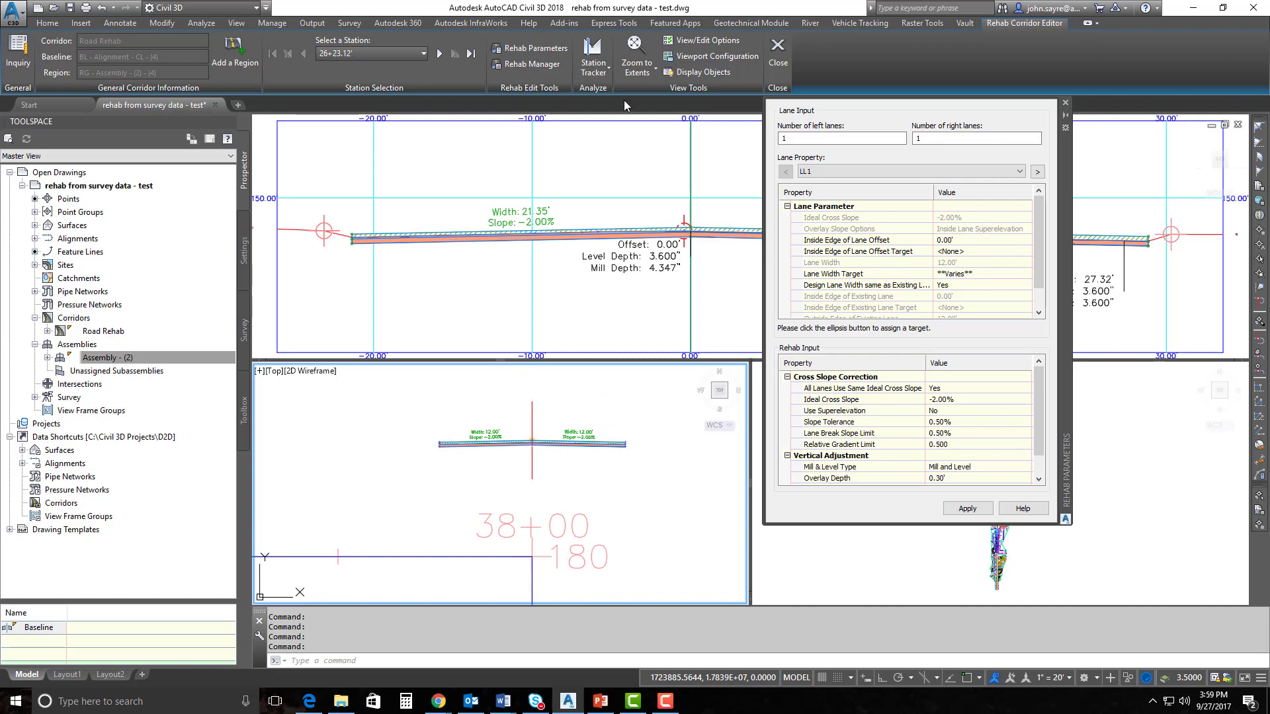
# Step: Set the number of left lanes to 2 and apply the change to the corridor
pyautogui.click(797, 139)
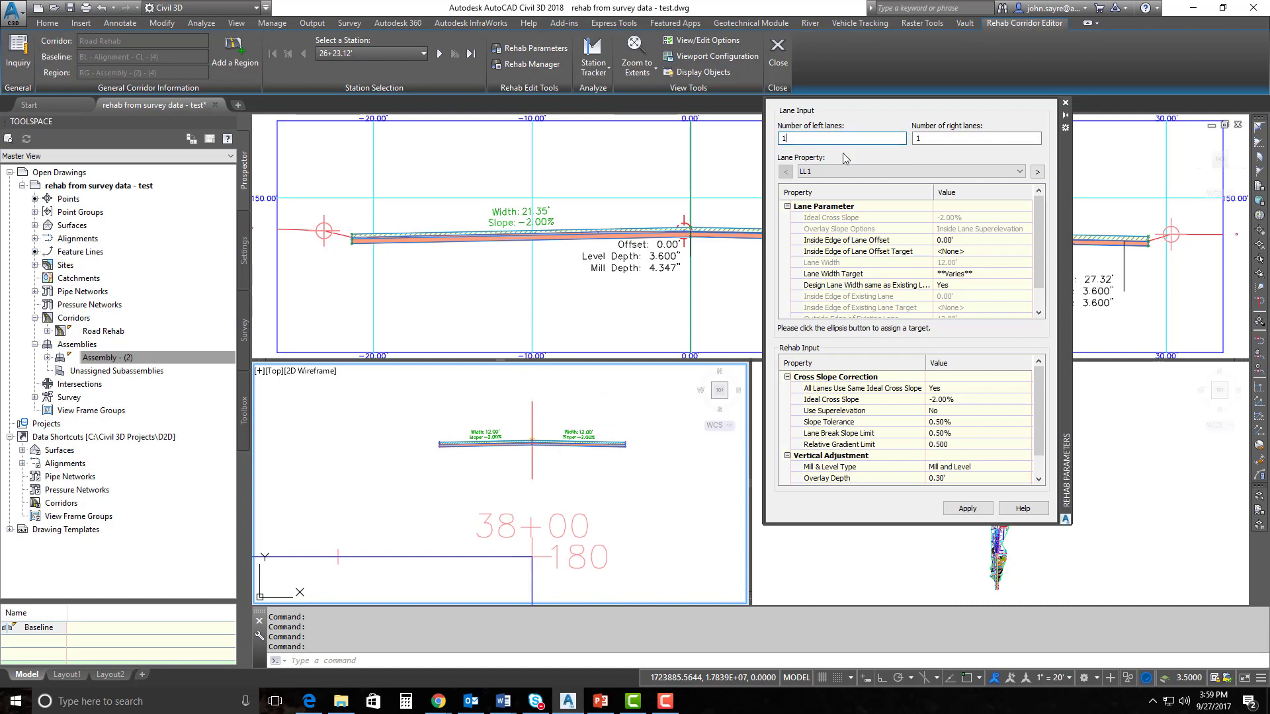
pyautogui.press('BackSpace')
pyautogui.click(1034, 379)
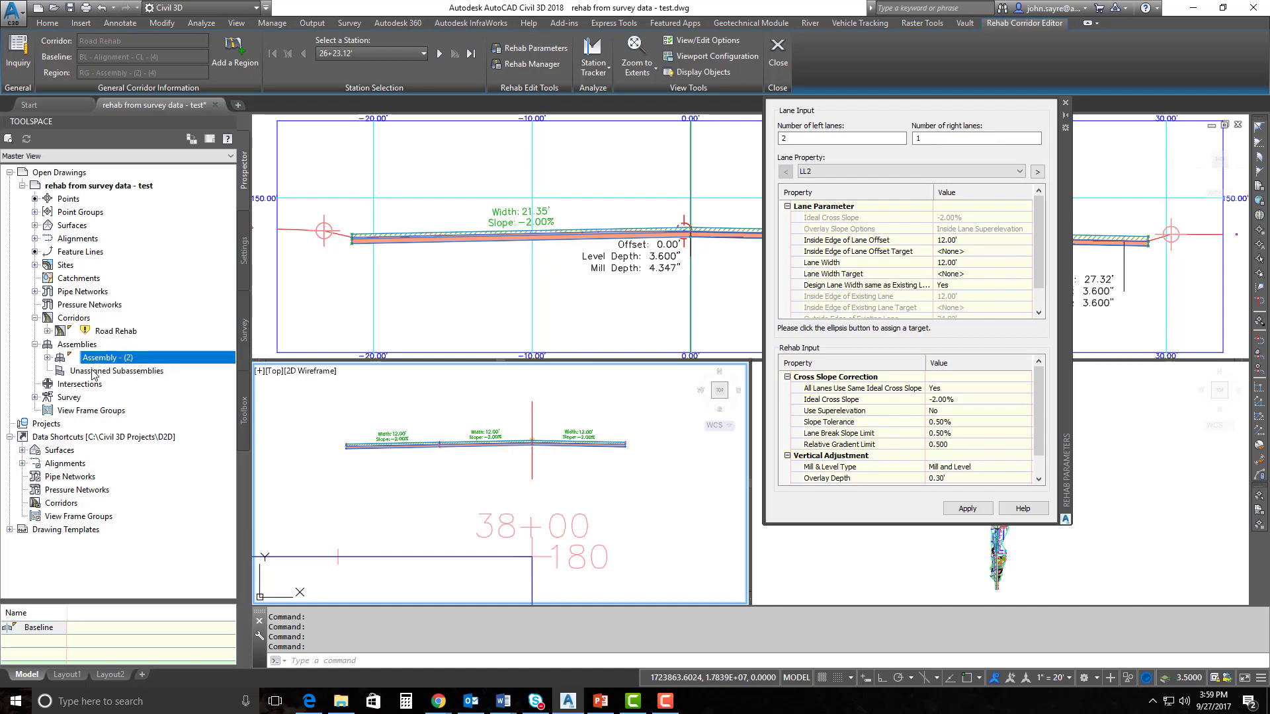
pyautogui.click(964, 509)
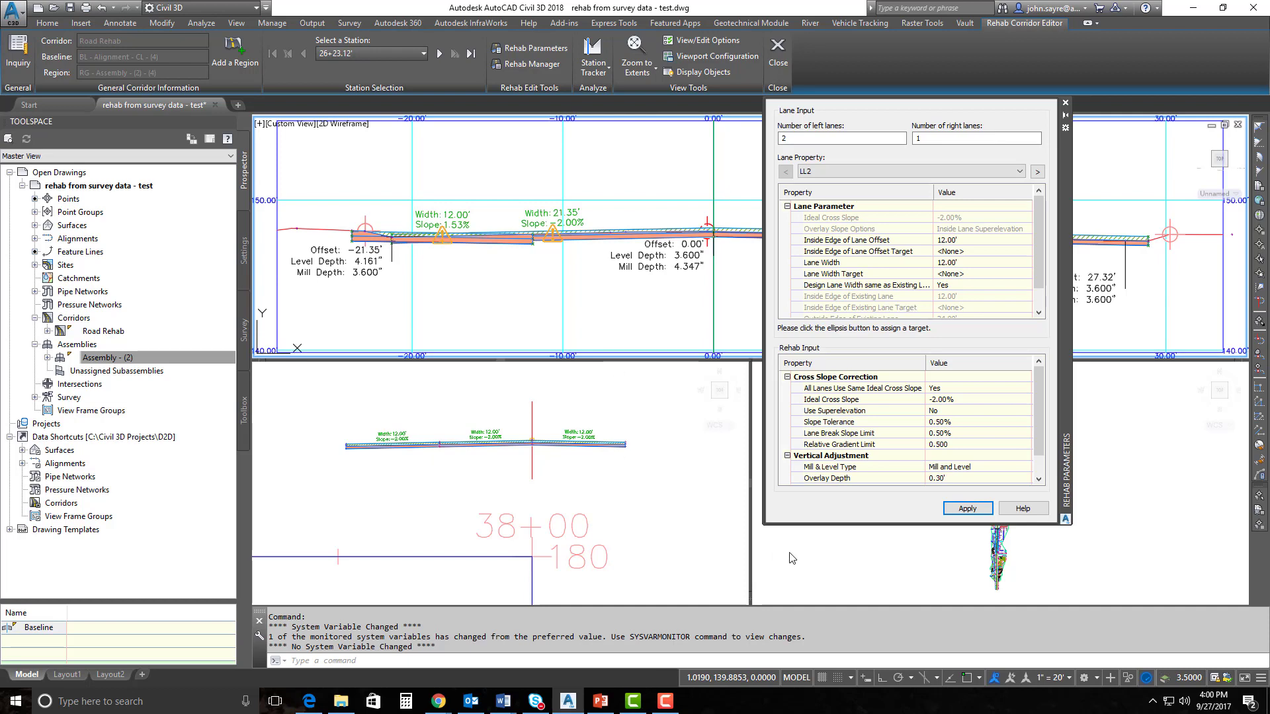
# Step: Set lane LL2's inside edge of lane offset target to the two EPAVEE survey figures along the road's east edge and apply it
pyautogui.click(663, 504)
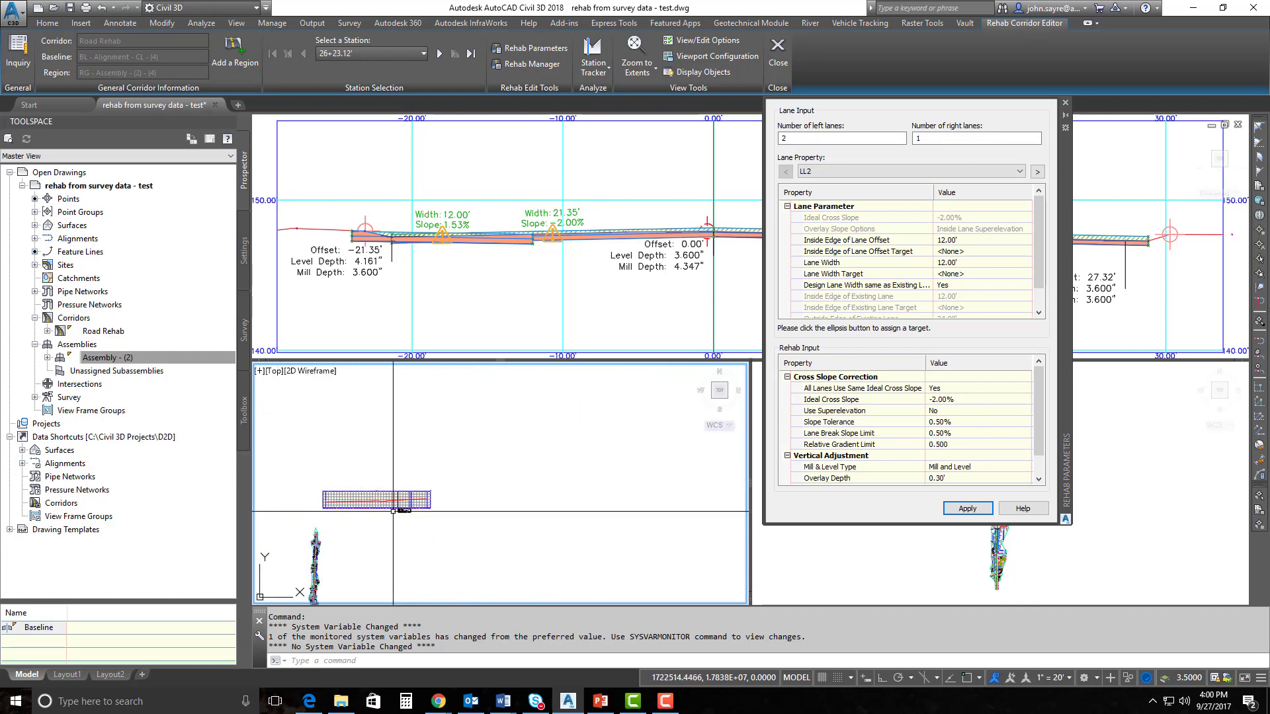
pyautogui.scroll(10, 488, 501)
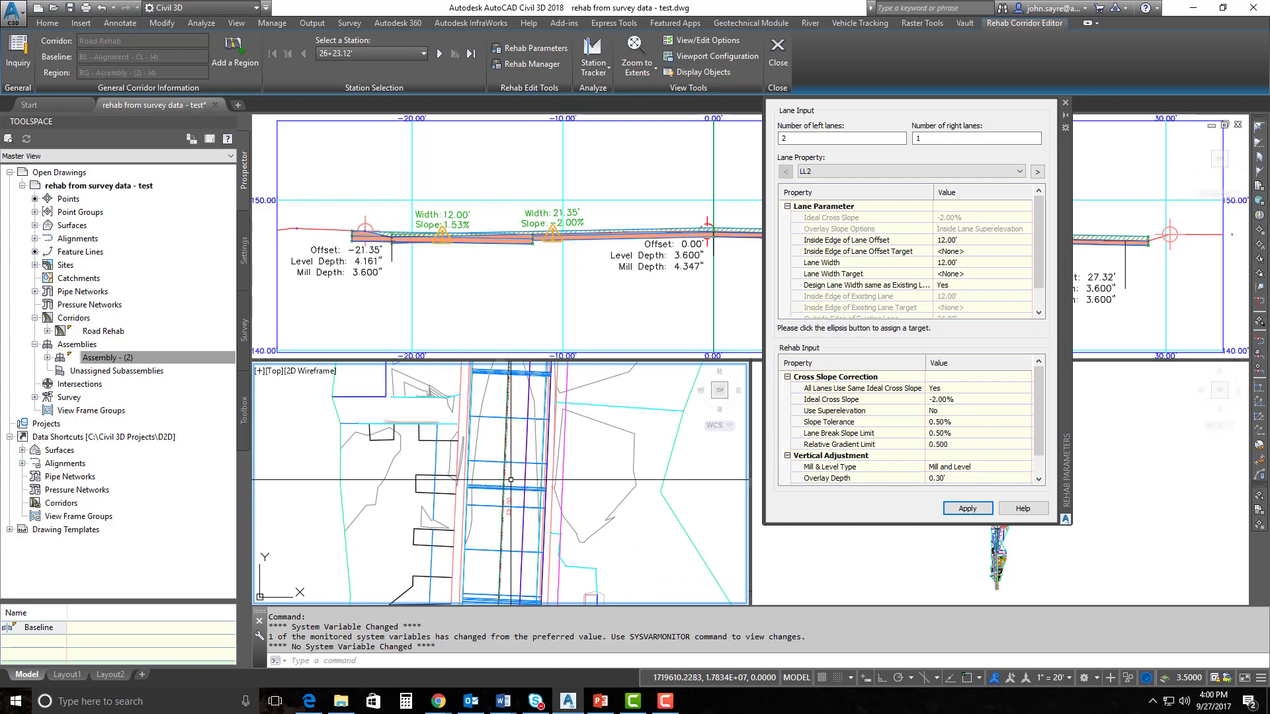
pyautogui.scroll(2, 519, 472)
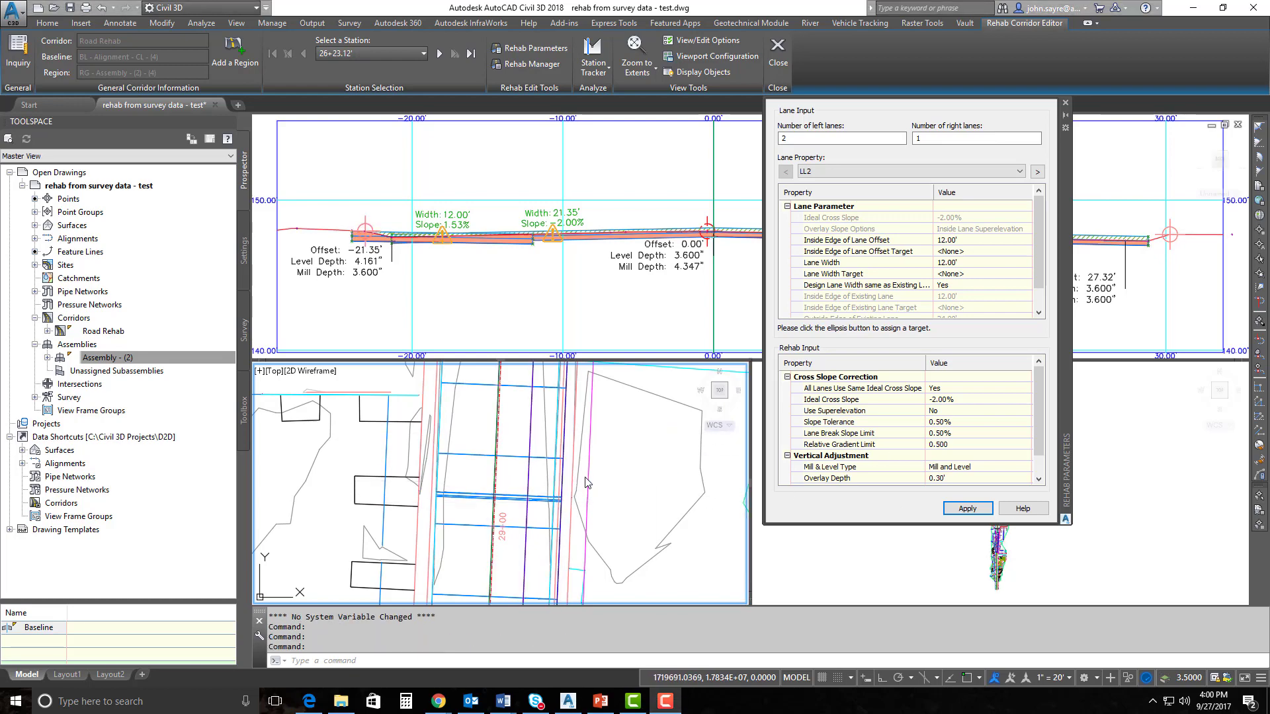
pyautogui.click(614, 469)
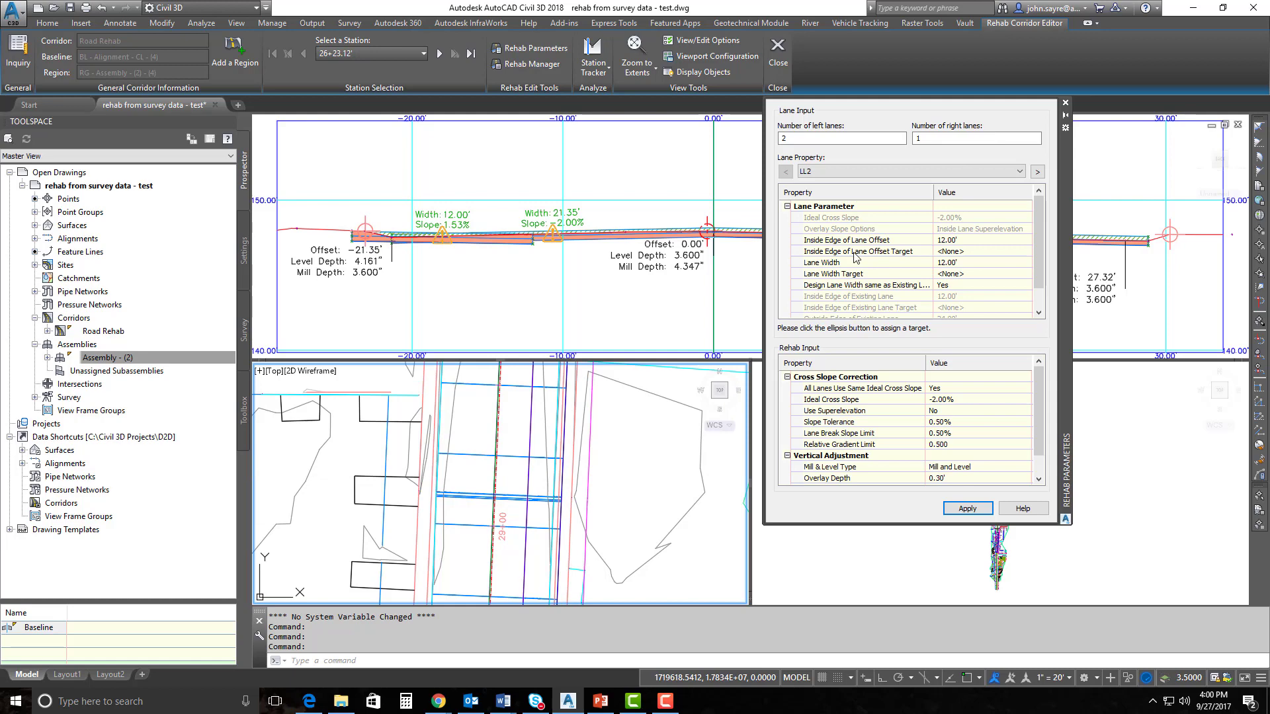
pyautogui.click(996, 255)
pyautogui.click(1025, 252)
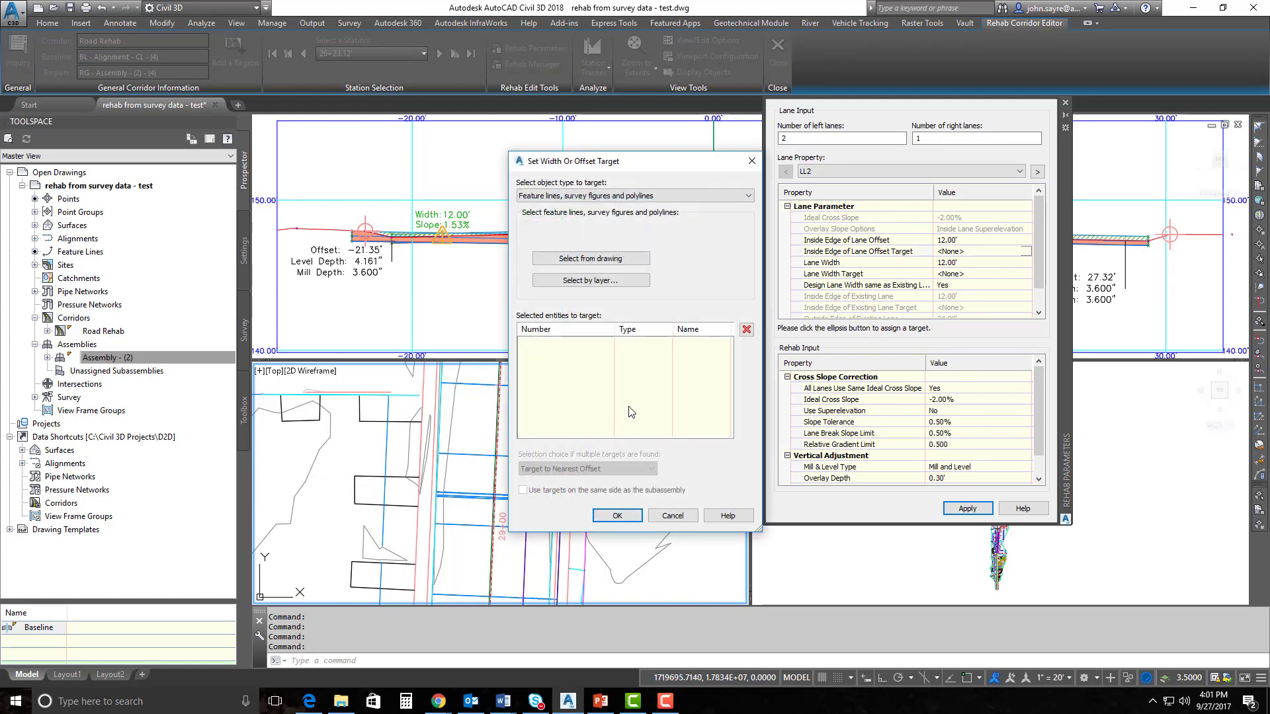
pyautogui.click(602, 257)
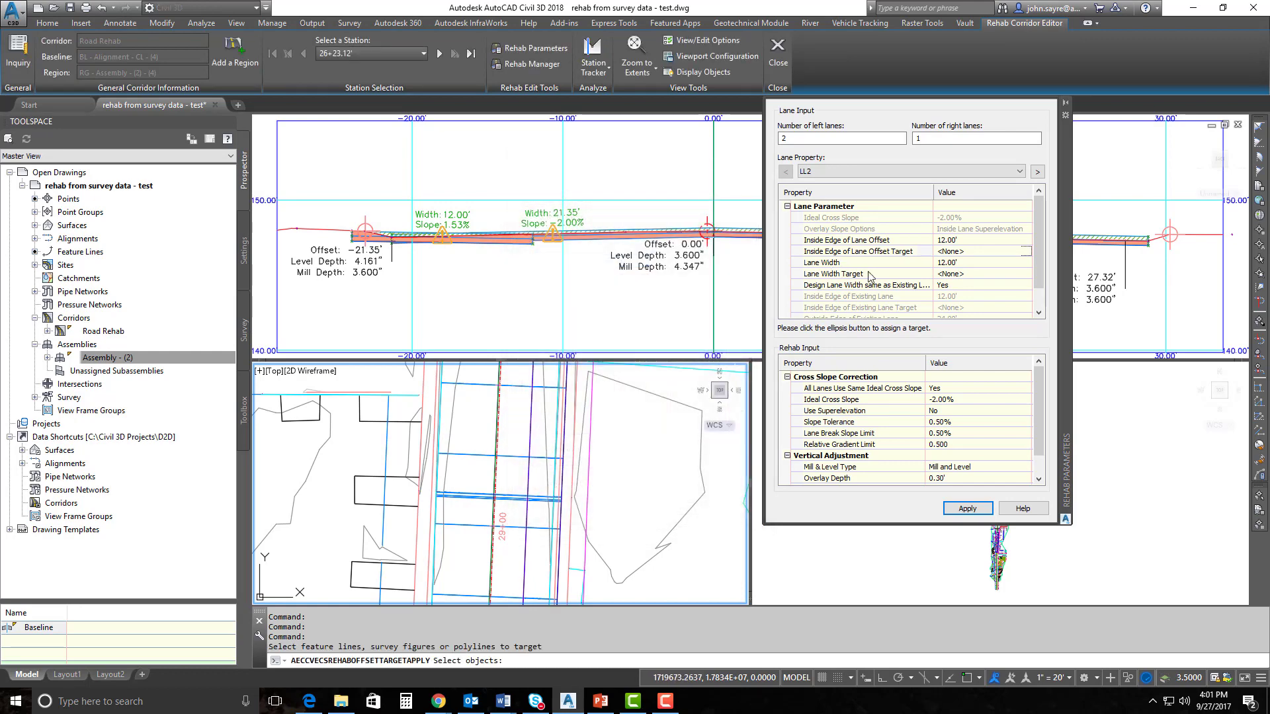
pyautogui.click(556, 463)
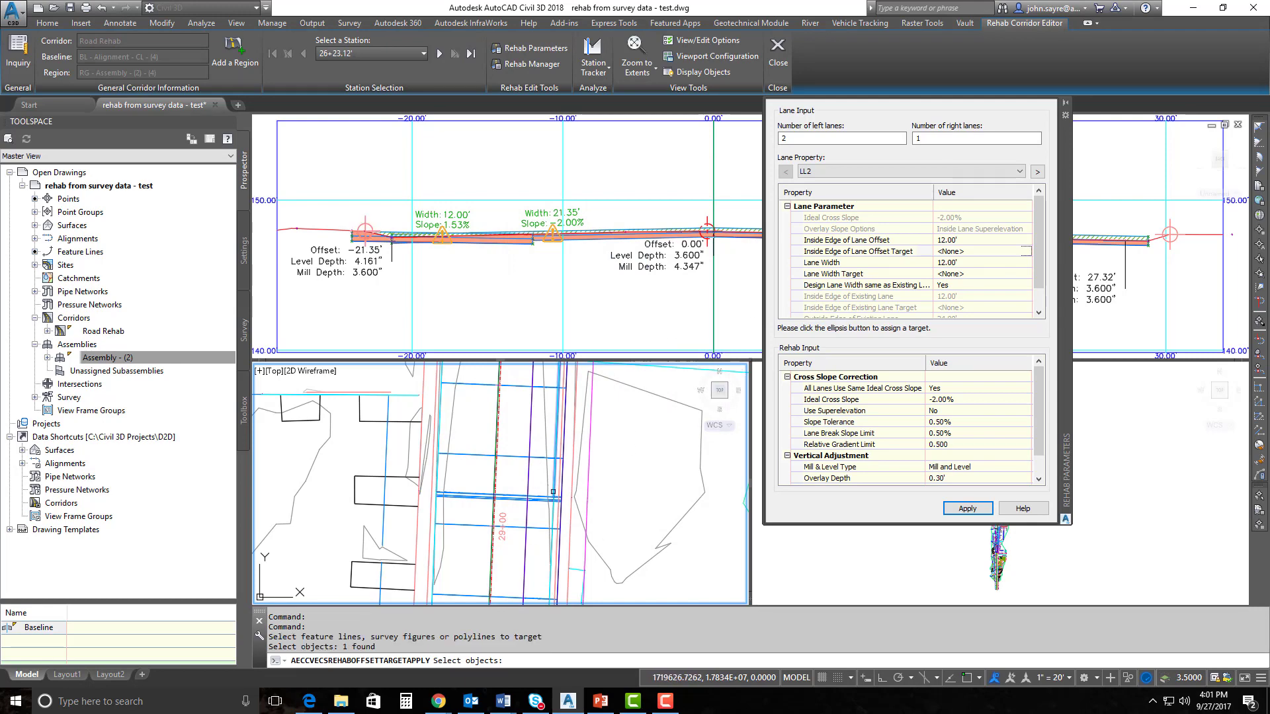
pyautogui.click(552, 548)
pyautogui.scroll(-3, 559, 503)
pyautogui.scroll(-2, 558, 503)
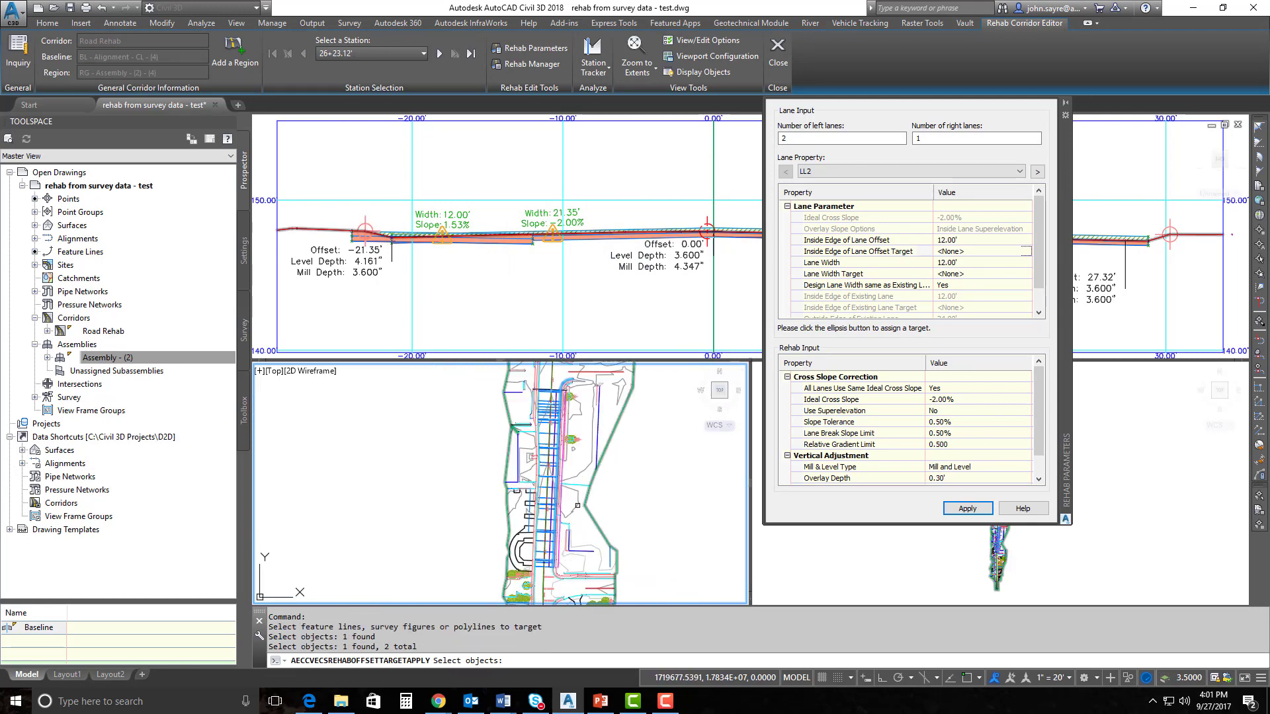
pyautogui.scroll(2, 579, 505)
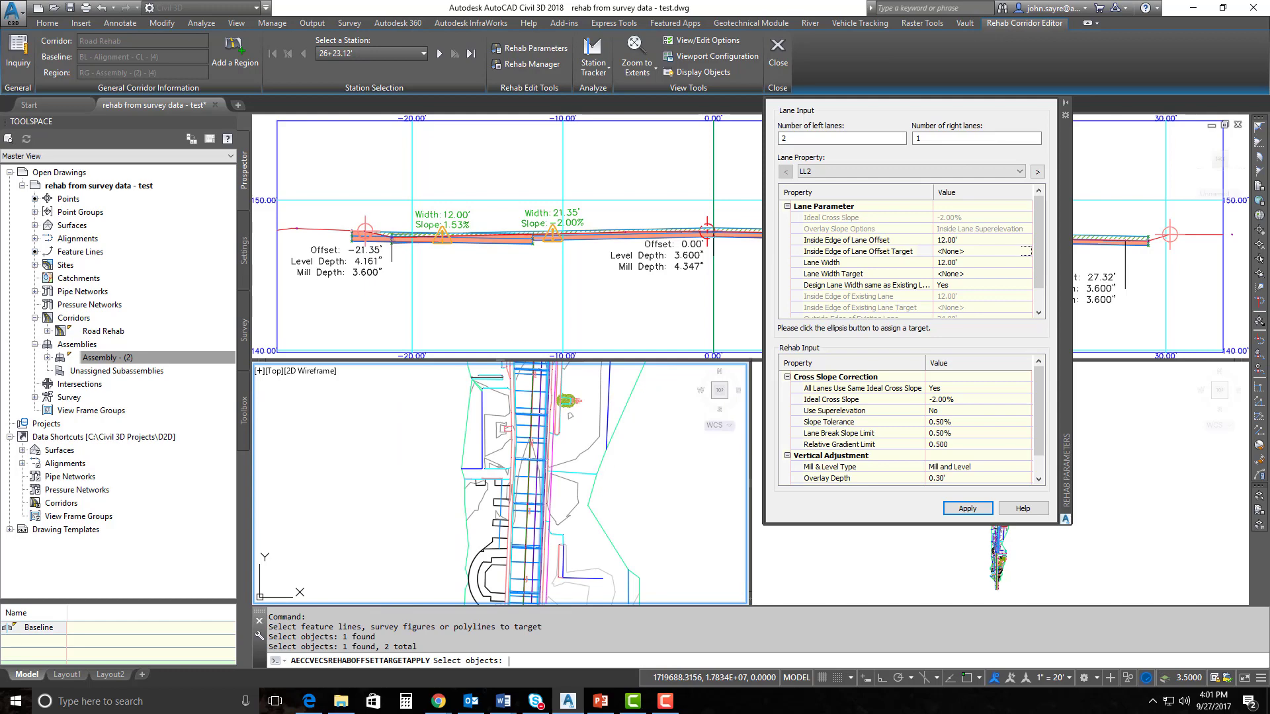
pyautogui.press('Return')
pyautogui.press('Return')
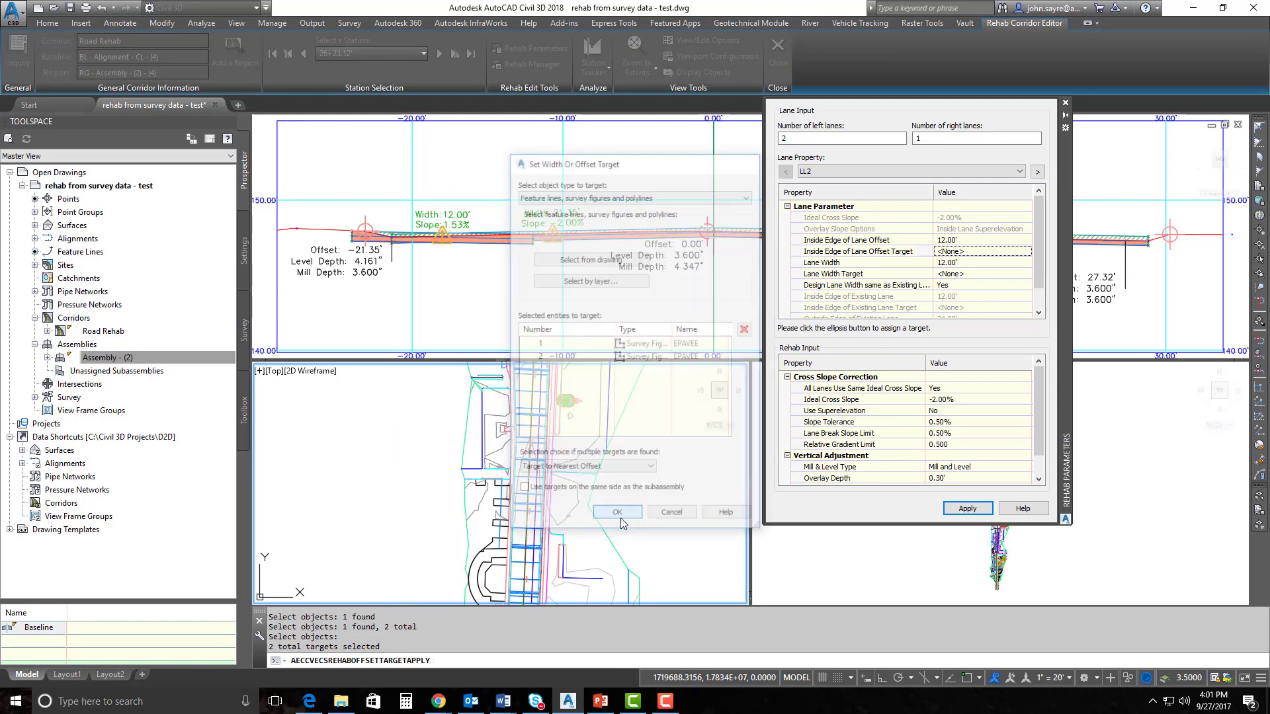
pyautogui.click(943, 509)
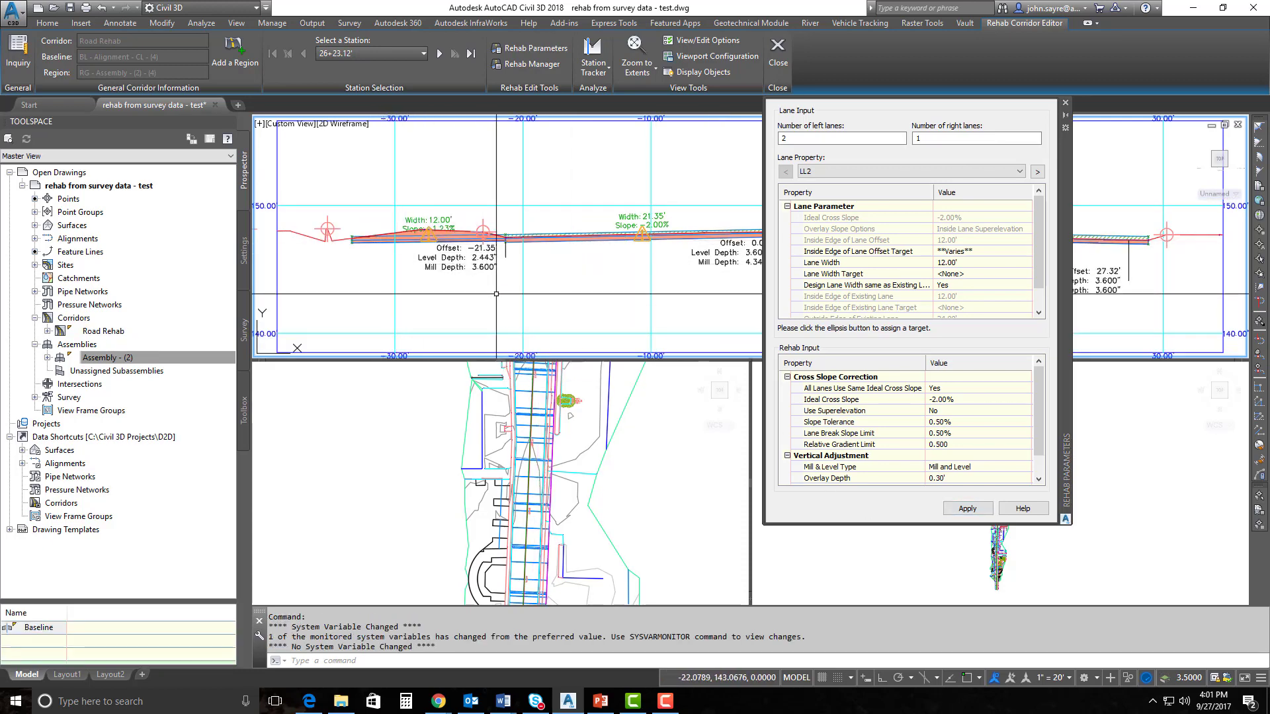
pyautogui.moveTo(497, 293)
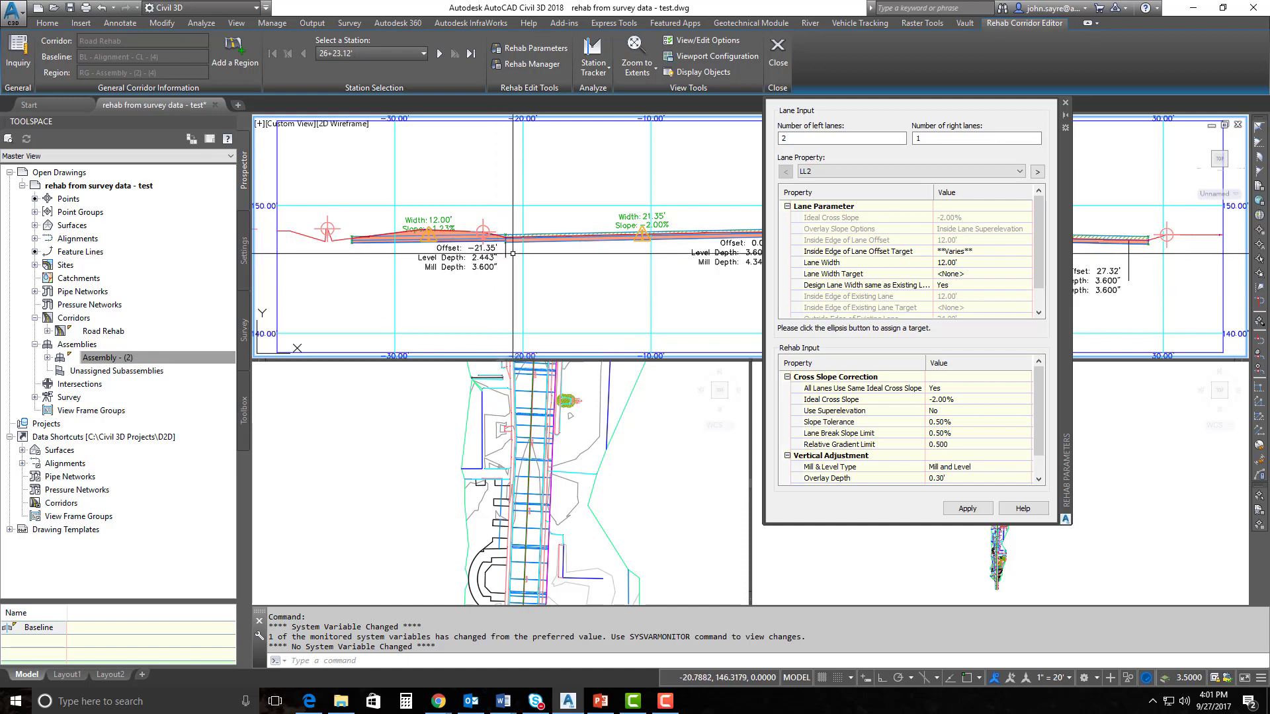
pyautogui.scroll(-2, 456, 279)
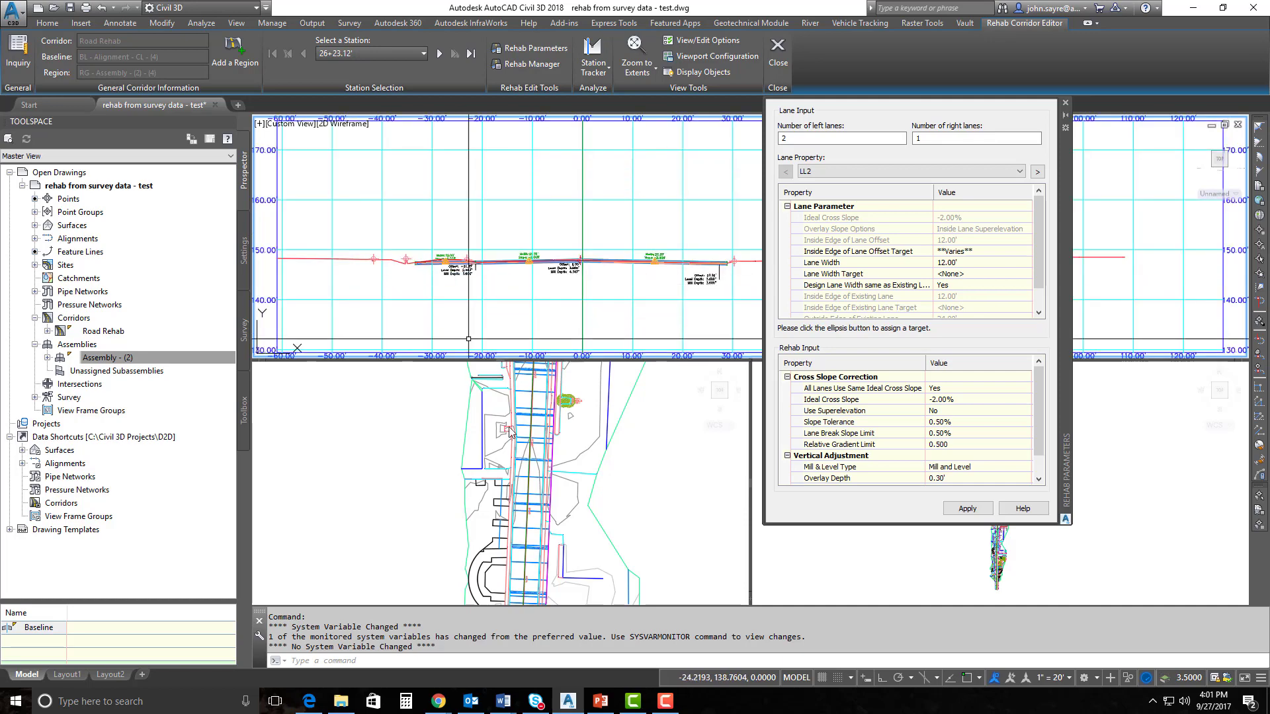
pyautogui.click(468, 391)
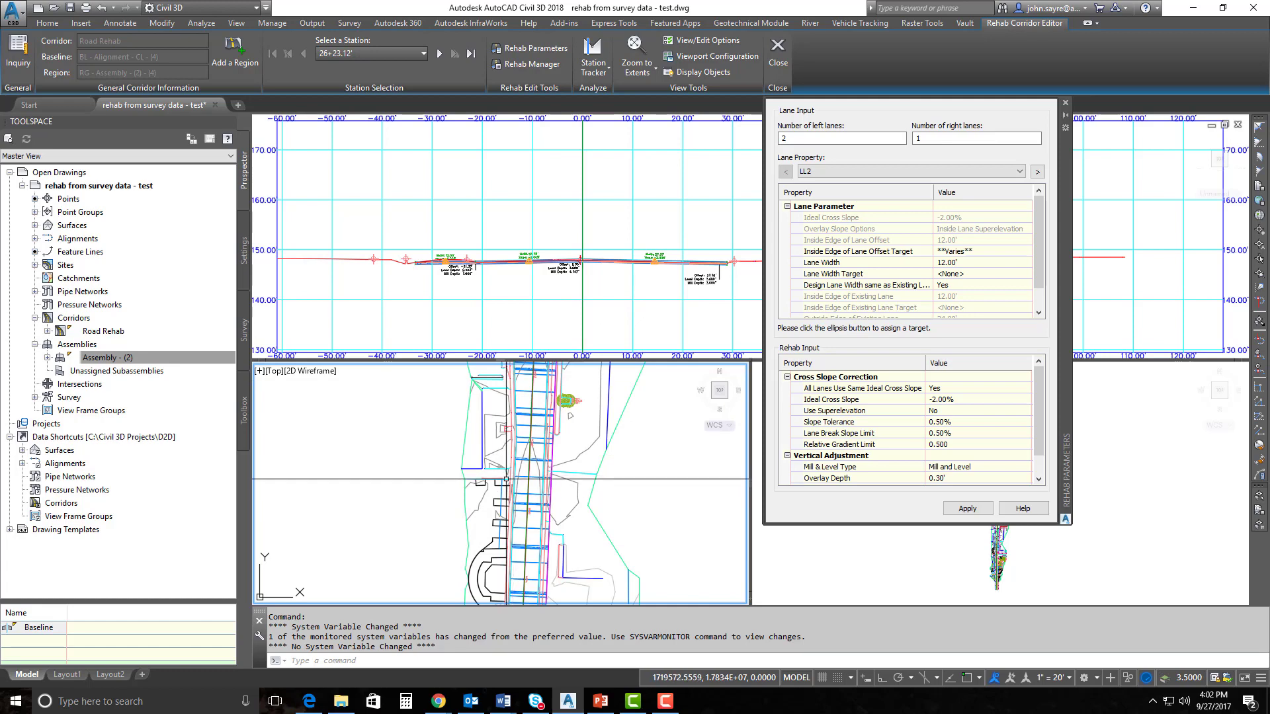
pyautogui.click(550, 473)
pyautogui.press('Escape')
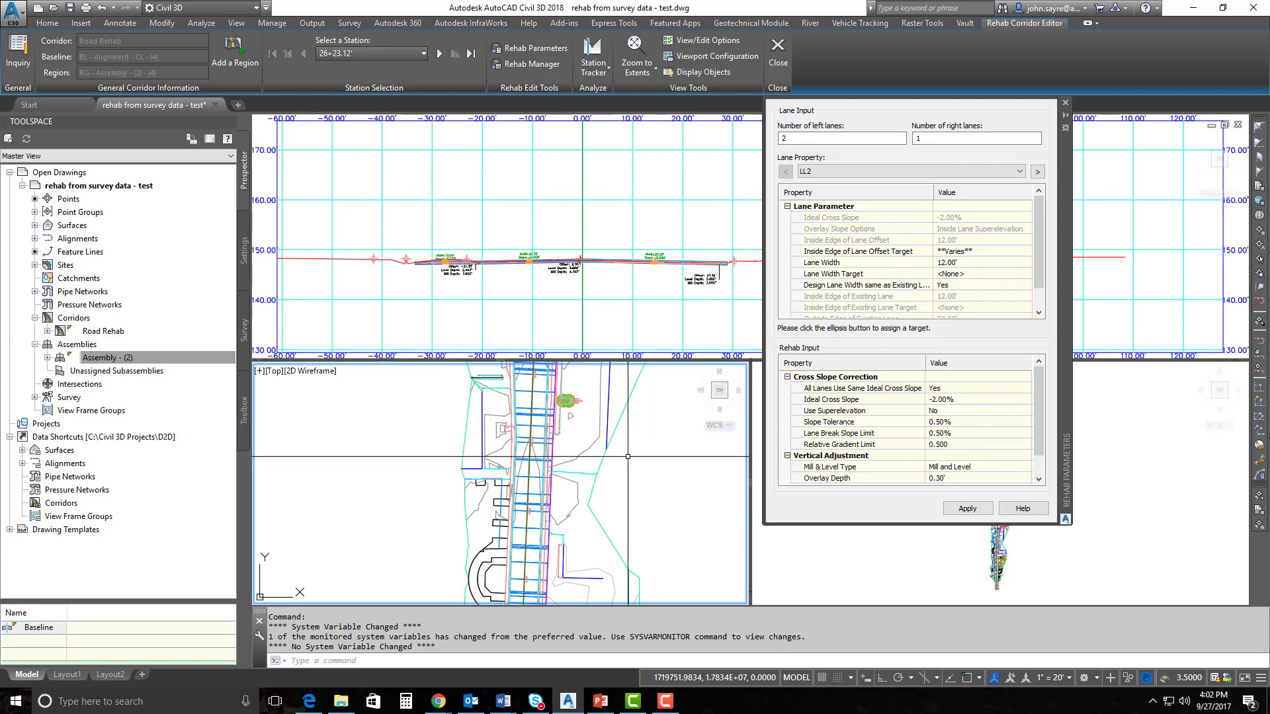
# Step: Add a right-side UrbanCurbGutterGeneral subassembly at the top outer edge of the right lane of Assembly - (2)
pyautogui.rightClick(121, 359)
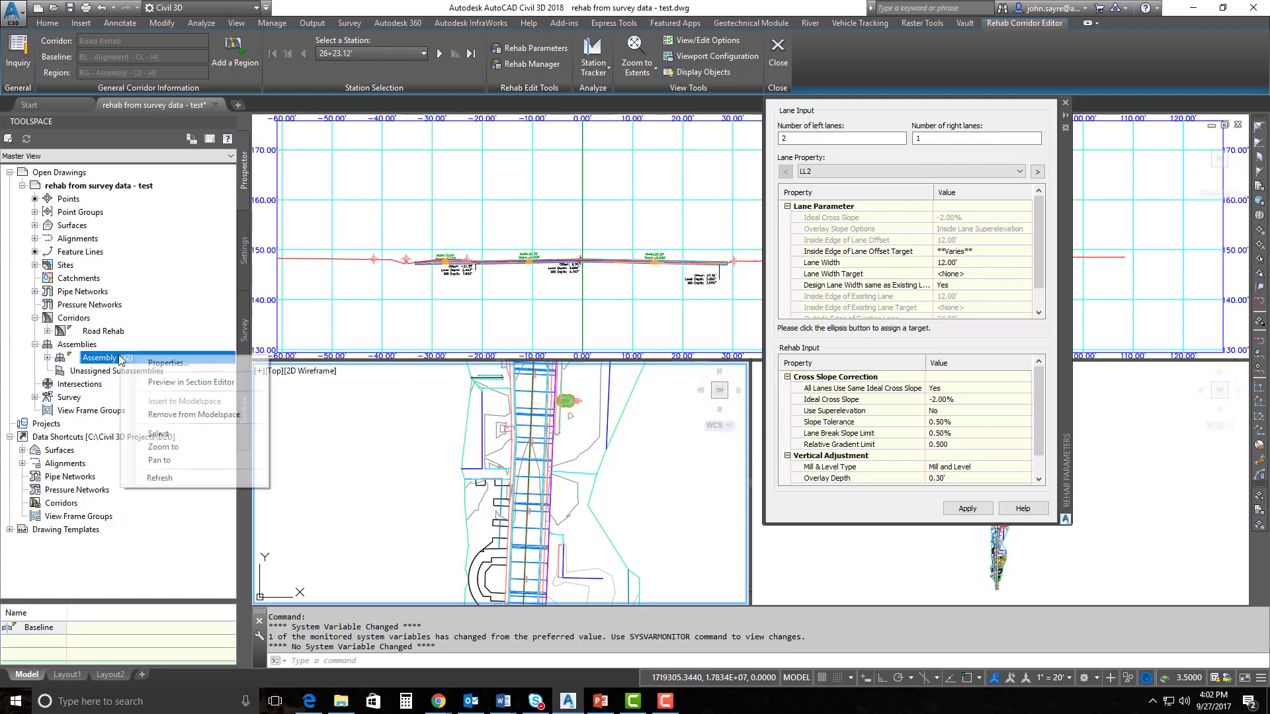
pyautogui.click(164, 446)
pyautogui.moveTo(669, 512); pyautogui.dragTo(573, 504, button='middle')
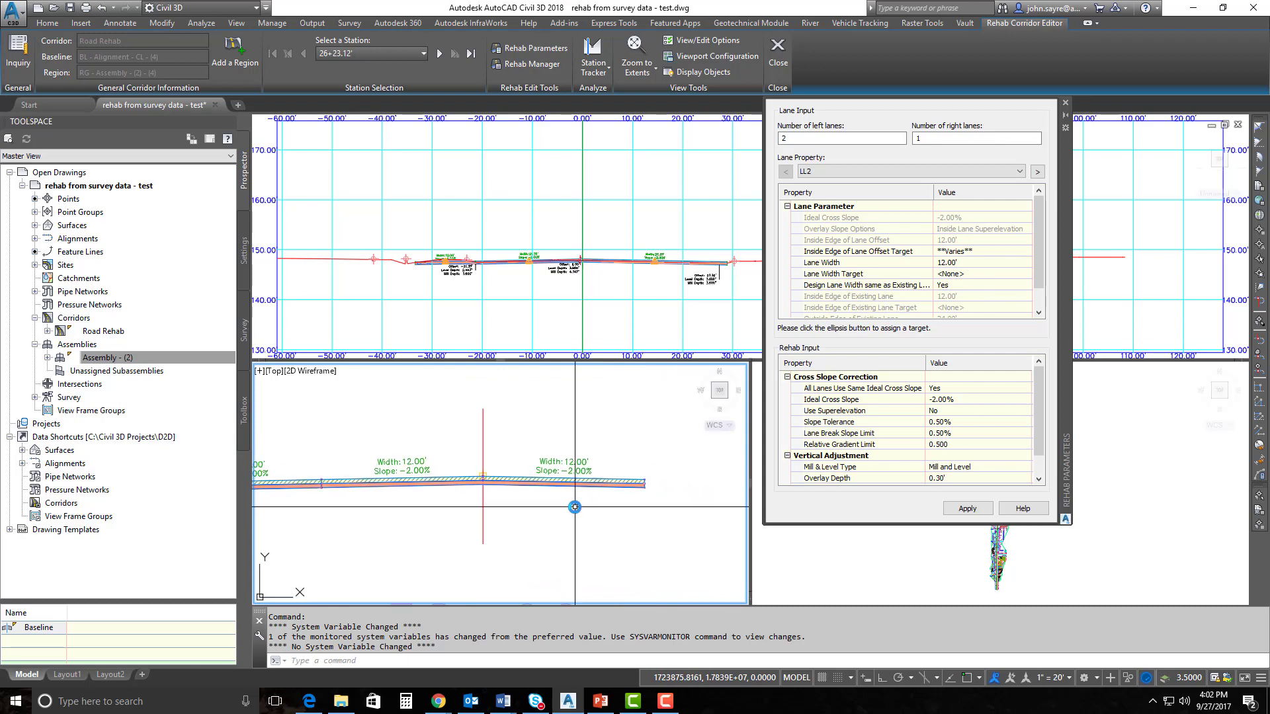
pyautogui.scroll(-3, 575, 505)
pyautogui.scroll(5, 645, 508)
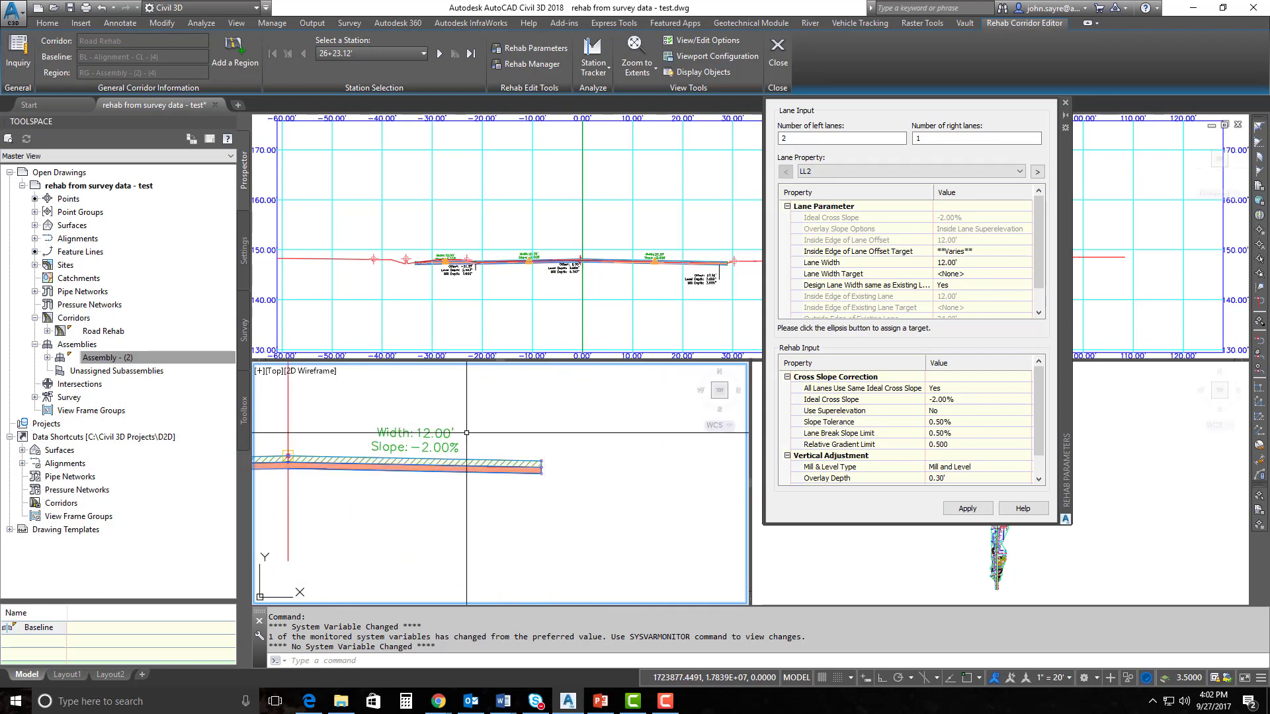
pyautogui.hotkey('ctrl', '3')
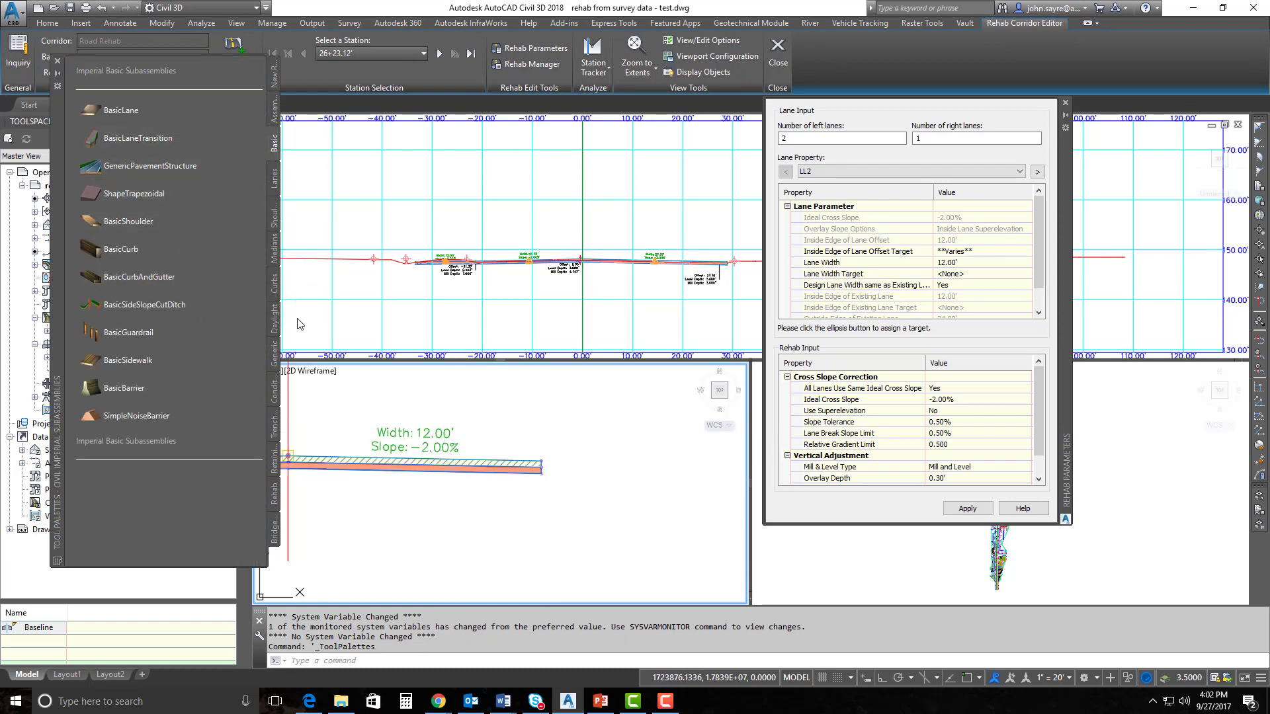
pyautogui.click(274, 284)
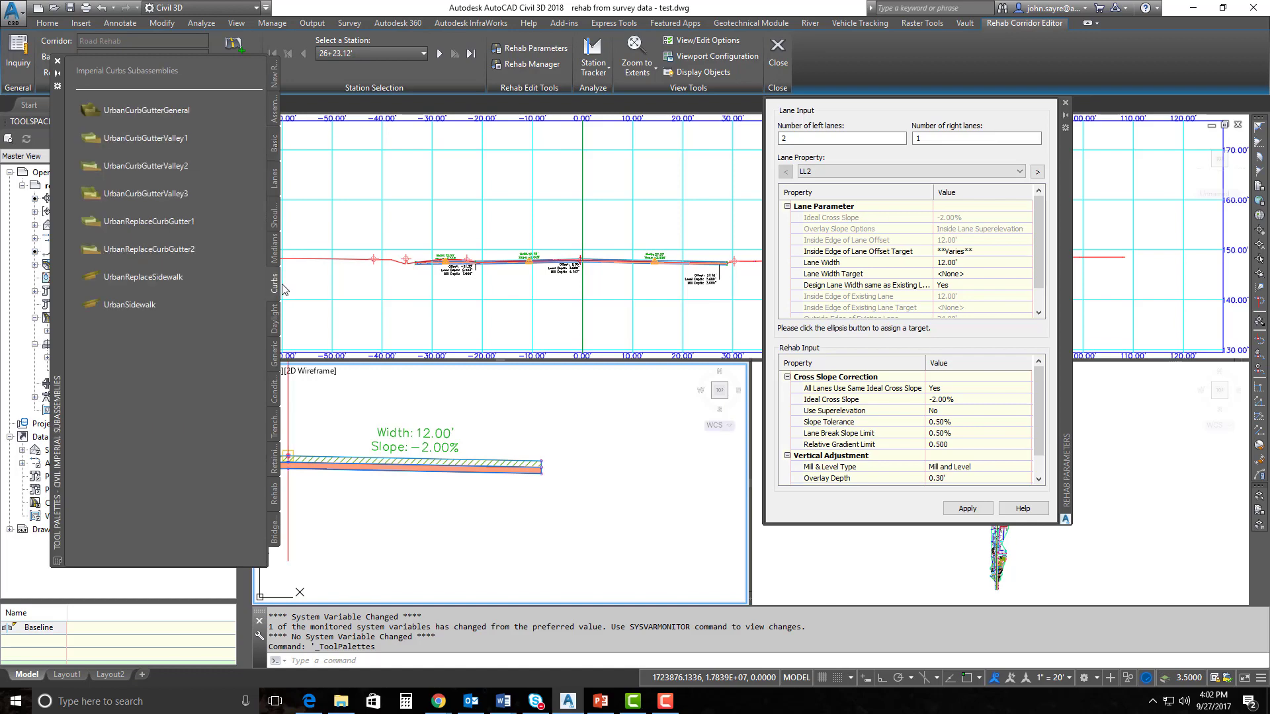
pyautogui.click(149, 110)
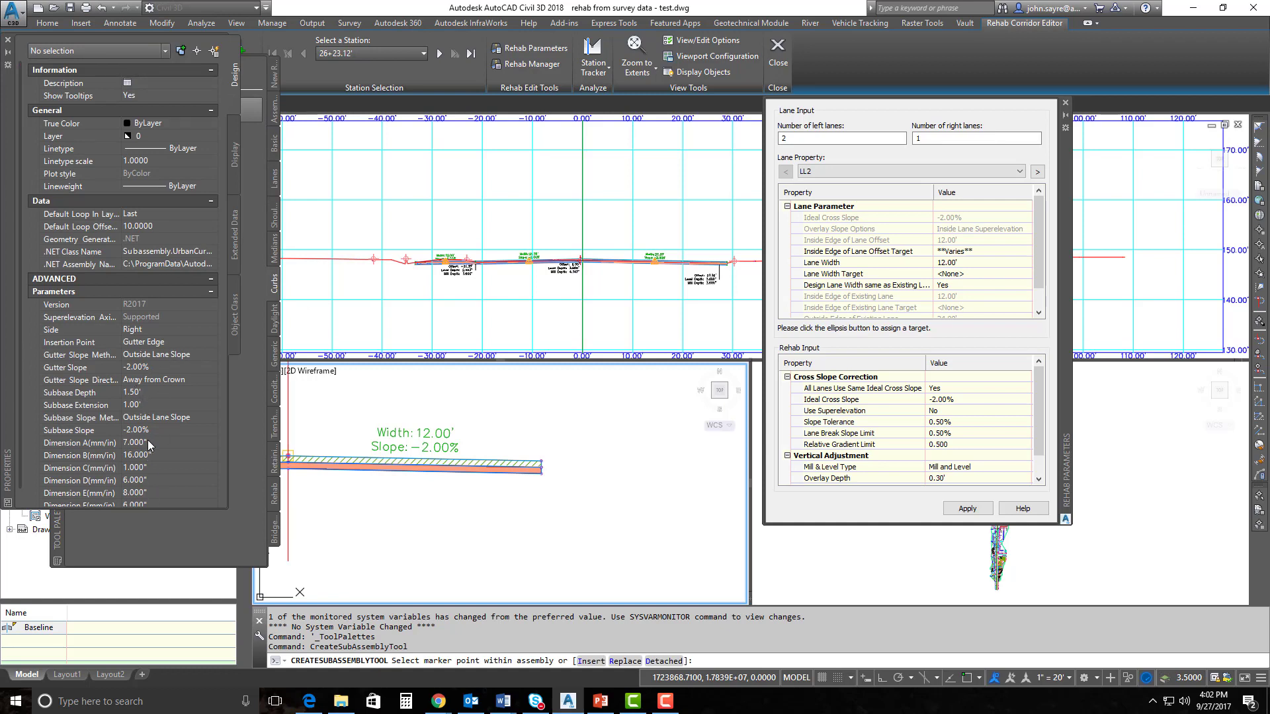
pyautogui.click(544, 495)
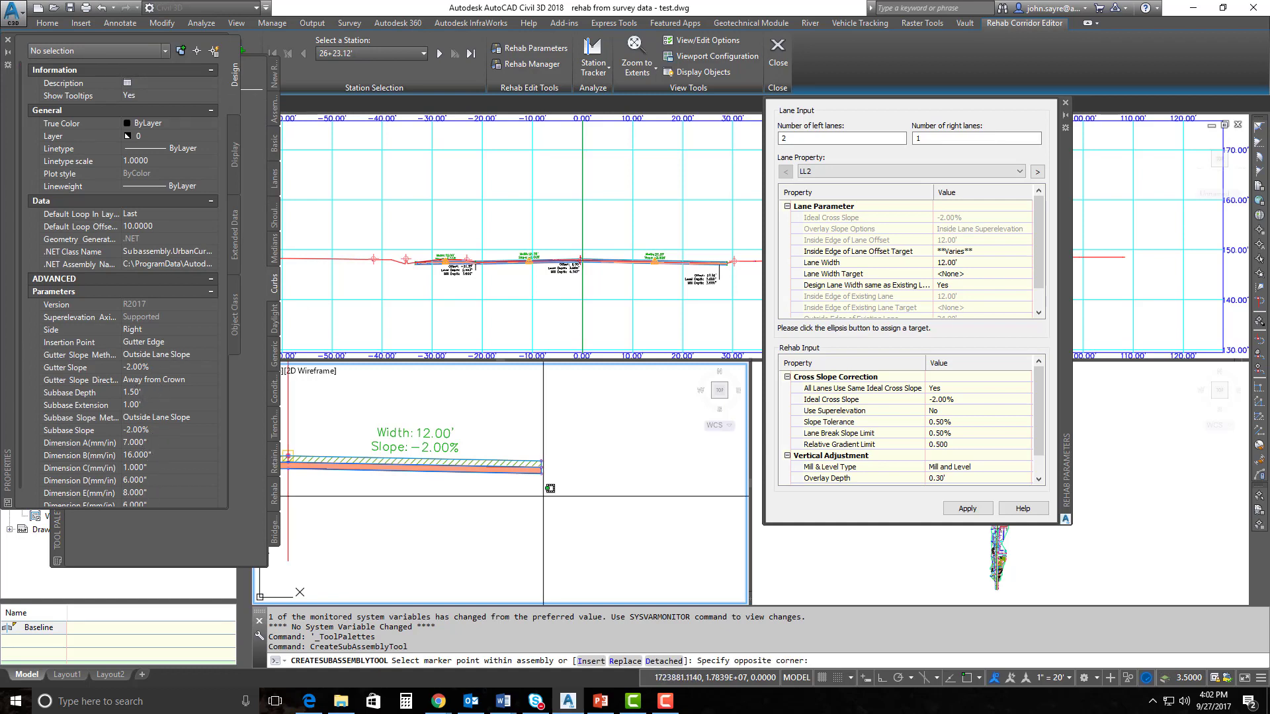
pyautogui.click(509, 488)
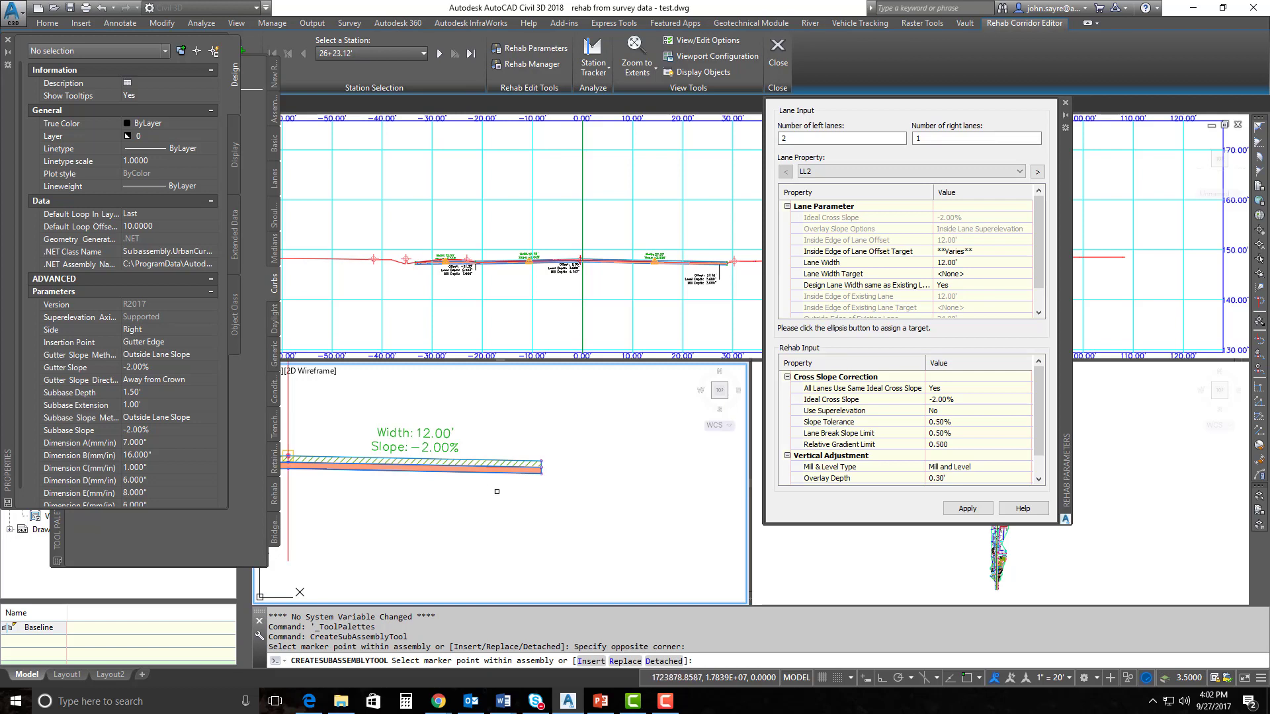
pyautogui.scroll(5, 496, 492)
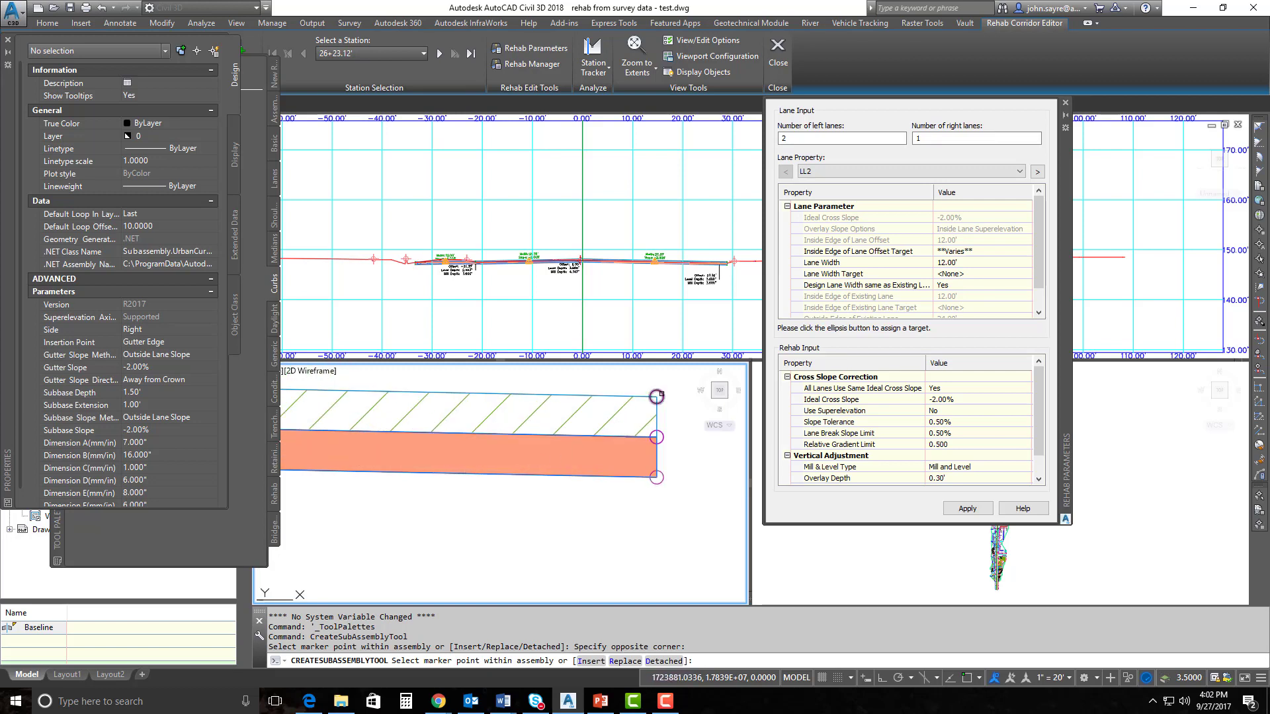
pyautogui.scroll(-3, 523, 525)
pyautogui.scroll(-4, 523, 525)
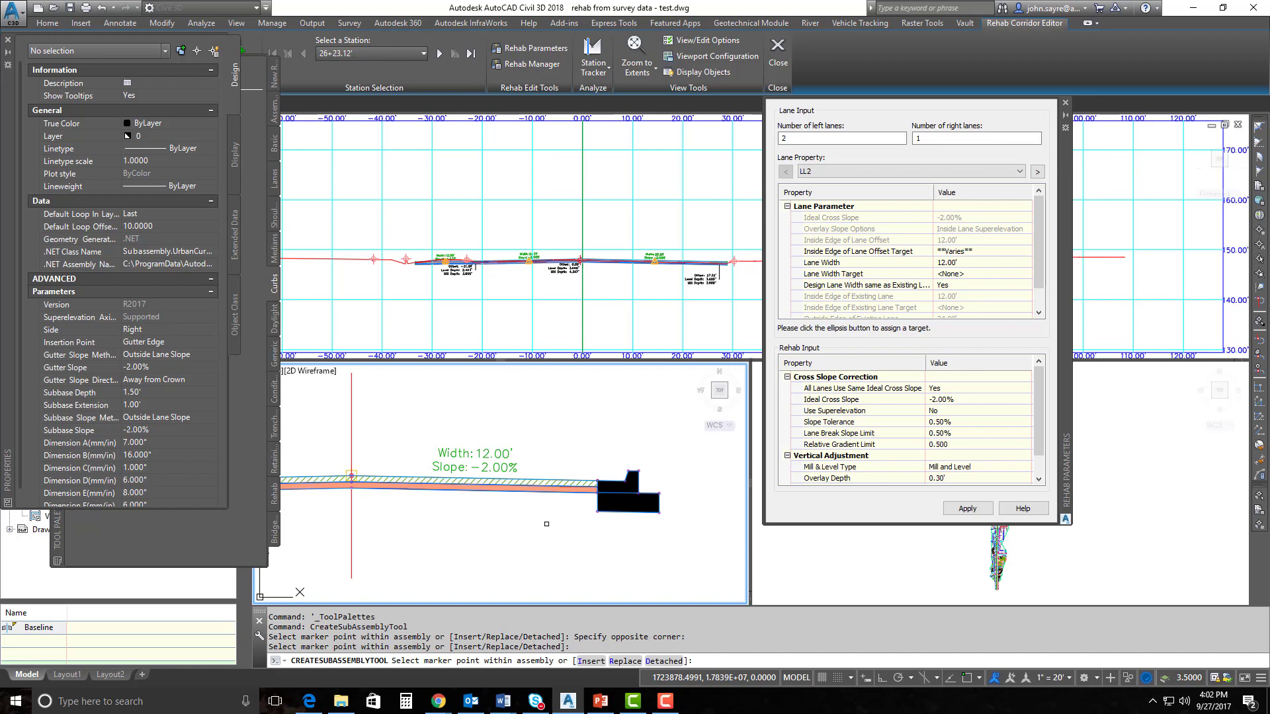
pyautogui.press('Return')
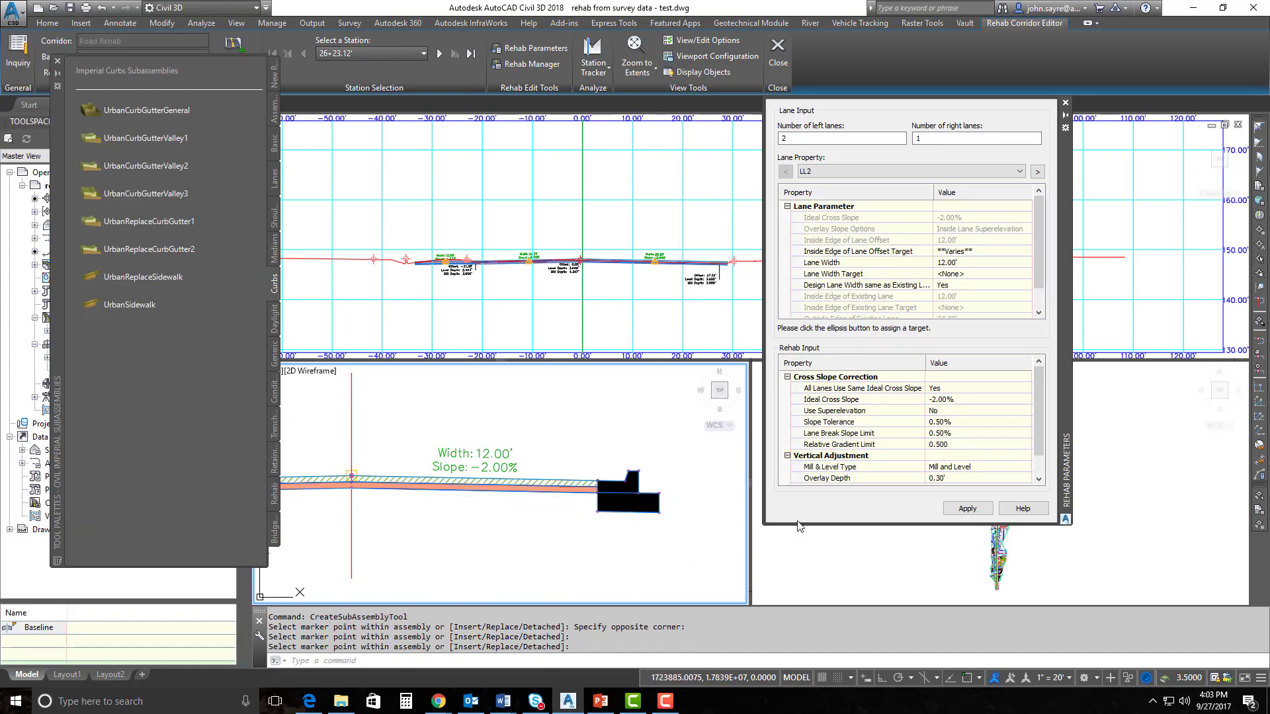
# Step: Apply the assembly change to the corridor and clear the Rehab Parameters and subassembly palettes away from the viewports
pyautogui.click(967, 508)
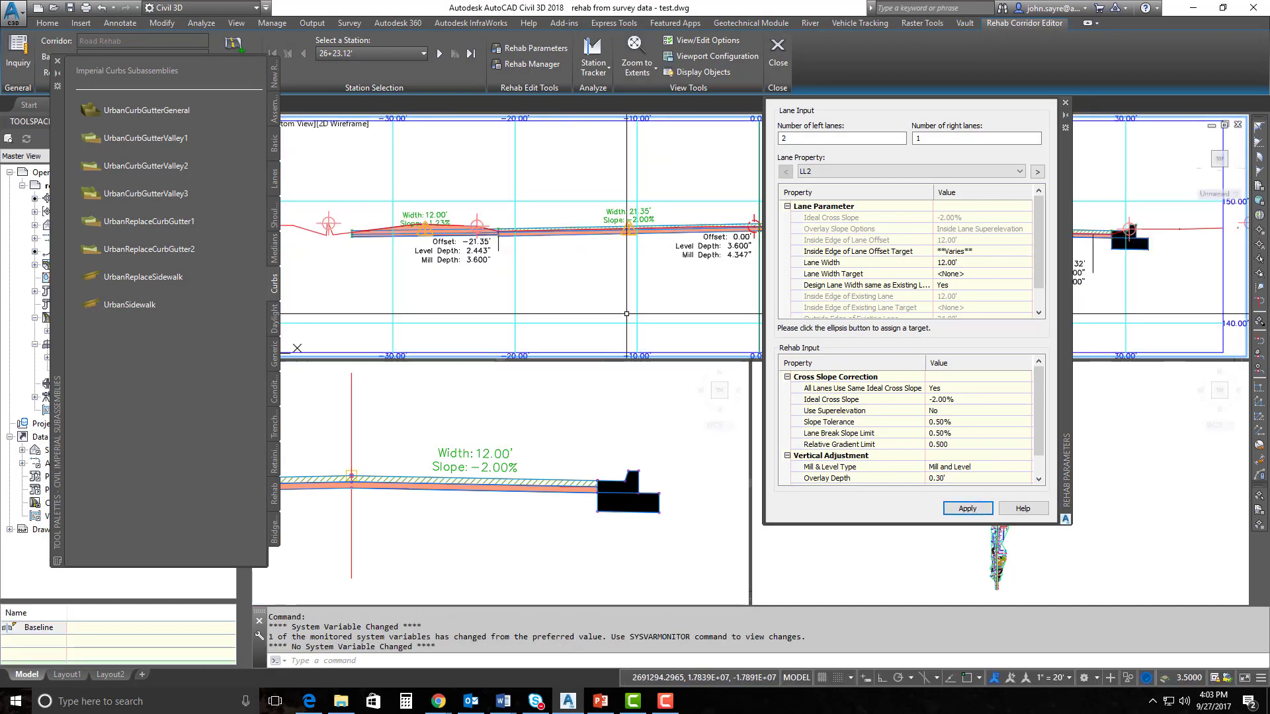
pyautogui.moveTo(1065, 240); pyautogui.dragTo(1269, 287)
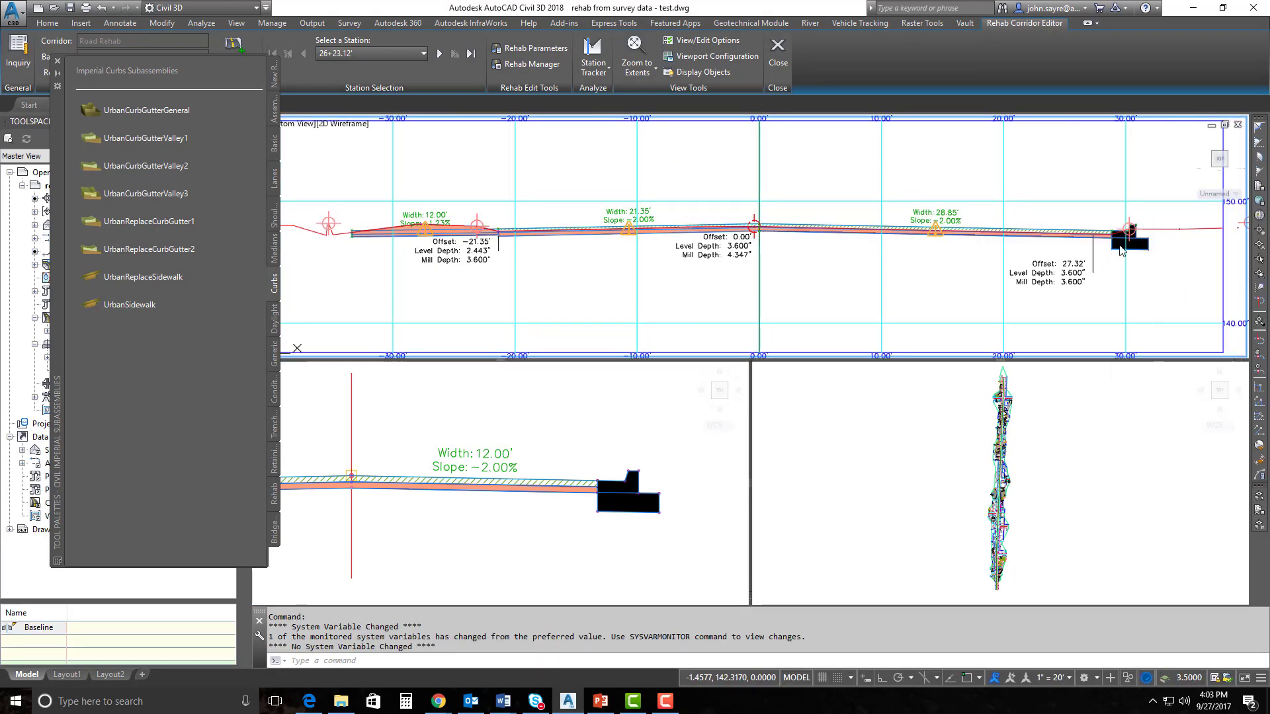
pyautogui.click(58, 60)
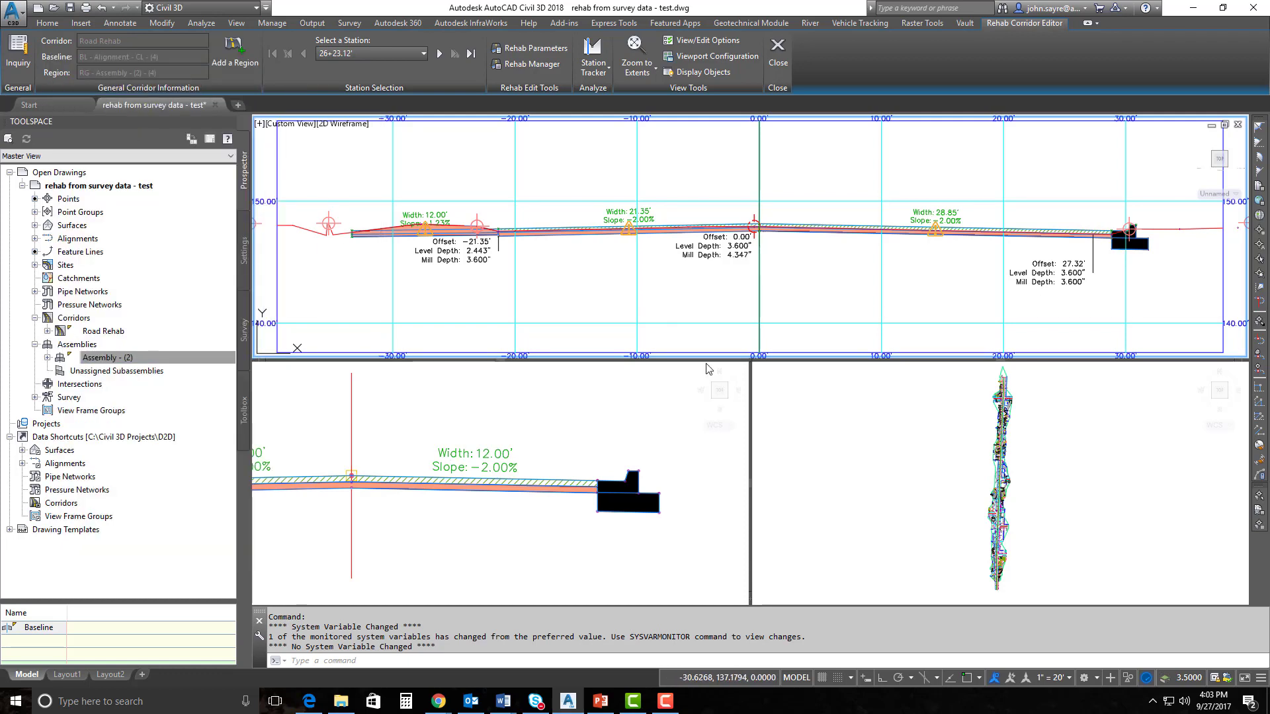
# Step: Start a right-side BasicSideSlopeCutDitch subassembly with the cut slope and fill slope both set to 3:1
pyautogui.click(613, 482)
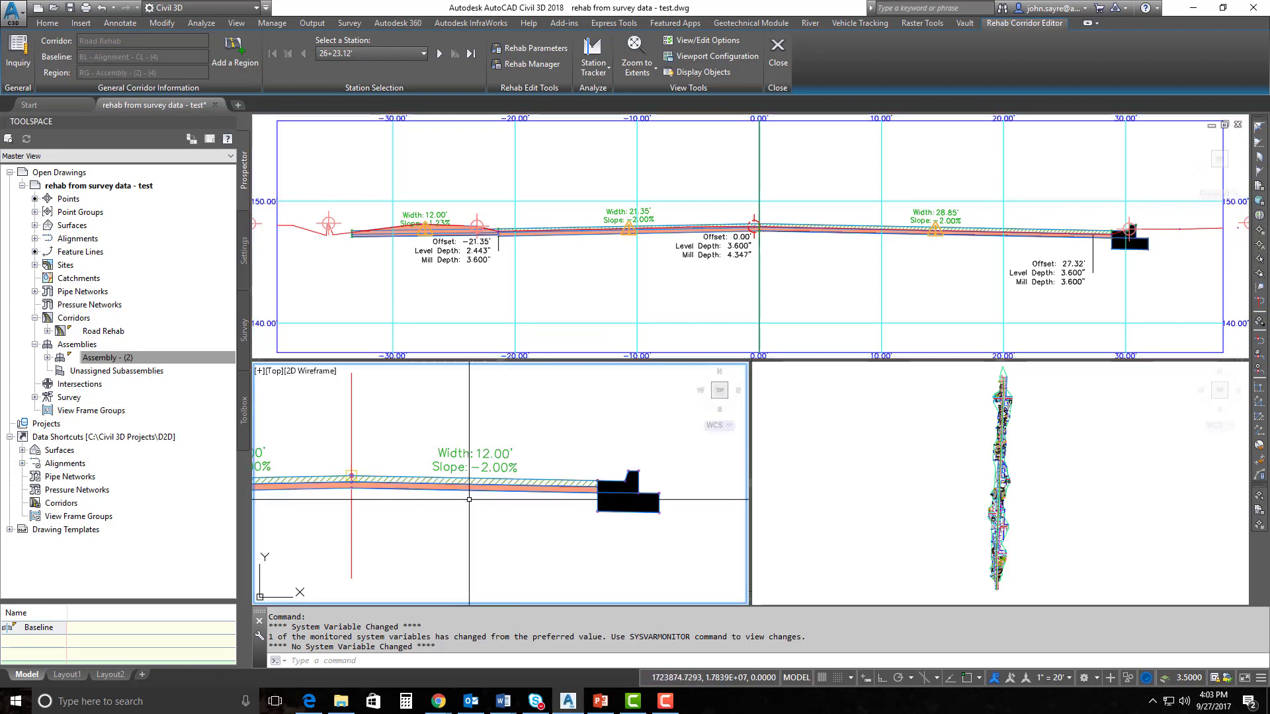
pyautogui.hotkey('ctrl', '3')
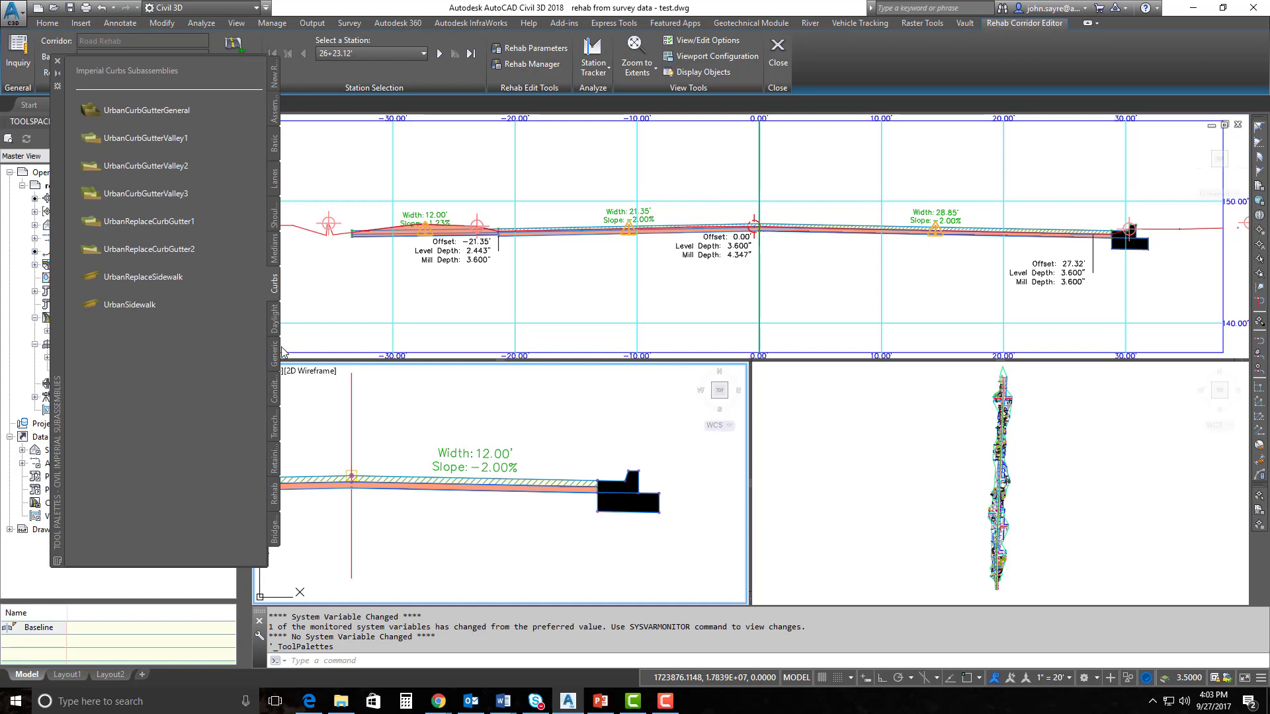
pyautogui.click(275, 141)
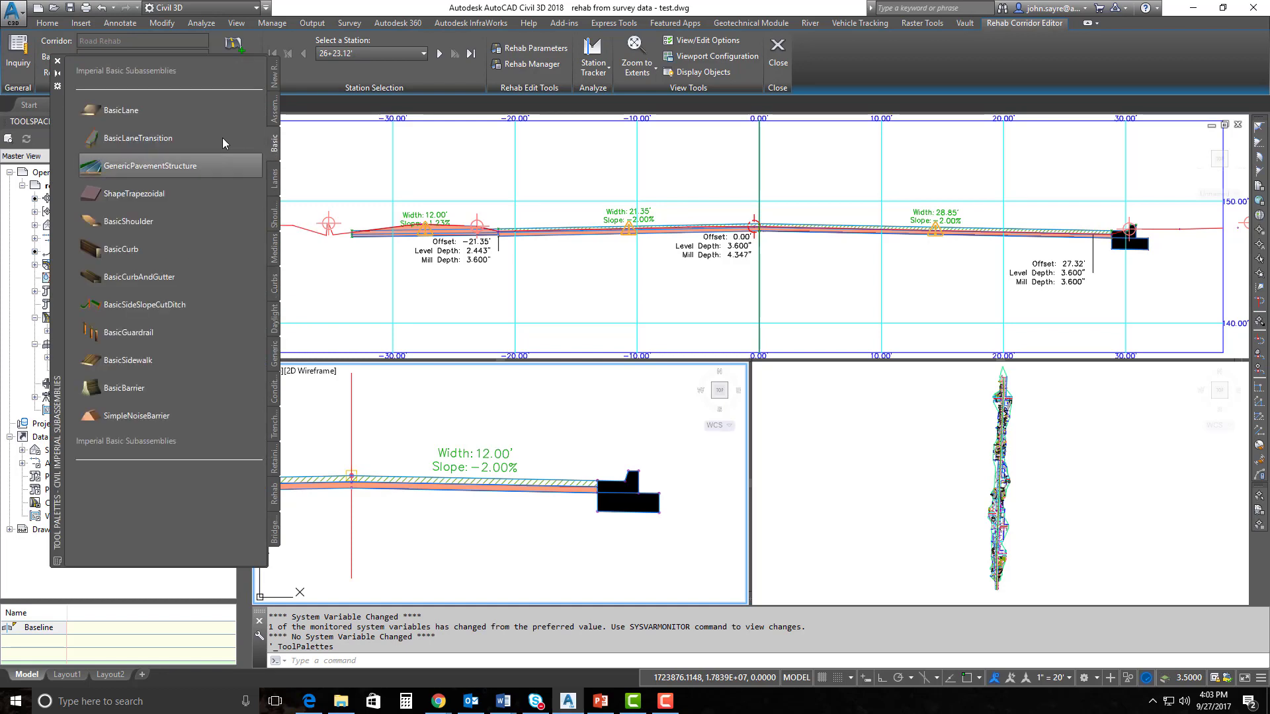
pyautogui.click(142, 307)
pyautogui.click(157, 343)
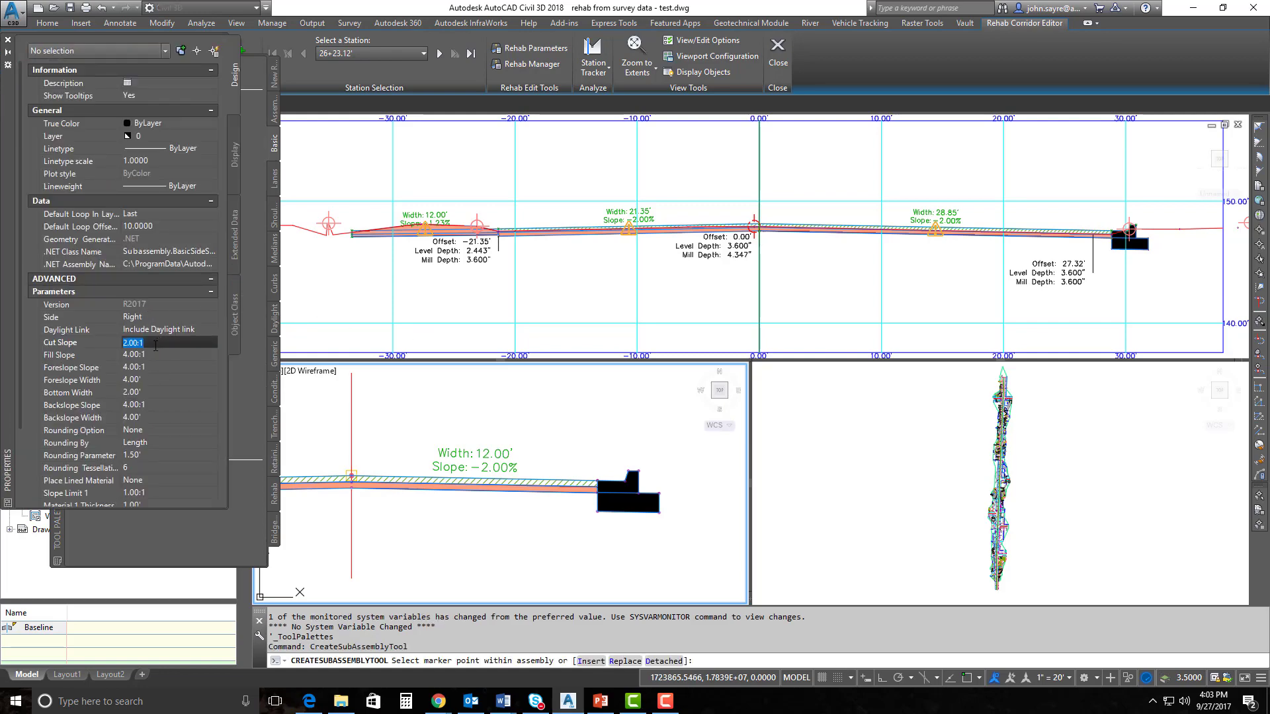
pyautogui.write('3')
pyautogui.click(153, 358)
pyautogui.write('3')
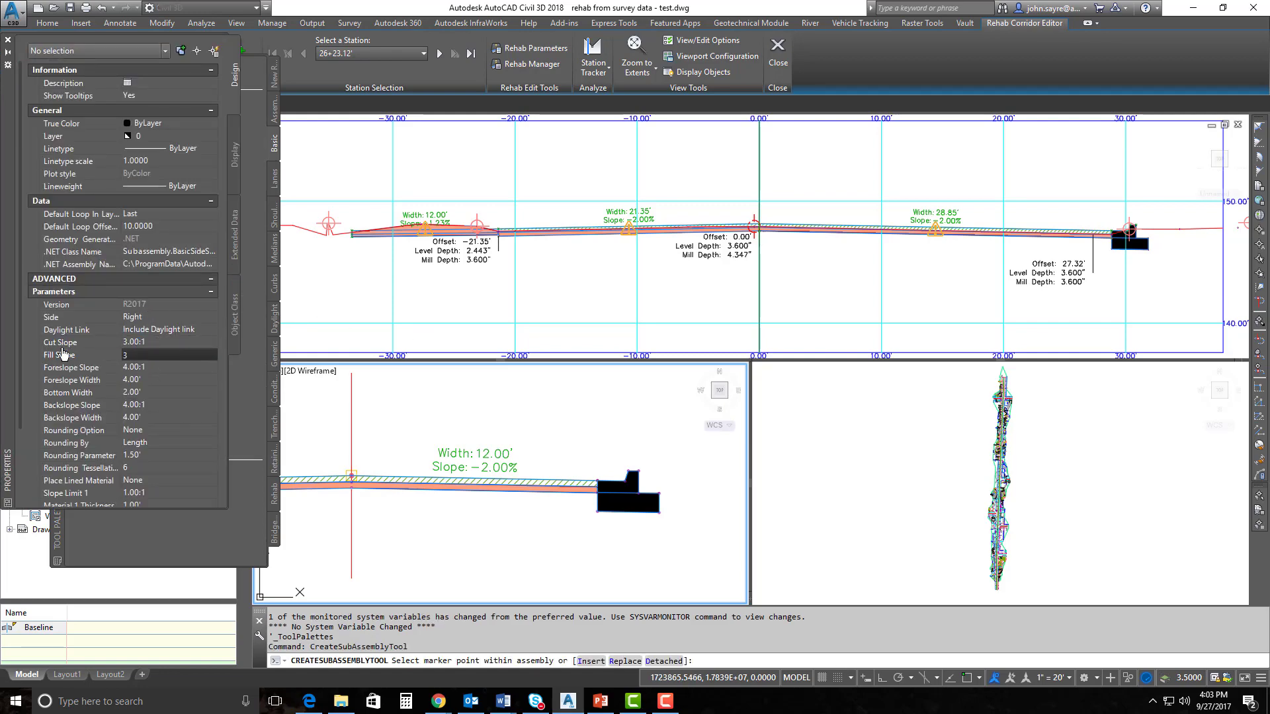
# Step: Set the side-slope subassembly's foreslope slope, foreslope width, bottom width, backslope slope and backslope width all to 0
pyautogui.click(168, 369)
pyautogui.write('0')
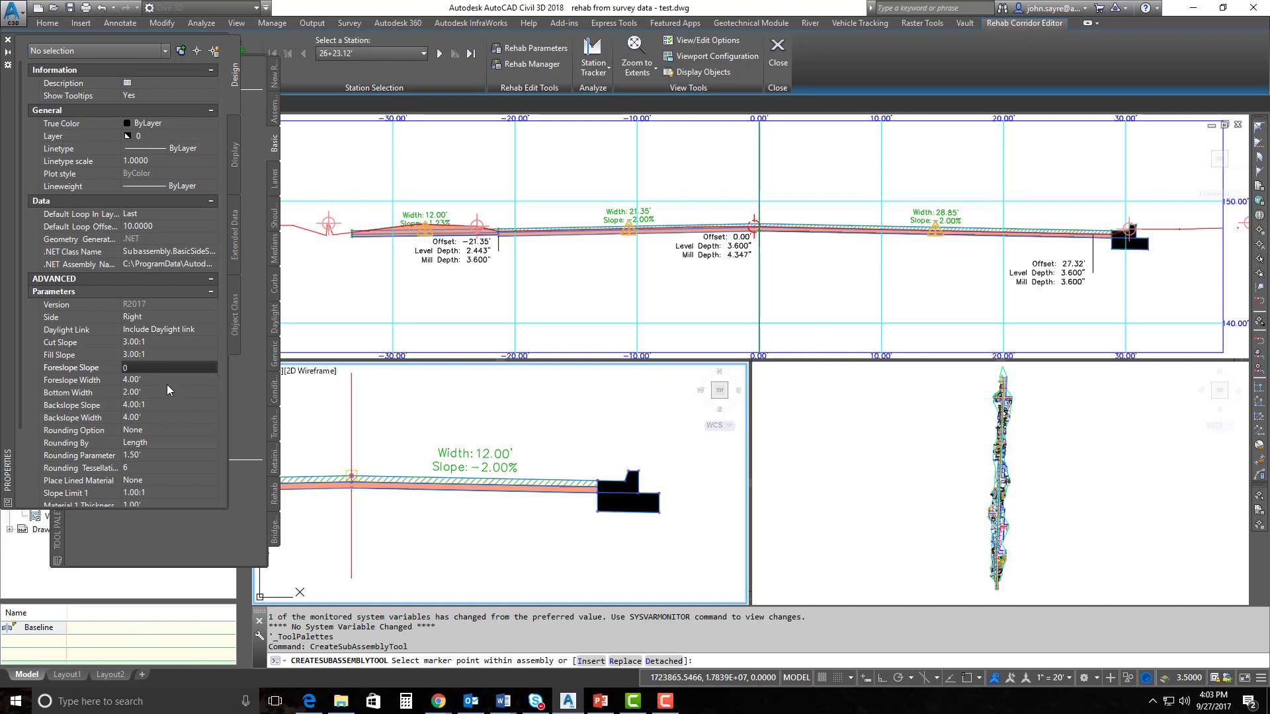
pyautogui.press('Tab')
pyautogui.write('0')
pyautogui.press('Tab')
pyautogui.write('0')
pyautogui.press('Tab')
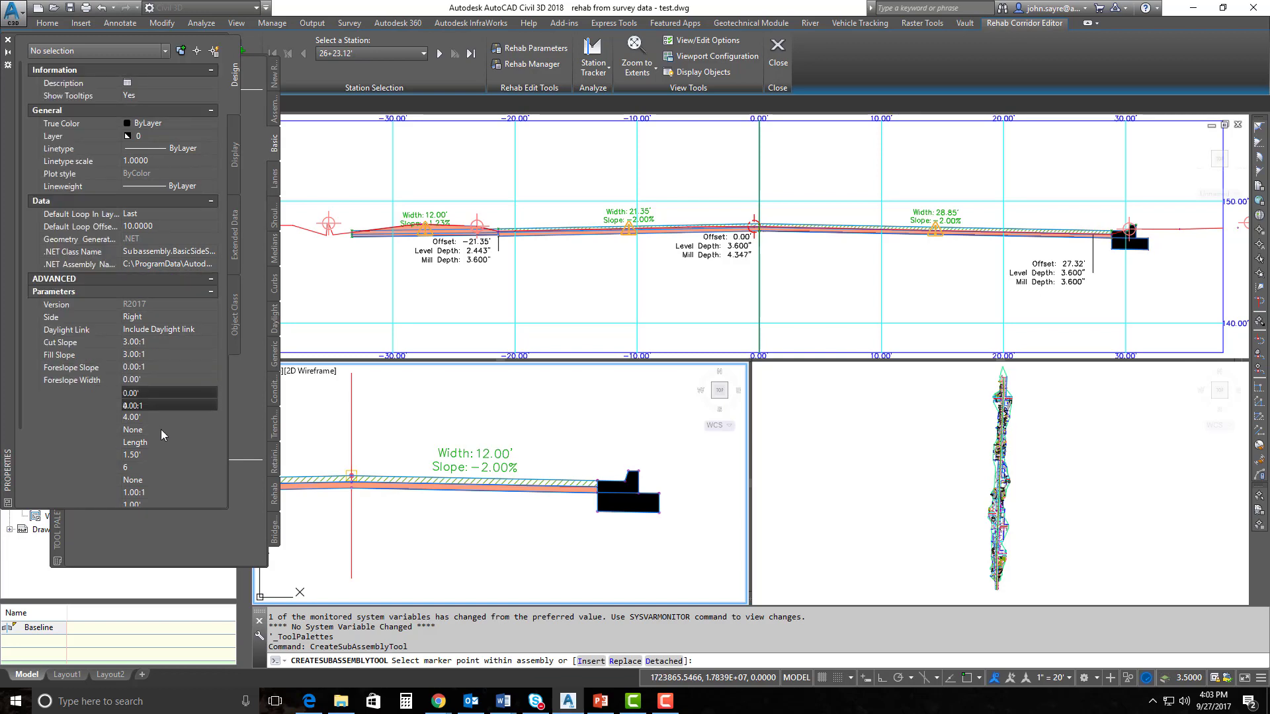
pyautogui.write('0')
pyautogui.press('Tab')
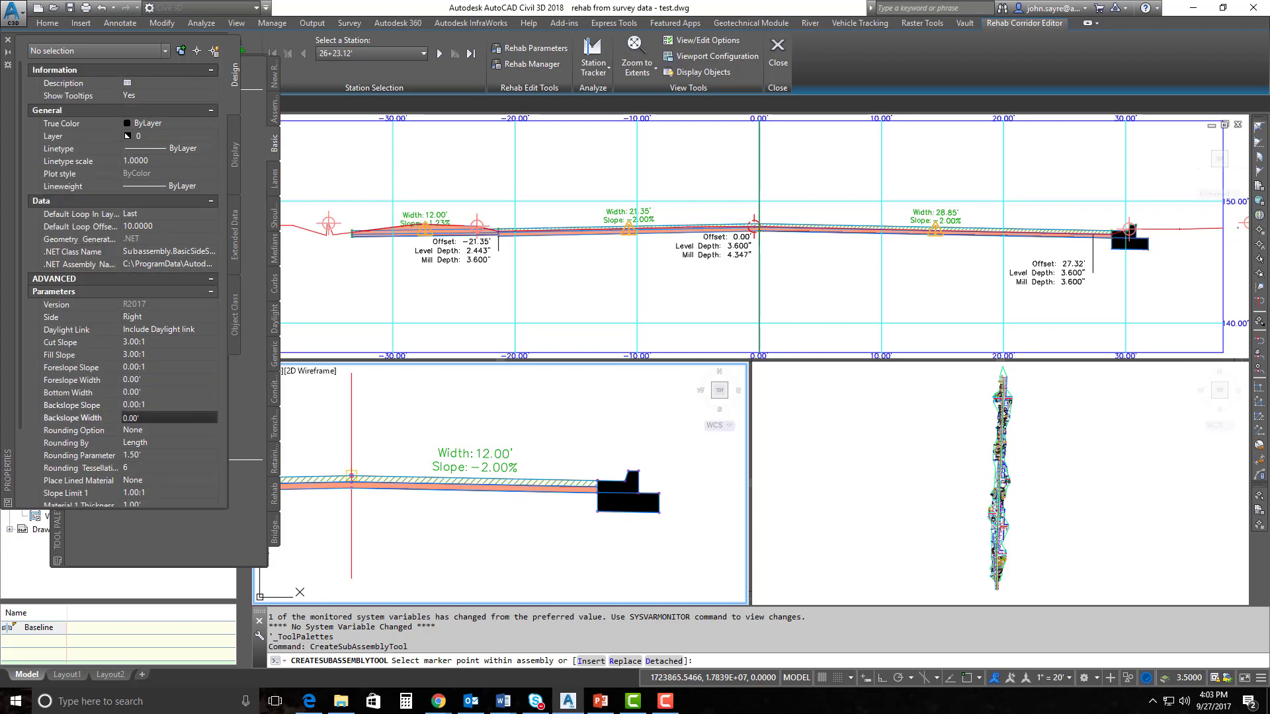
# Step: Attach the side-slope subassembly to the top back point of the right curb in the assembly and end the placement
pyautogui.scroll(4, 647, 480)
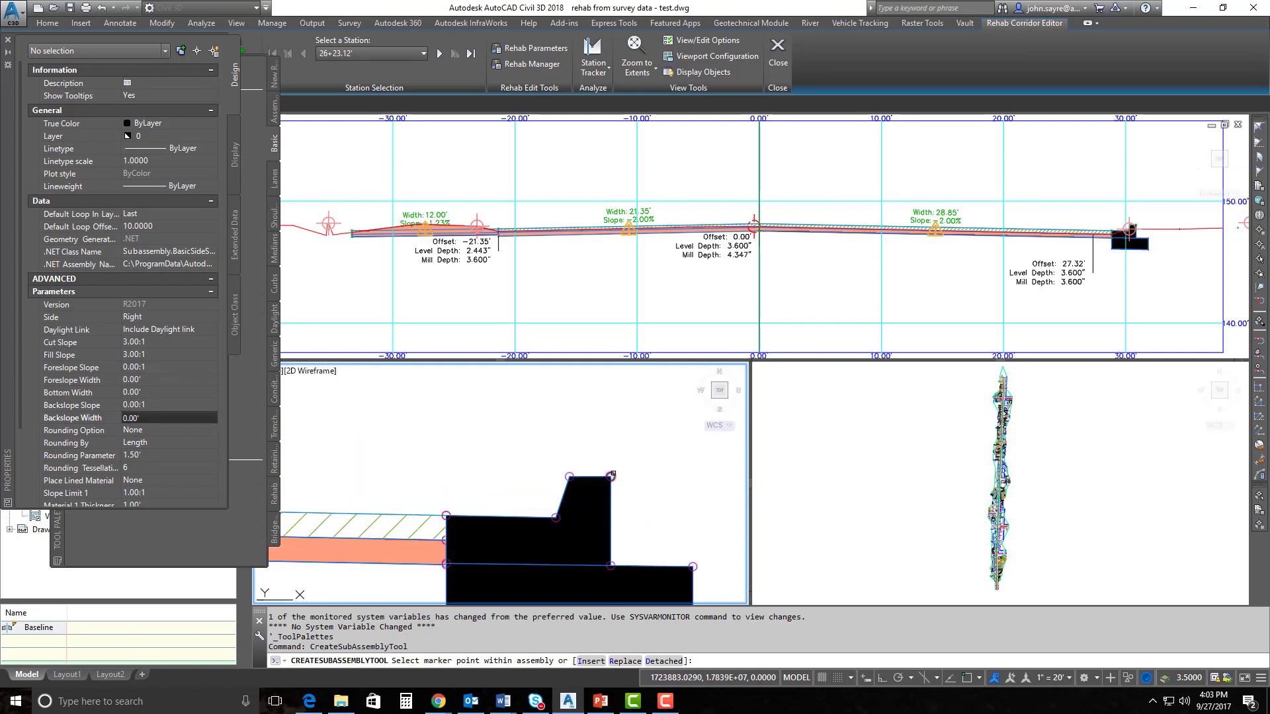
pyautogui.click(613, 474)
pyautogui.scroll(-5, 602, 450)
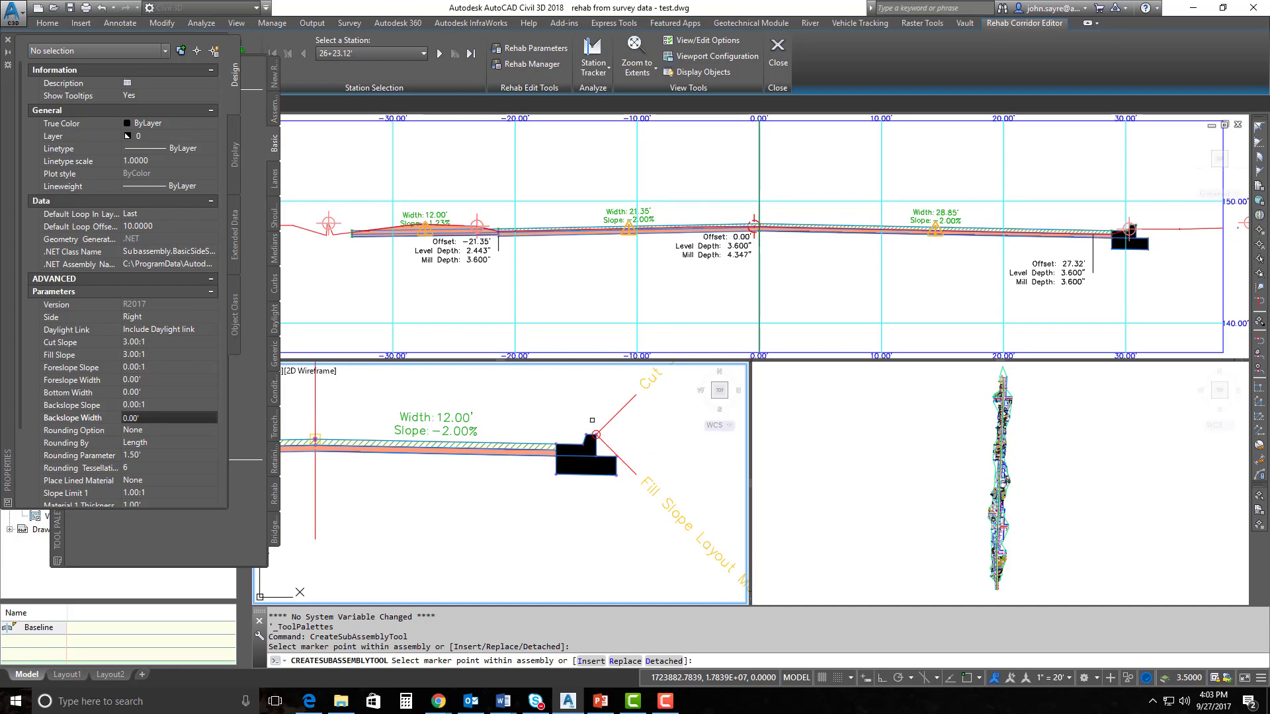
pyautogui.press('Return')
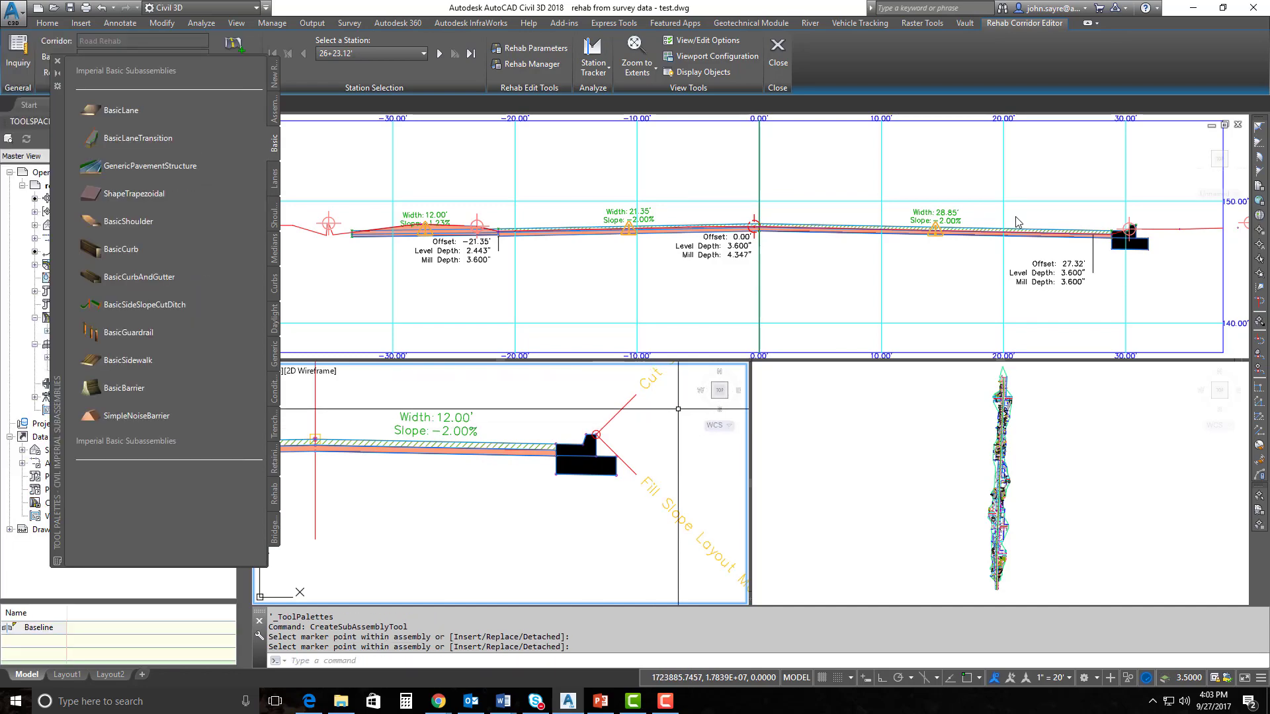
# Step: Apply the side-slope addition to the corridor through Rehab Parameters and close the subassembly palette
pyautogui.moveTo(1269, 376)
pyautogui.mouseDown()
pyautogui.moveTo(998, 348)
pyautogui.moveTo(1018, 379)
pyautogui.mouseUp()
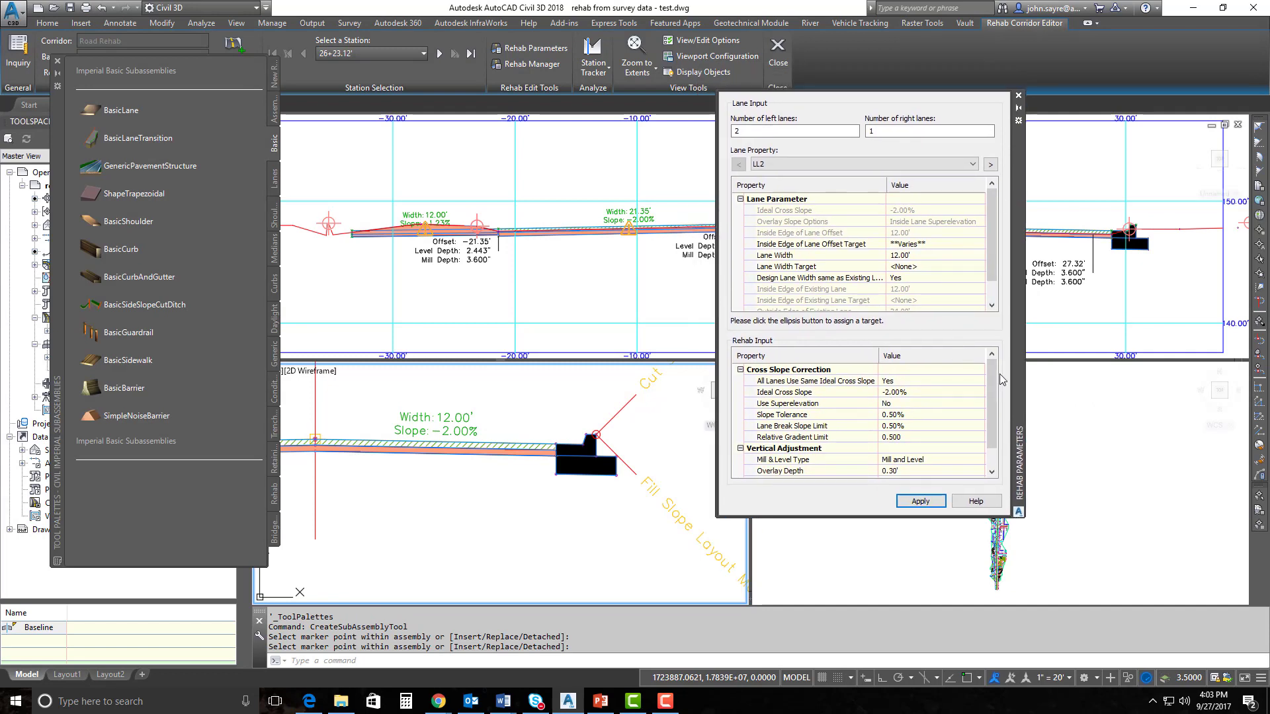
pyautogui.click(920, 503)
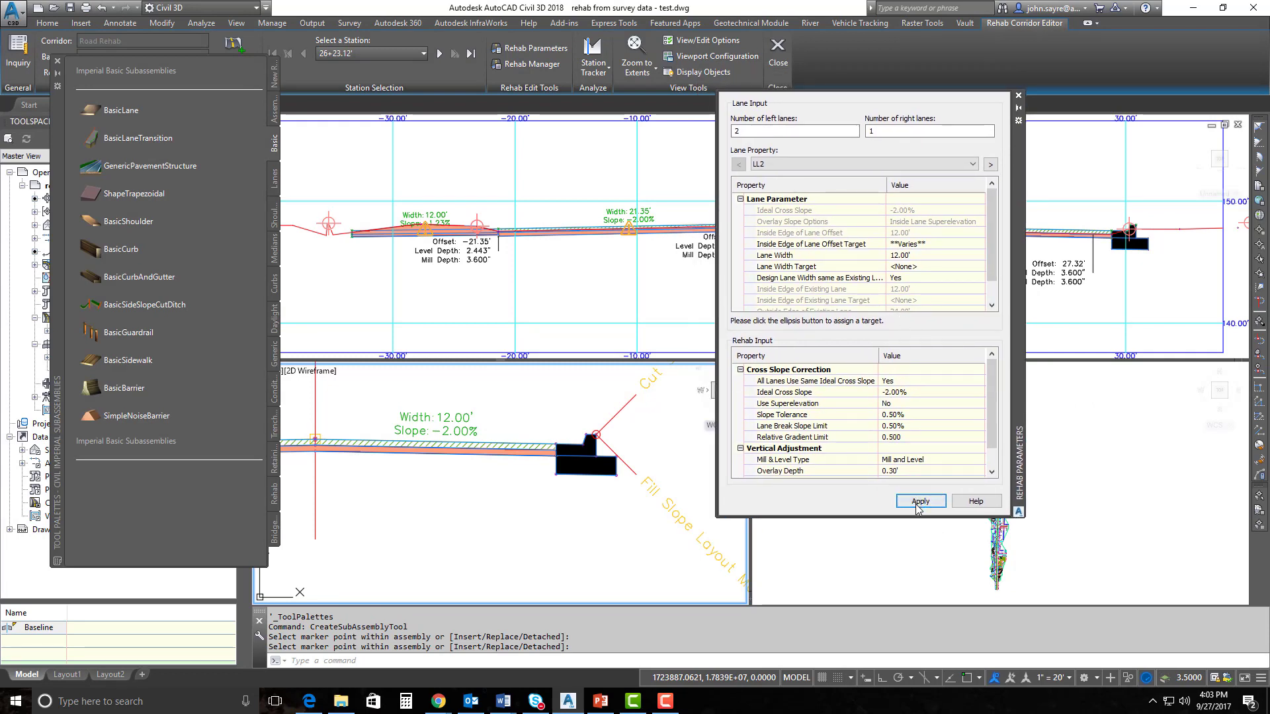
pyautogui.click(905, 504)
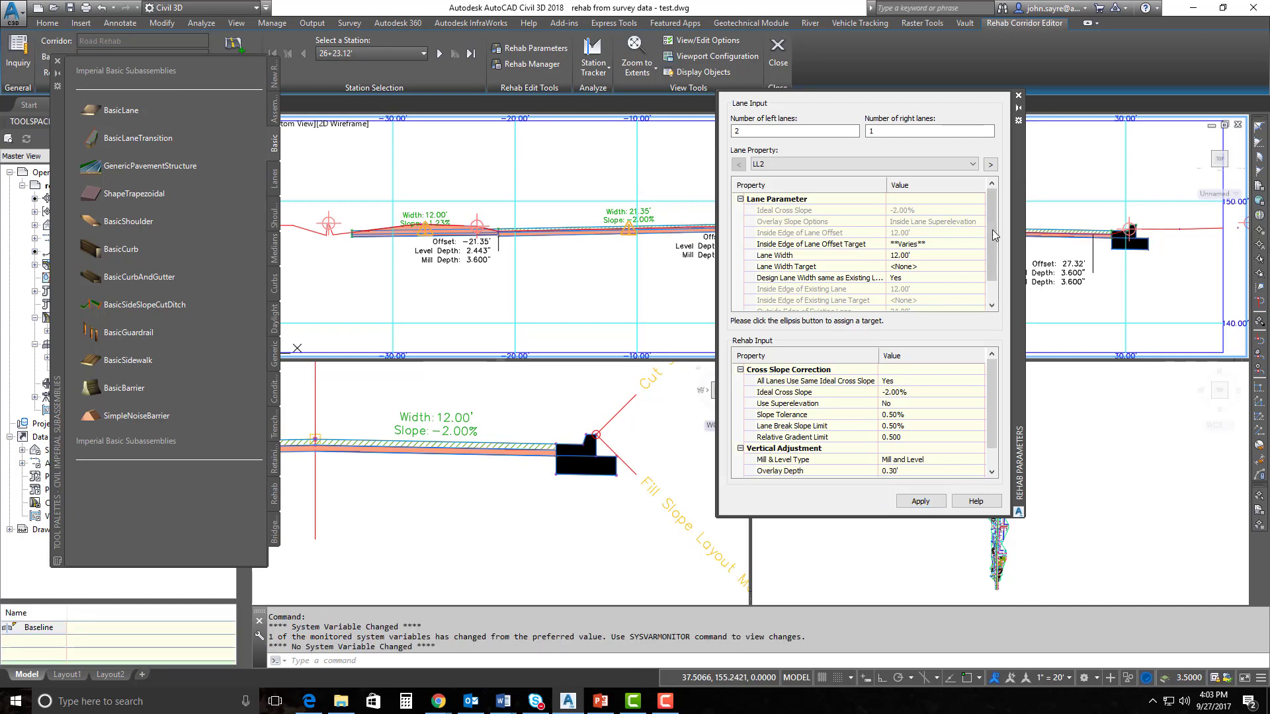
pyautogui.moveTo(1018, 233); pyautogui.dragTo(1208, 303)
pyautogui.scroll(-4, 765, 275)
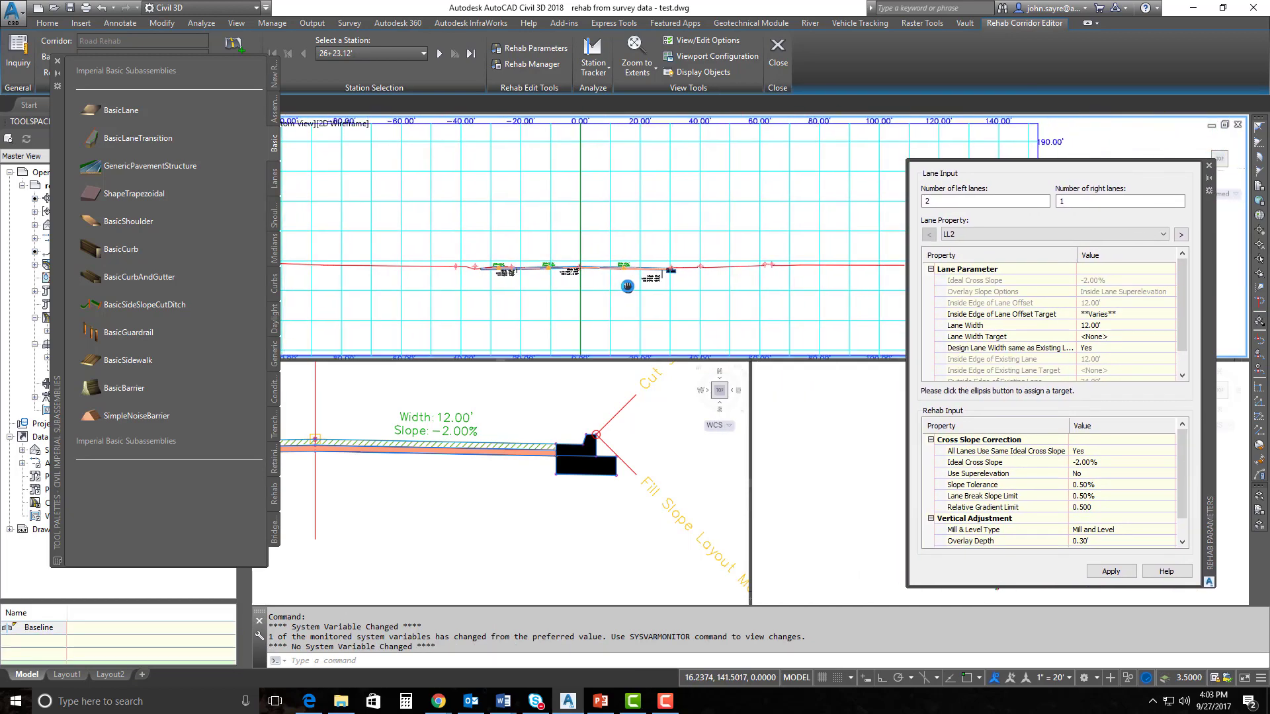
pyautogui.scroll(5, 684, 254)
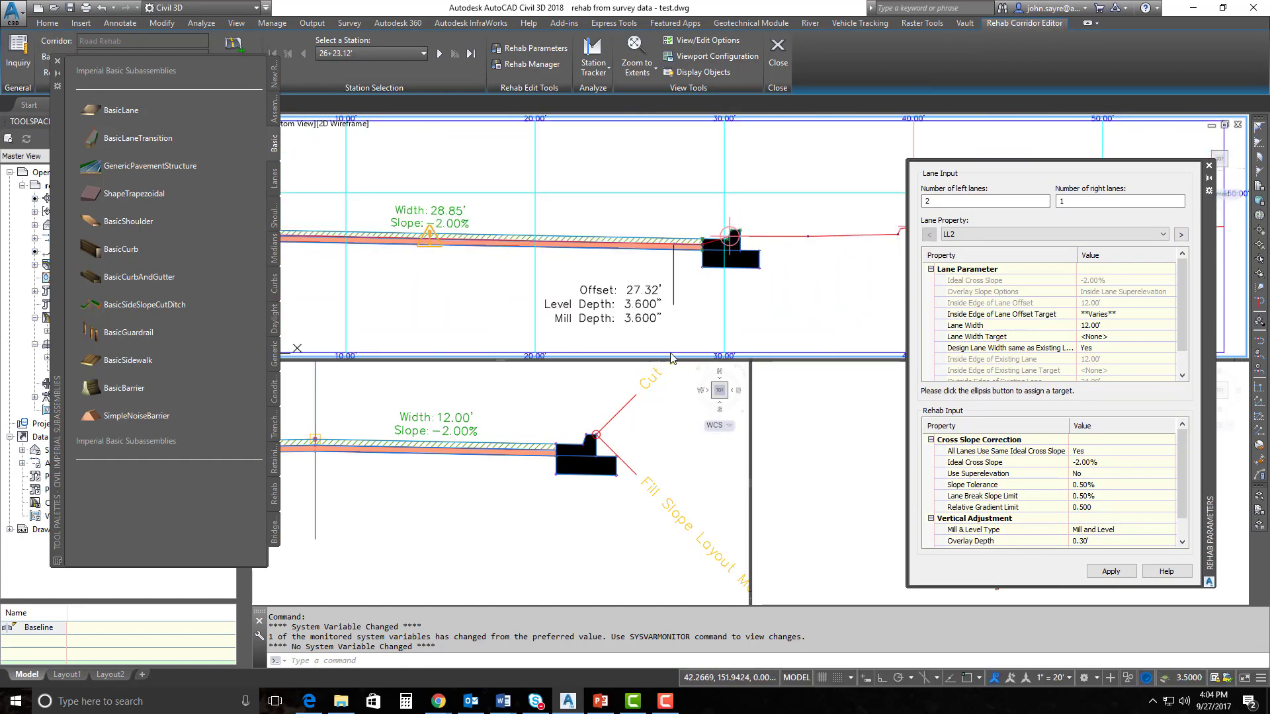
pyautogui.click(57, 61)
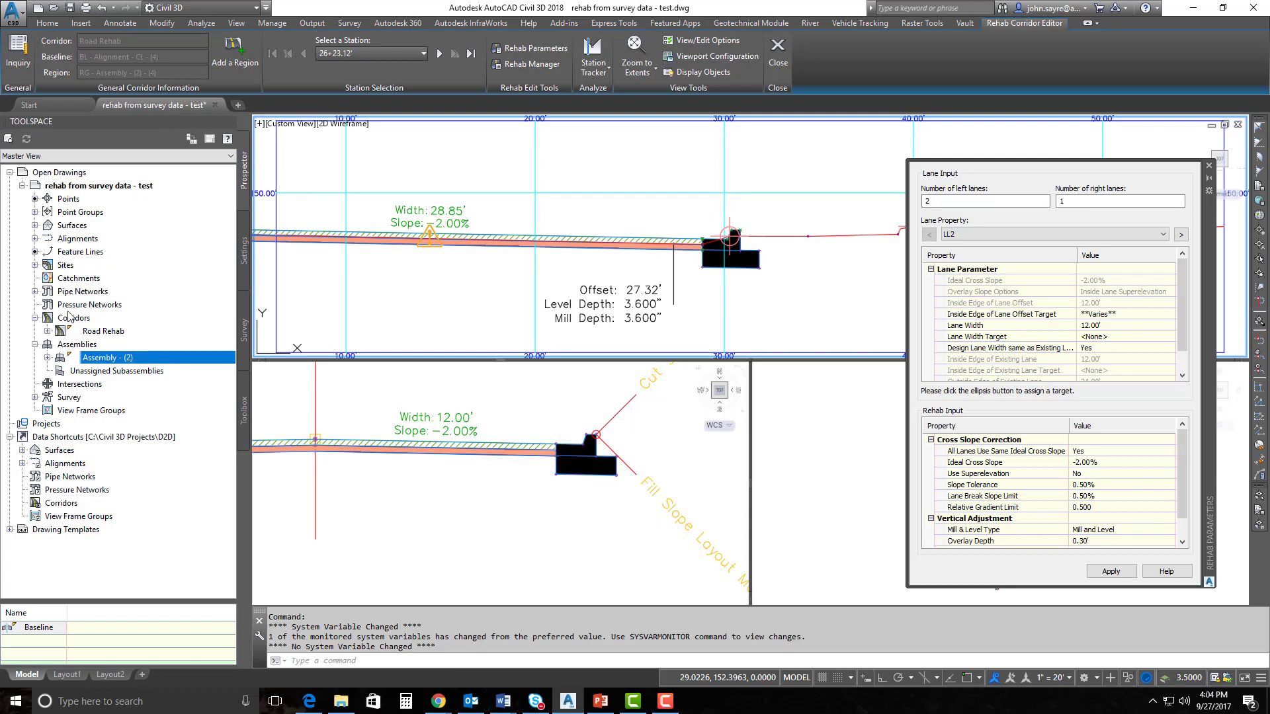
# Step: Set the BasicSideSlopeCutDitch target surface of the Road Rehab corridor to EG from figures and accept the corridor properties
pyautogui.click(112, 333)
pyautogui.rightClick(121, 335)
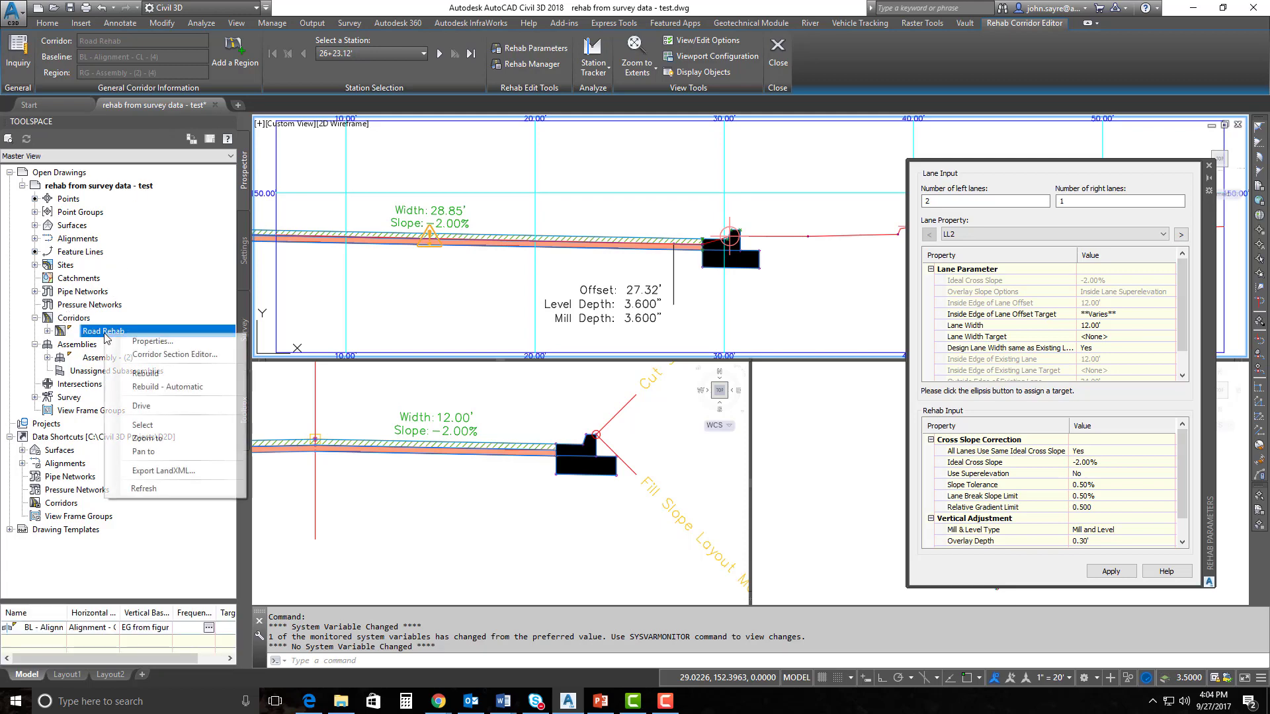
pyautogui.click(141, 342)
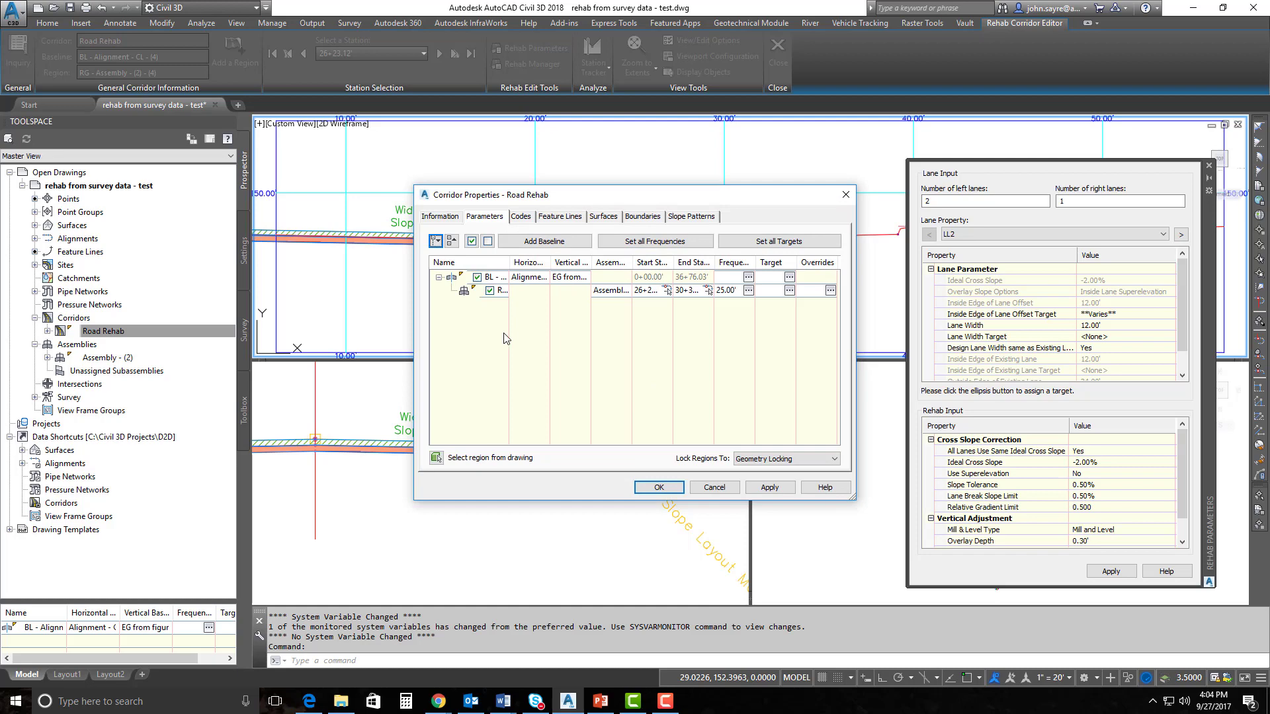
pyautogui.click(780, 242)
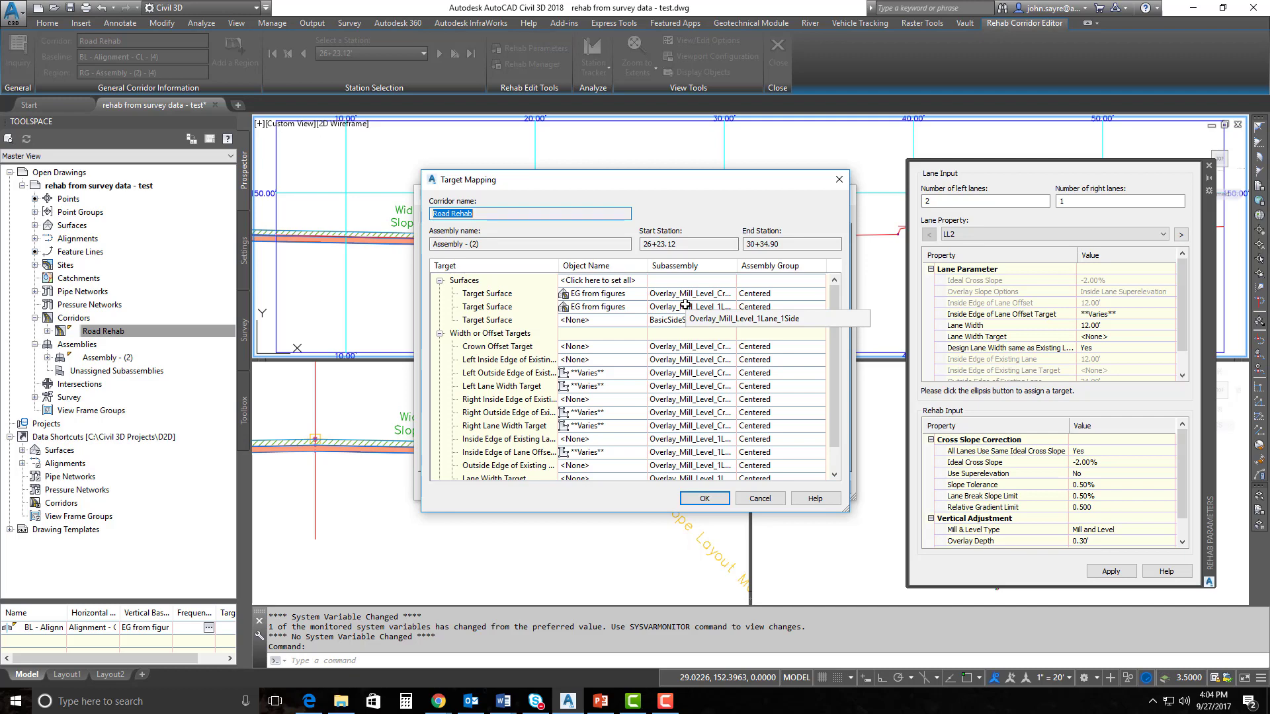
pyautogui.click(590, 323)
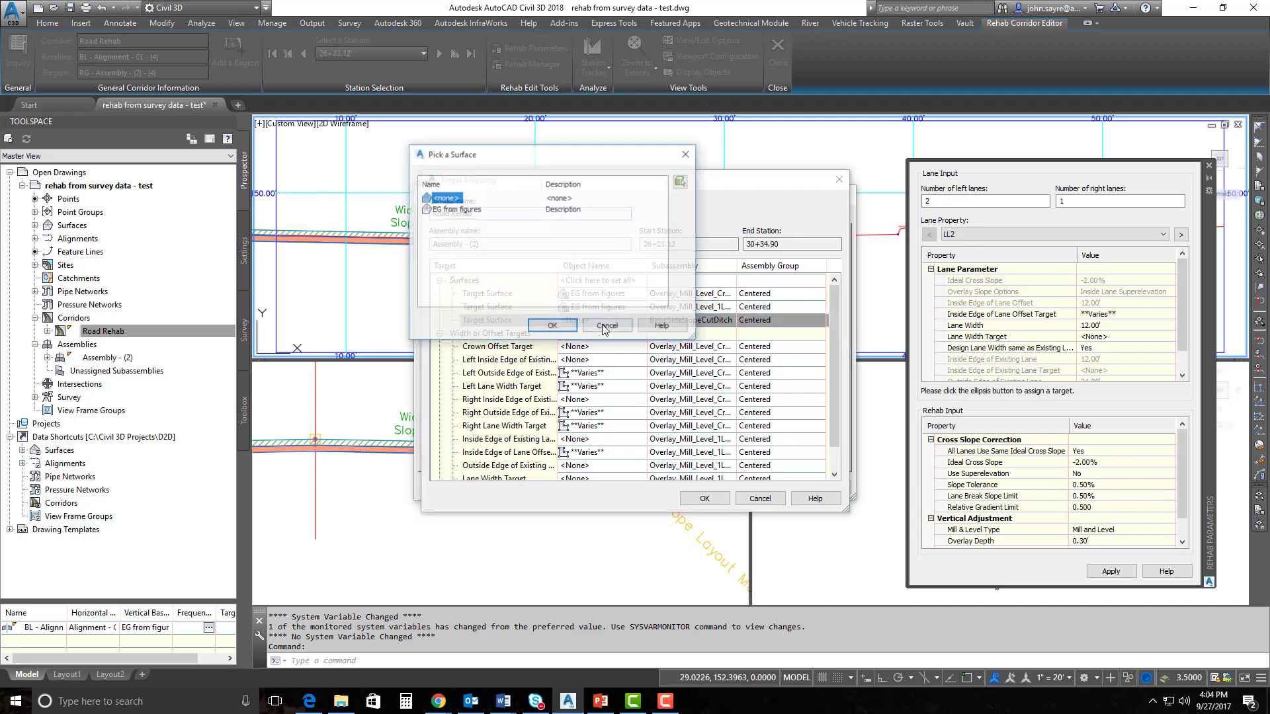
pyautogui.click(461, 209)
pyautogui.click(551, 327)
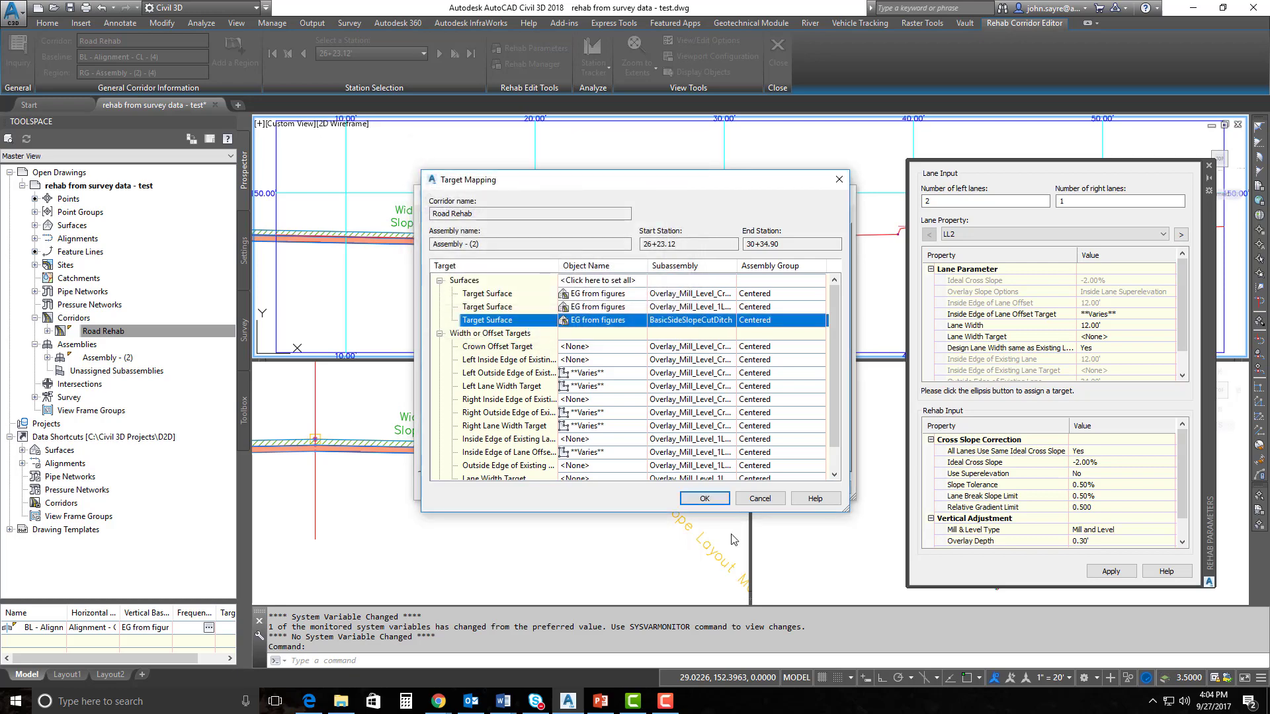
pyautogui.click(704, 498)
pyautogui.click(660, 487)
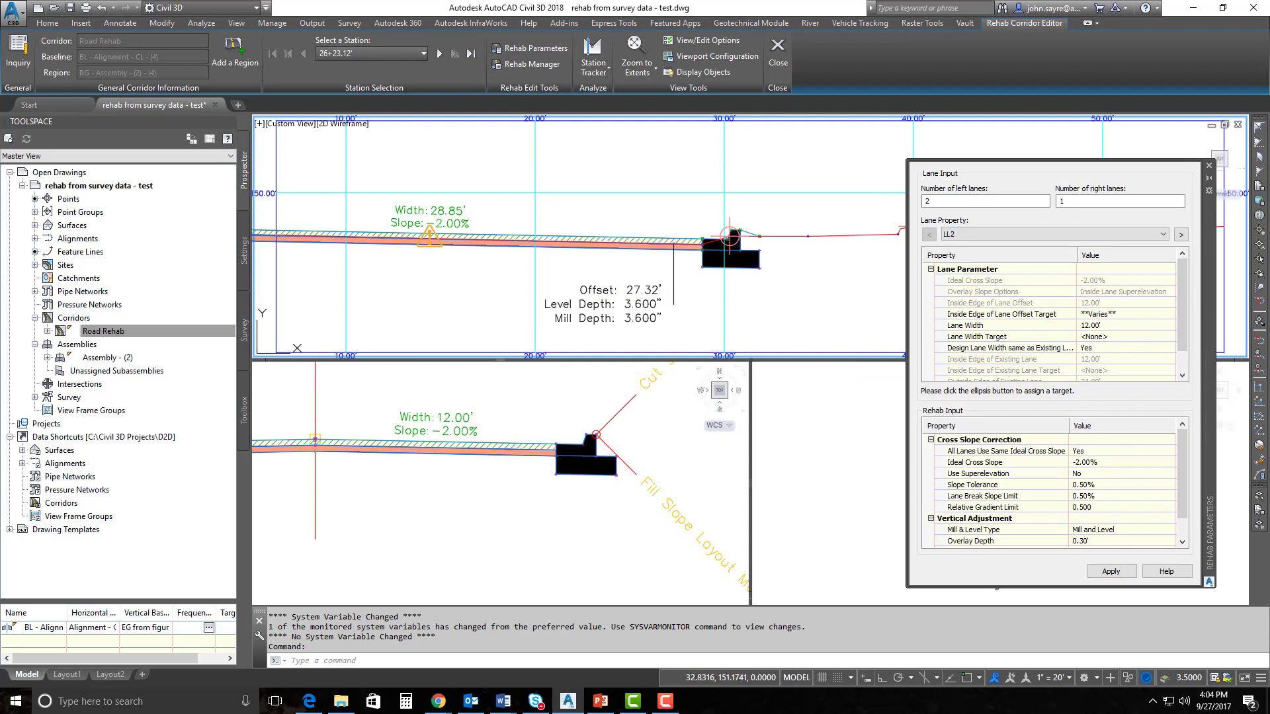
# Step: Examine the side slope behind the right curb in the section view and the corridor in plan around station 30+00
pyautogui.click(811, 327)
pyautogui.click(772, 254)
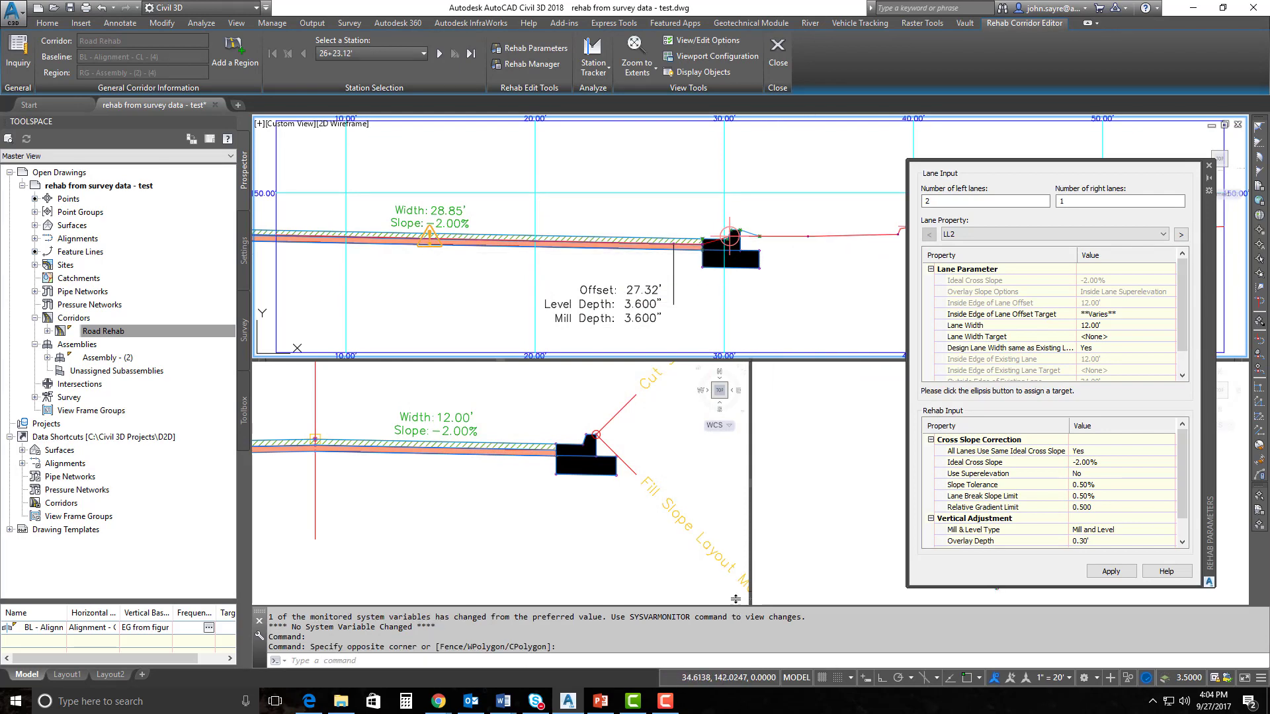
pyautogui.click(696, 481)
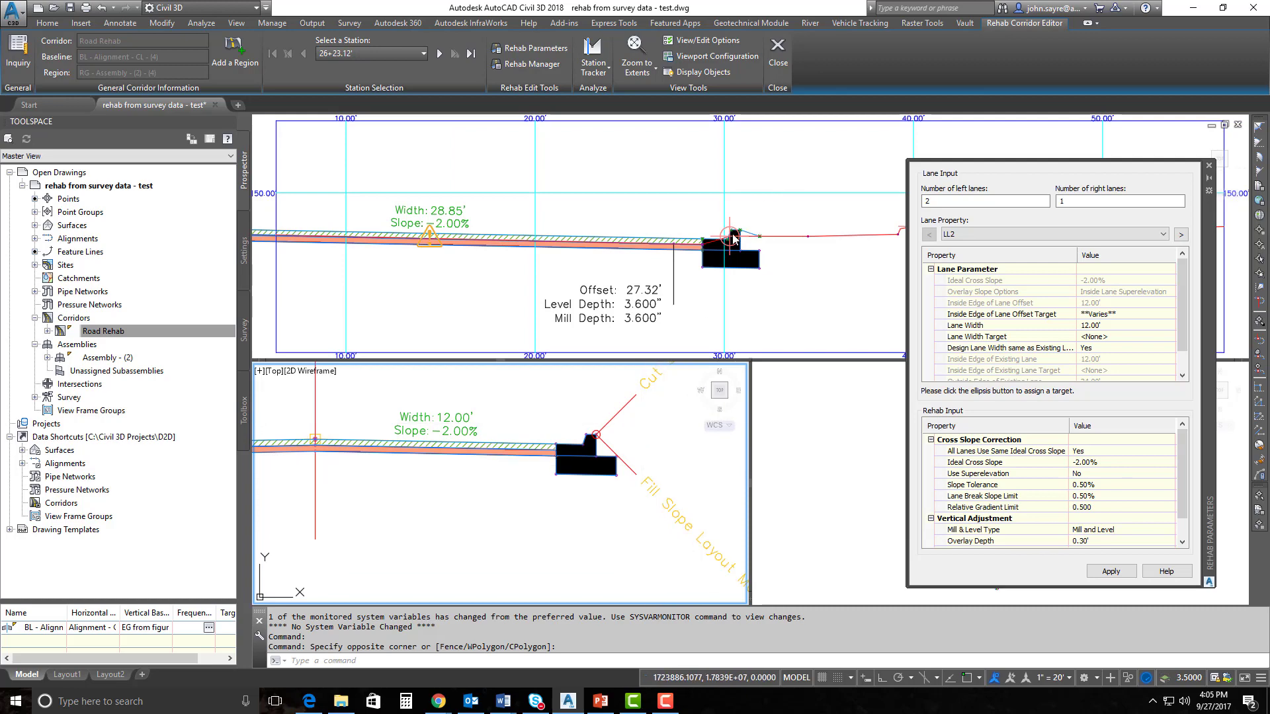
pyautogui.click(754, 241)
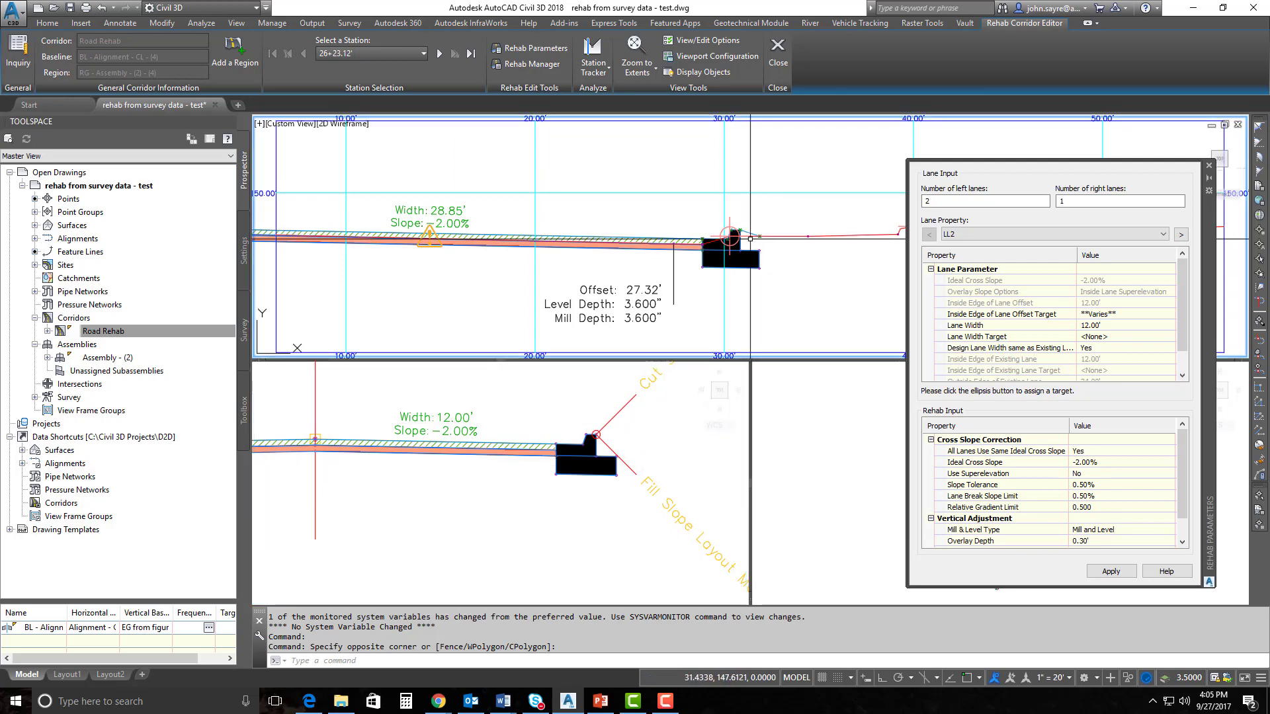
pyautogui.scroll(2, 748, 240)
pyautogui.scroll(2, 748, 241)
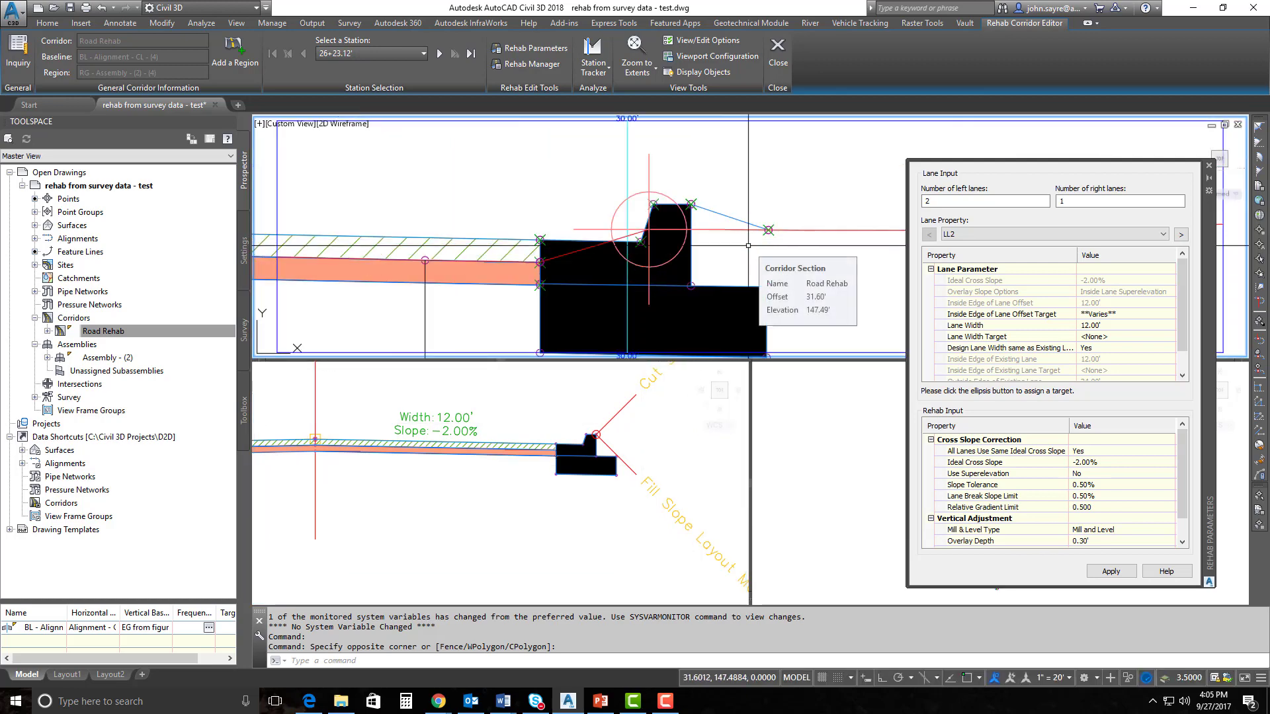
pyautogui.scroll(-5, 748, 245)
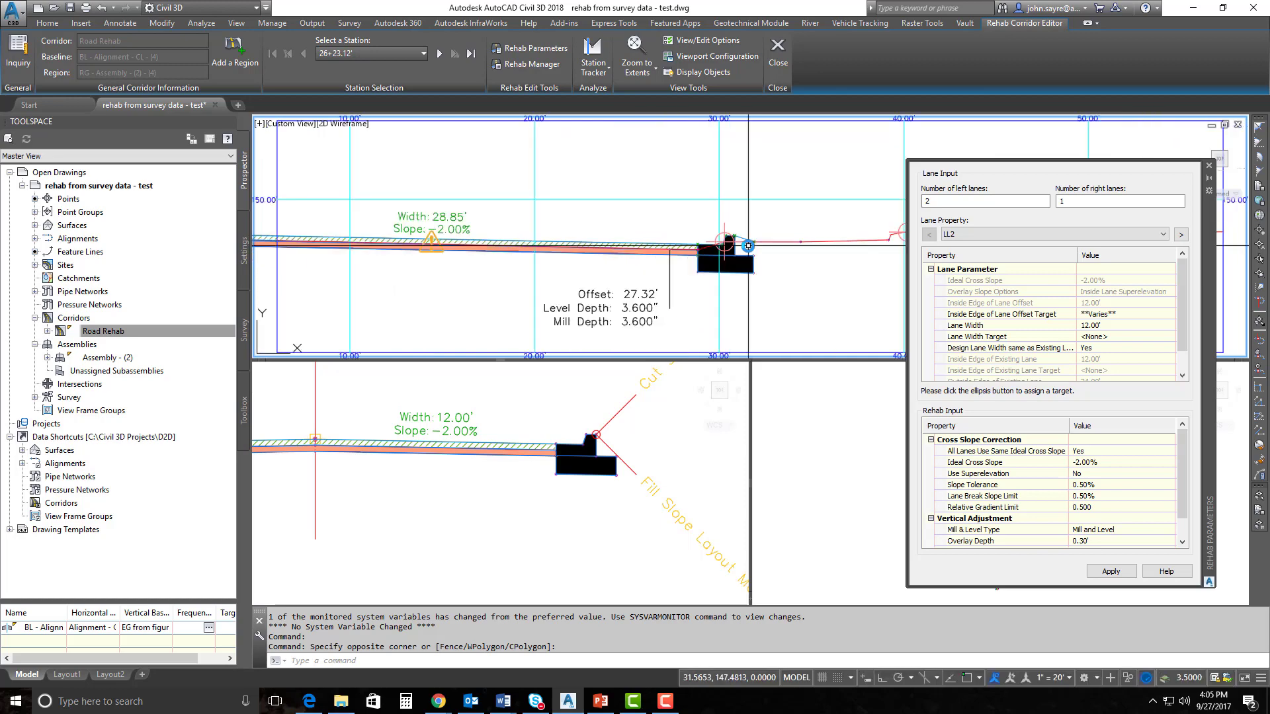
pyautogui.click(779, 505)
pyautogui.click(513, 492)
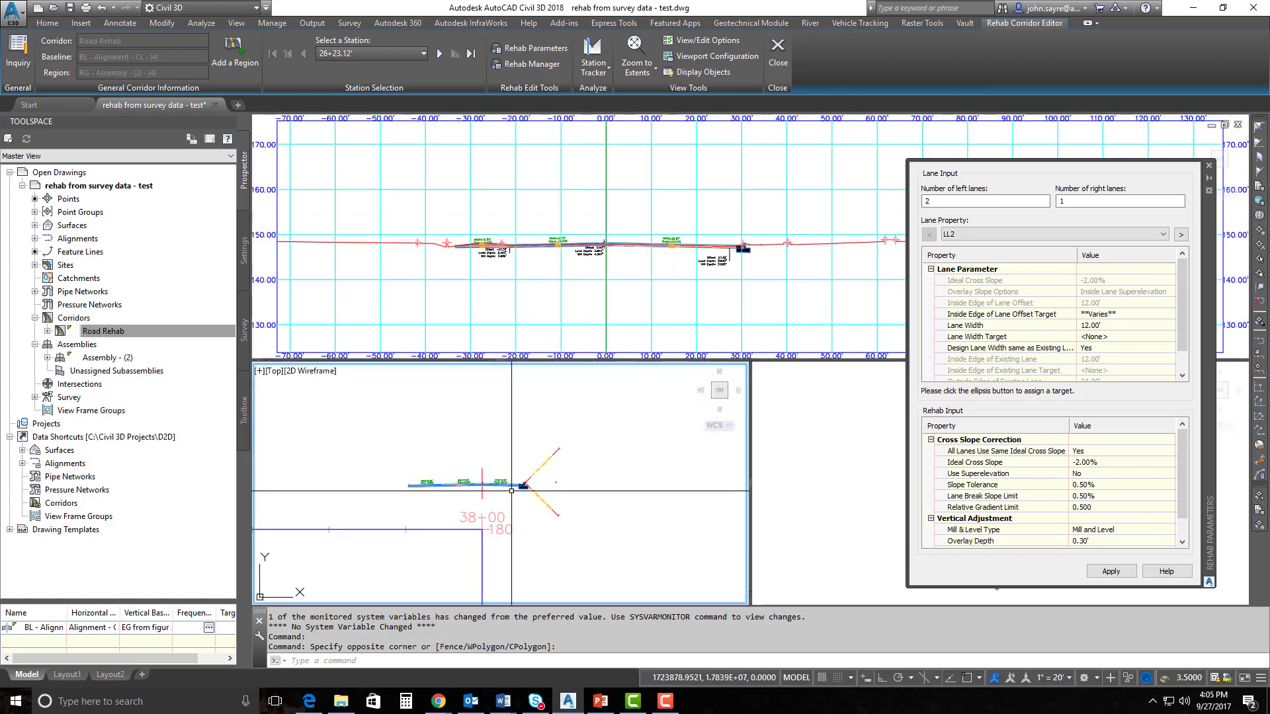
pyautogui.scroll(-6, 572, 468)
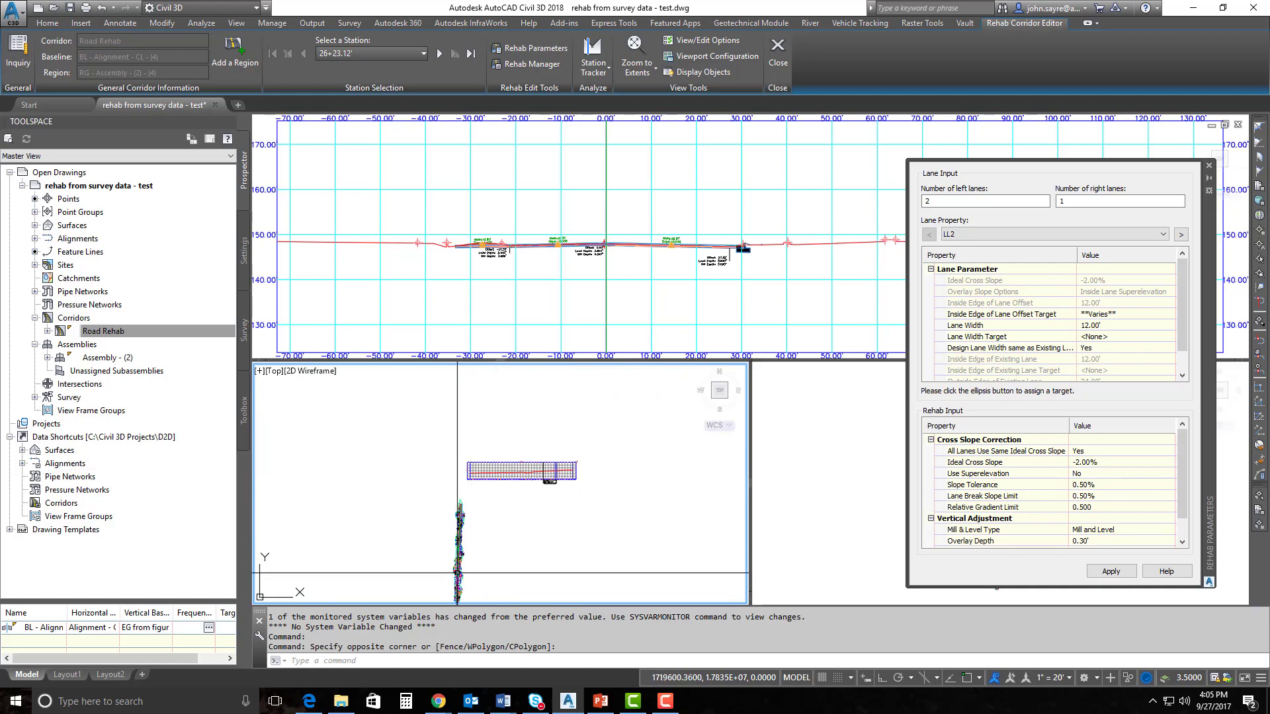
pyautogui.scroll(6, 462, 575)
pyautogui.scroll(5, 462, 574)
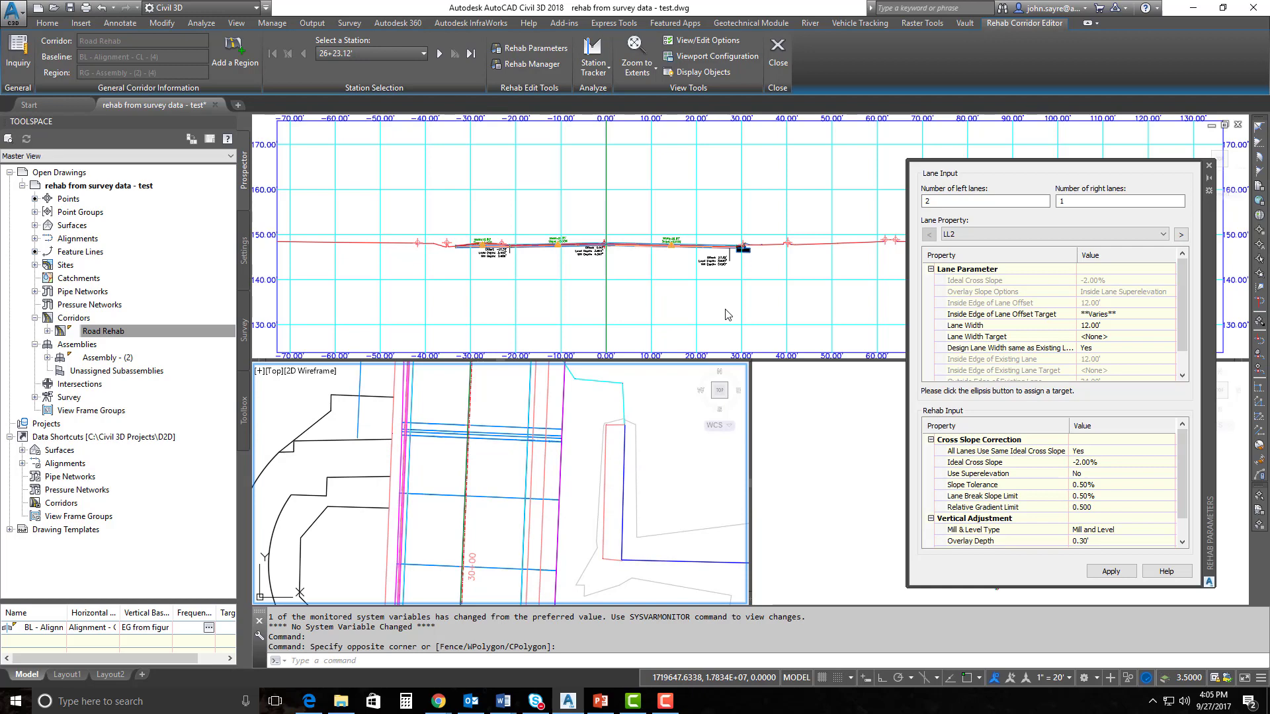
# Step: Close the Rehab Parameters palette and open the Rehab Manager with its cross slope correction report
pyautogui.click(1208, 166)
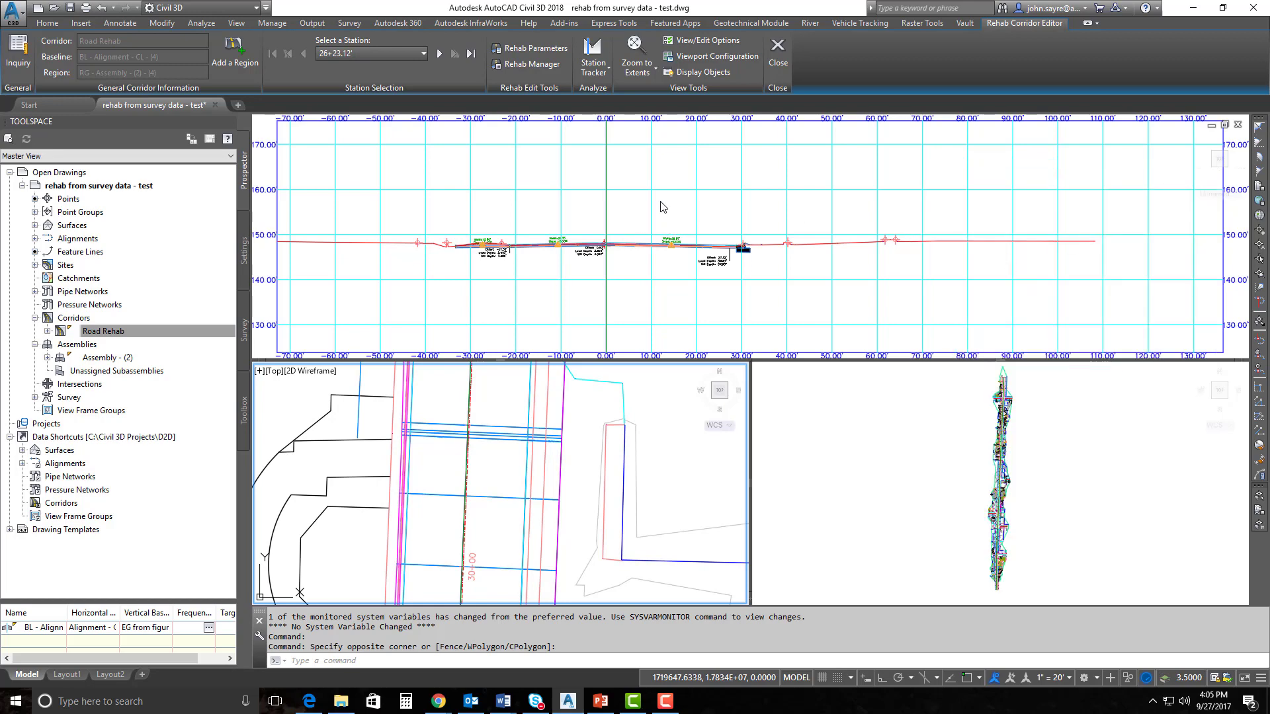
pyautogui.click(542, 49)
pyautogui.moveTo(1167, 126); pyautogui.dragTo(835, 150)
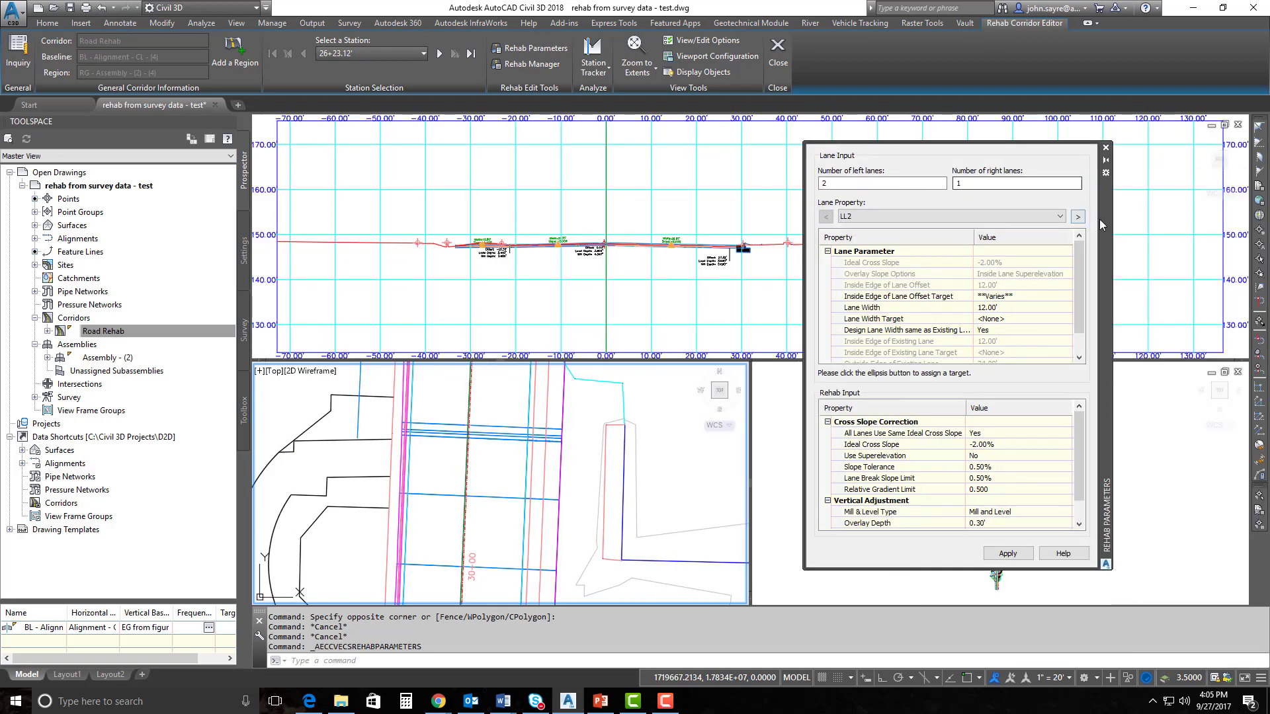
pyautogui.click(1105, 147)
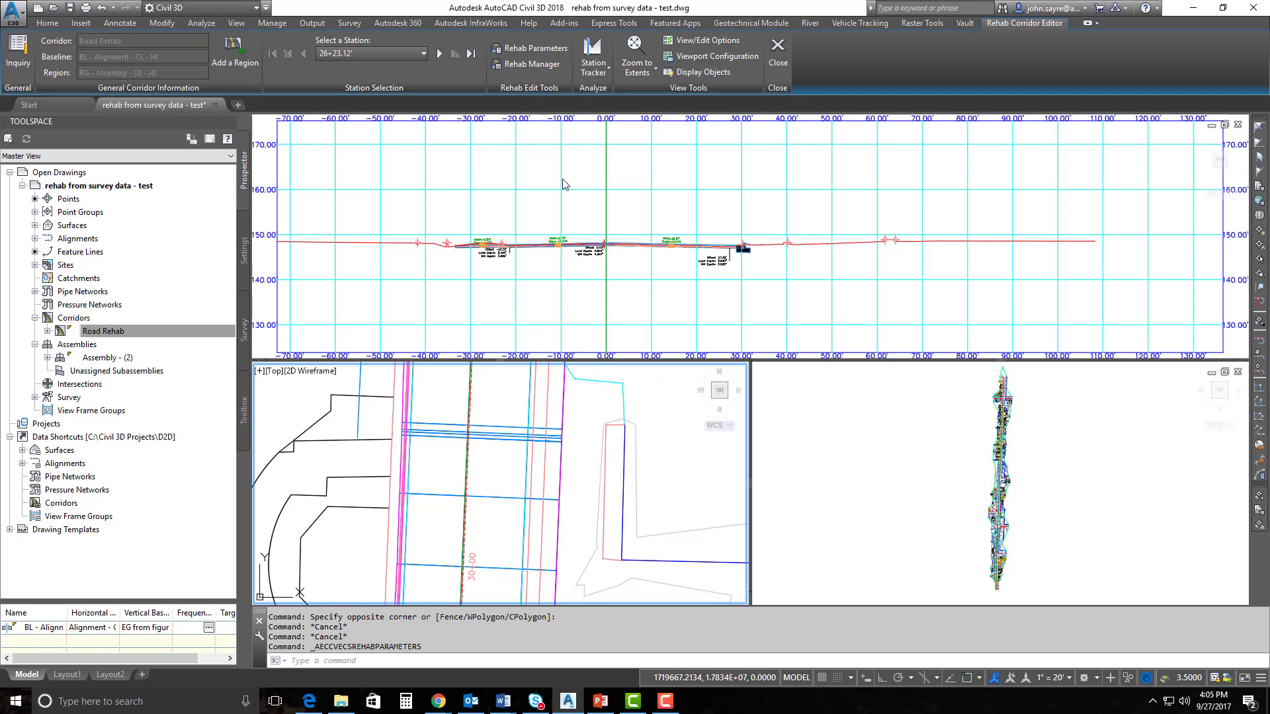
pyautogui.click(538, 66)
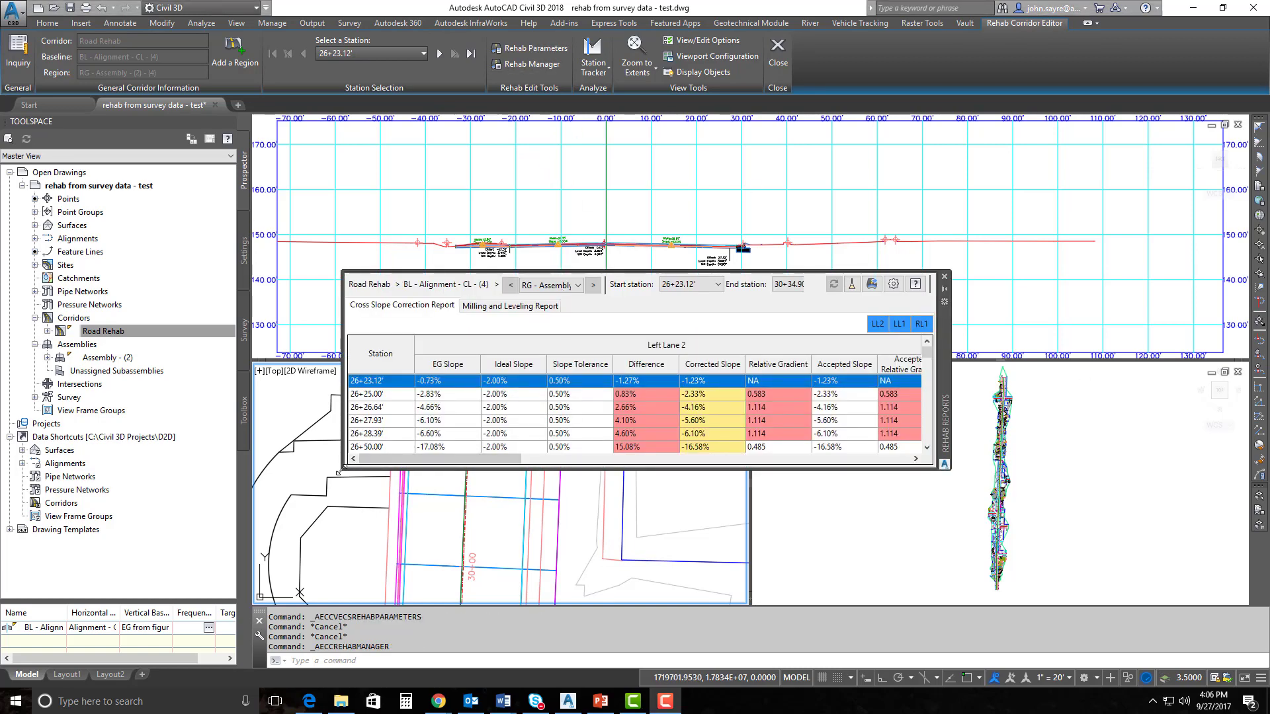
# Step: Widen and reposition the Rehab Reports palette, and hide lanes LL1 and RL1 from the Cross Slope Correction Report
pyautogui.moveTo(343, 467); pyautogui.dragTo(101, 467)
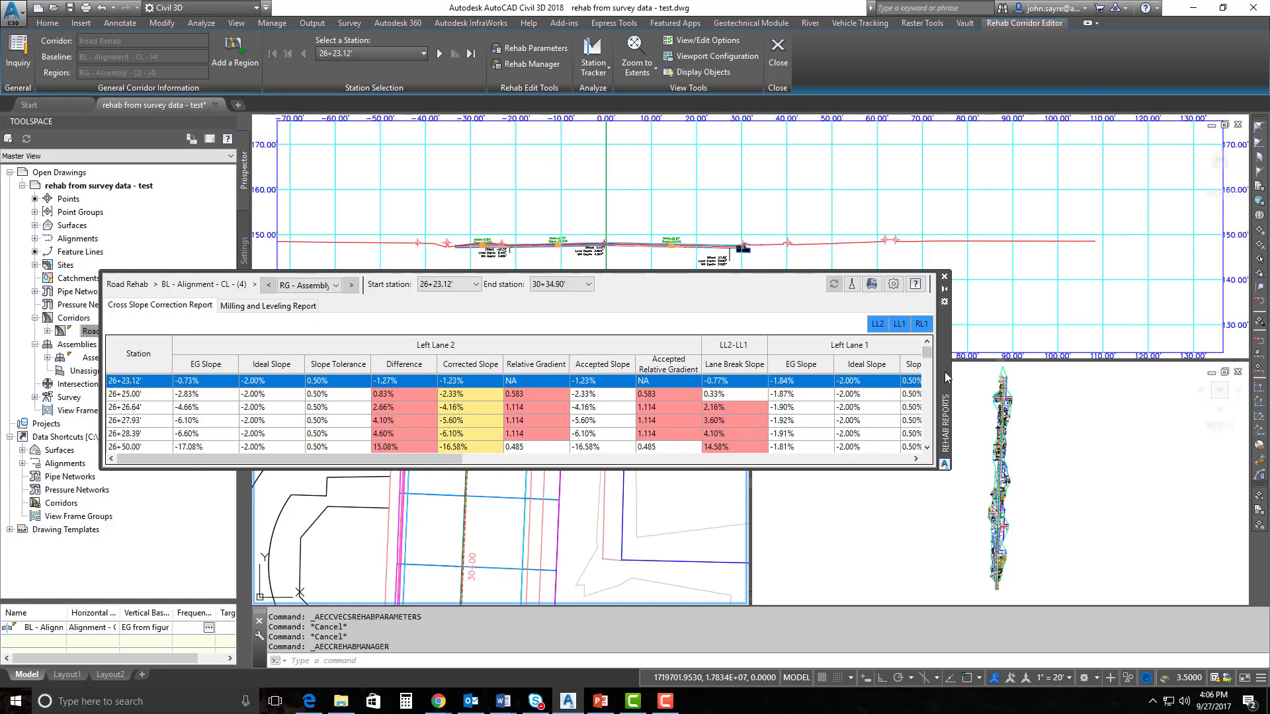
pyautogui.moveTo(944, 377); pyautogui.dragTo(1132, 347)
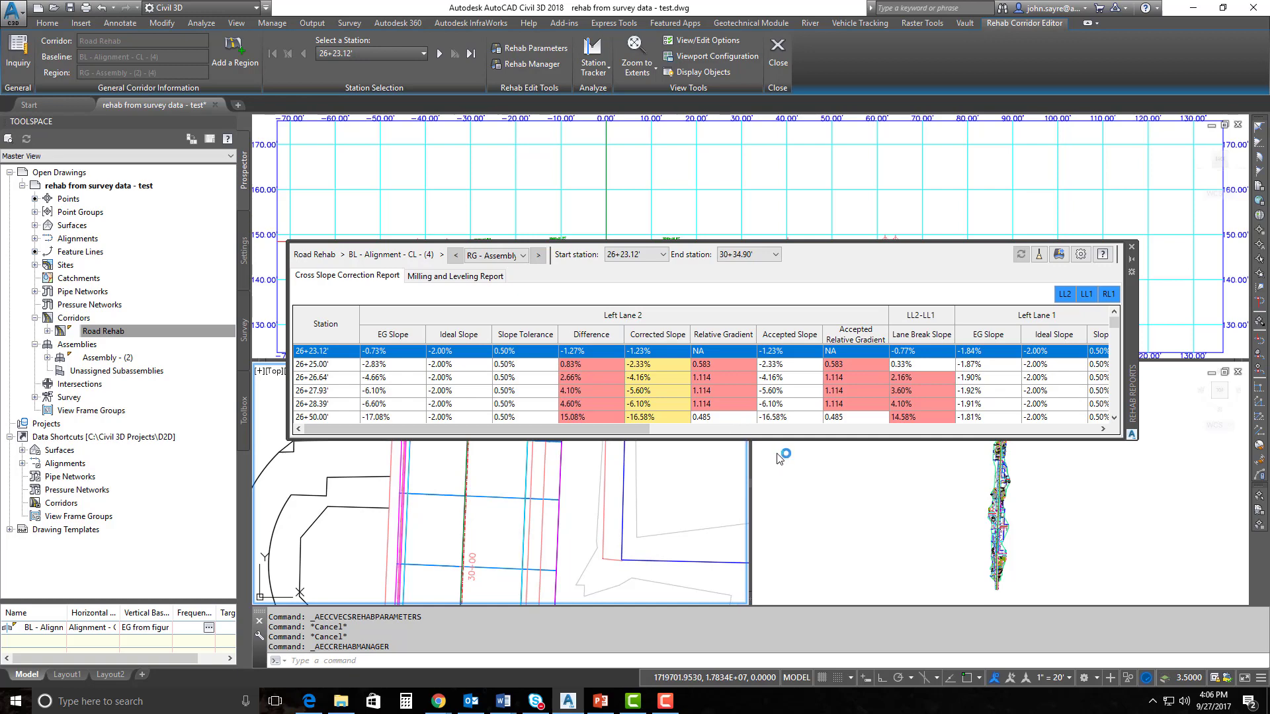
pyautogui.click(1085, 294)
pyautogui.click(1108, 295)
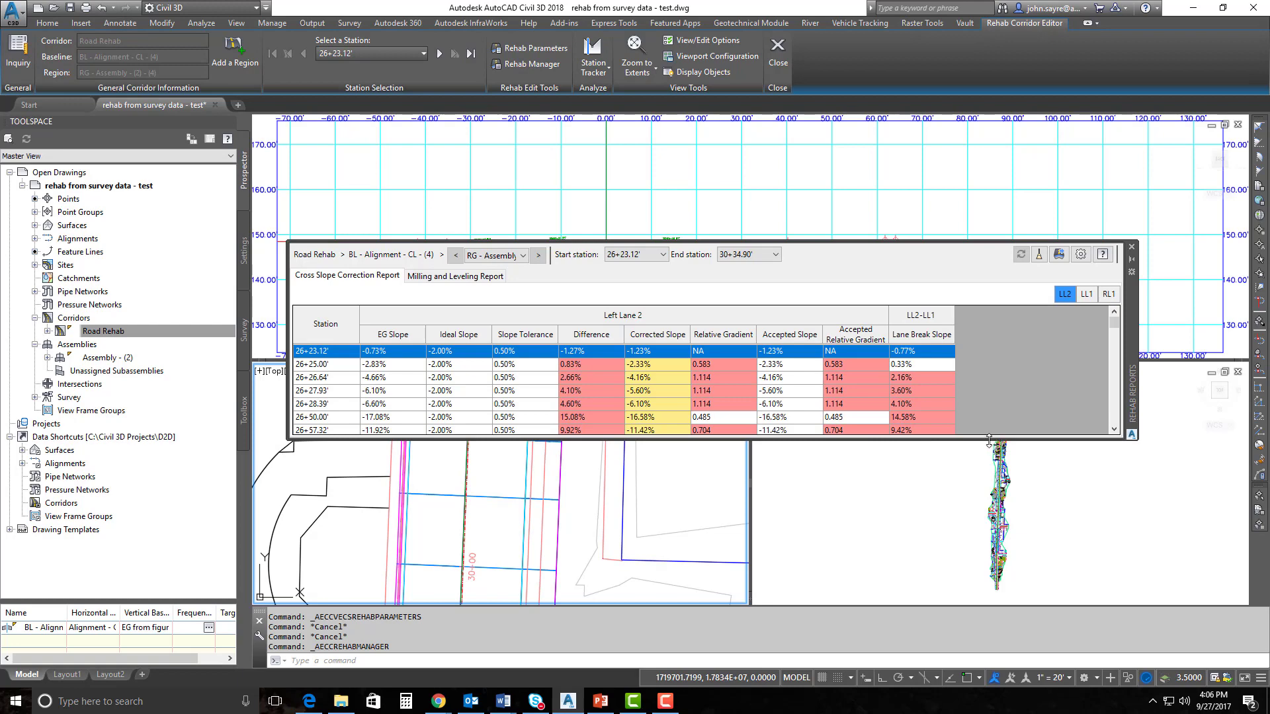
# Step: Make the Rehab Reports palette taller to list more stations and place it below the section drawing
pyautogui.moveTo(993, 439); pyautogui.dragTo(992, 609)
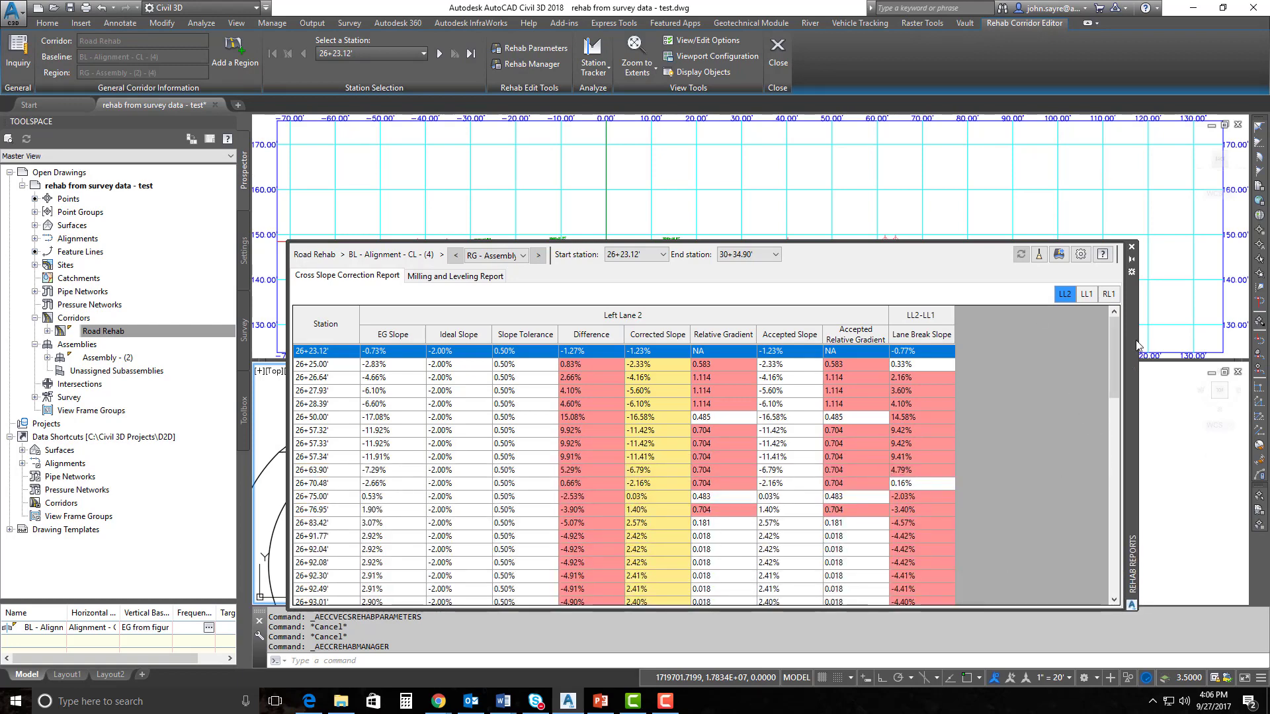
pyautogui.moveTo(1136, 340); pyautogui.dragTo(1110, 252)
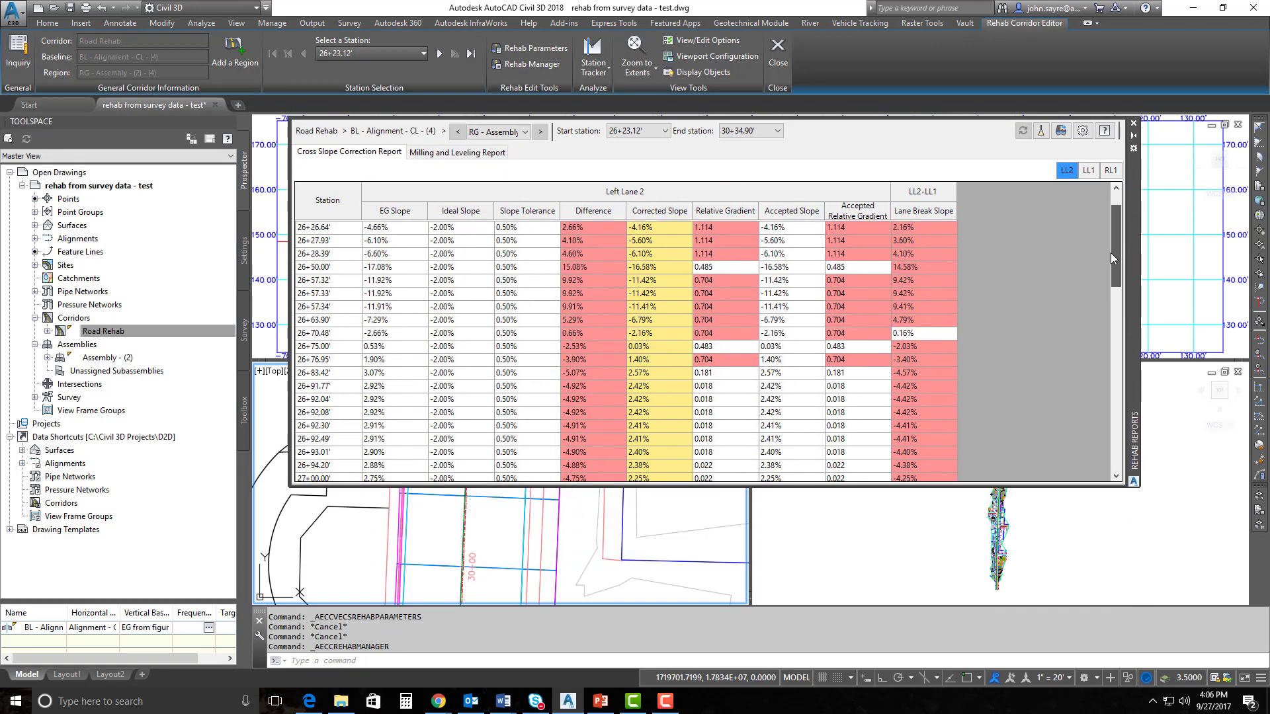
pyautogui.moveTo(1132, 303); pyautogui.dragTo(1119, 461)
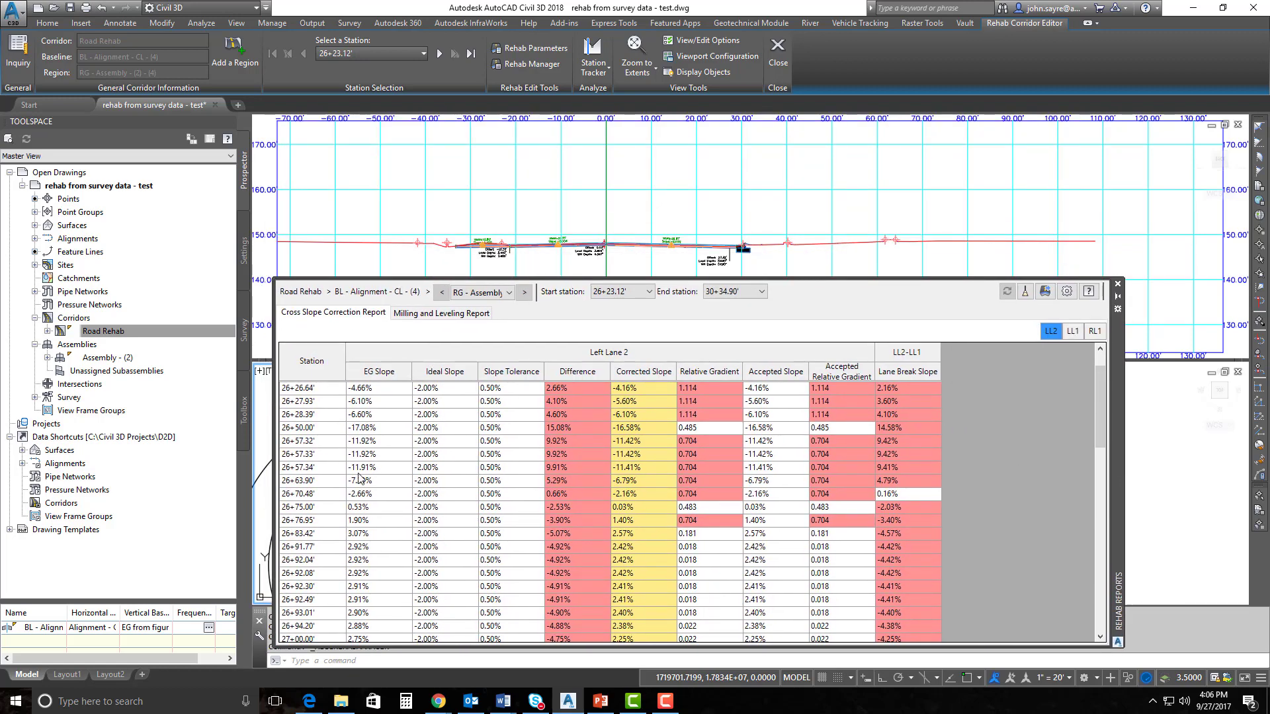
# Step: Examine the corridor sections at stations 26+57.32' and 28+25.05' from the Left Lane 2 cross slope rows
pyautogui.click(293, 441)
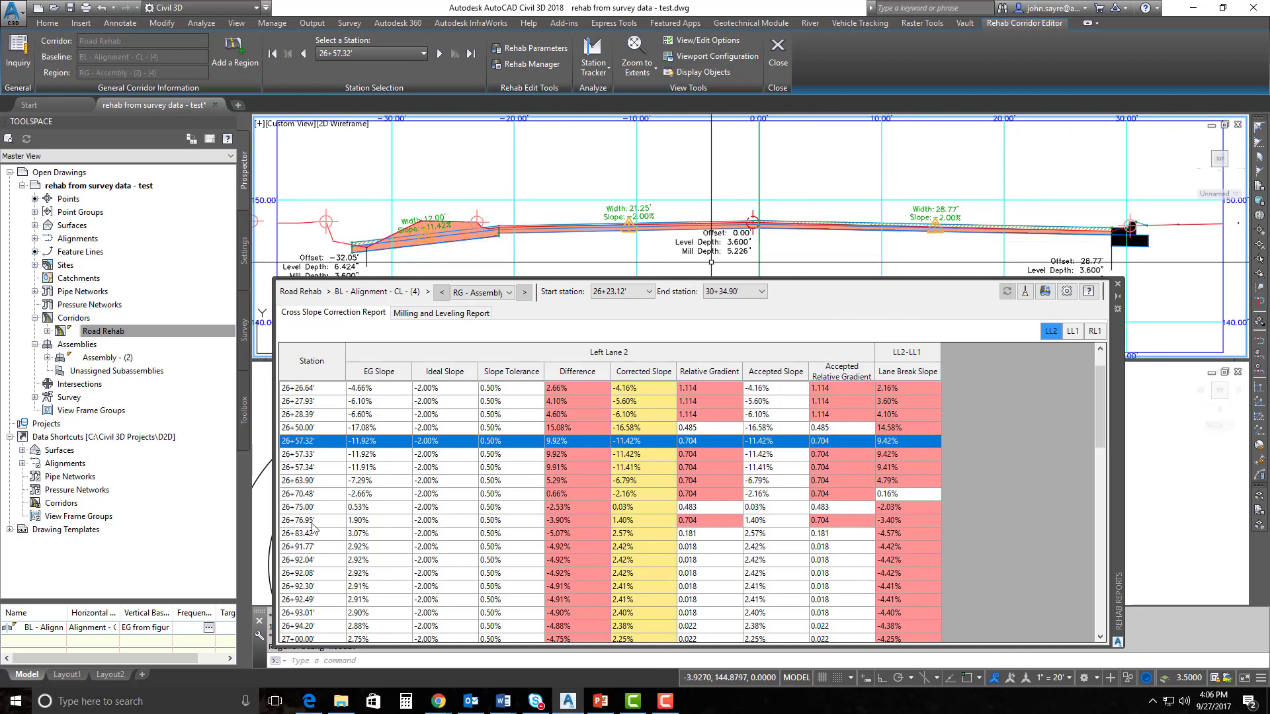
pyautogui.scroll(-3, 335, 541)
pyautogui.scroll(-5, 335, 541)
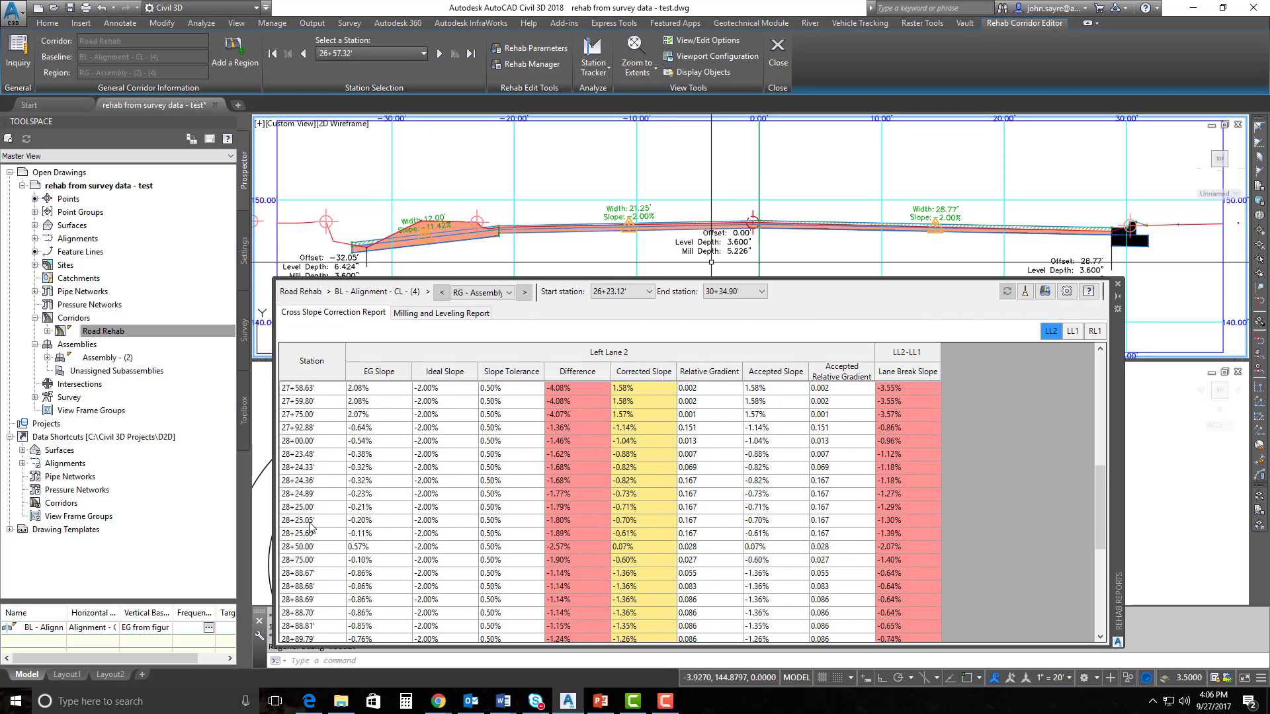
pyautogui.click(308, 526)
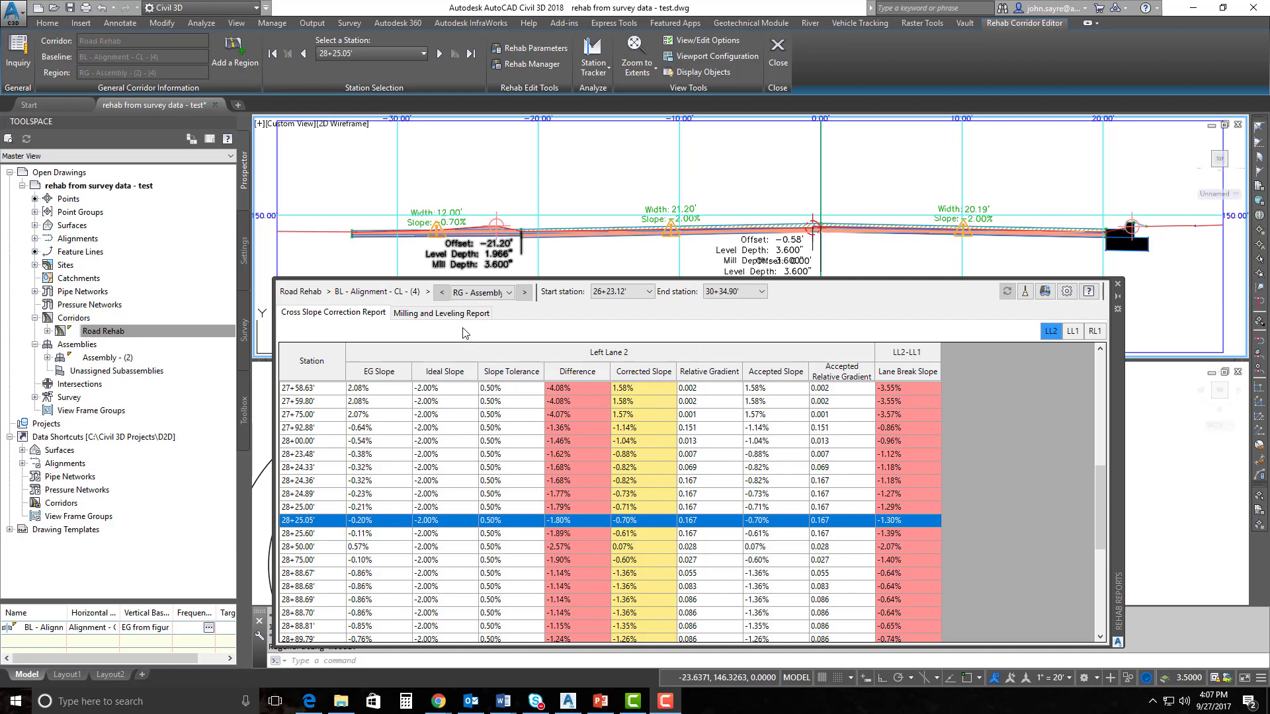
# Step: Show the Milling and Leveling Report and set its incremental offset to 10'
pyautogui.click(442, 315)
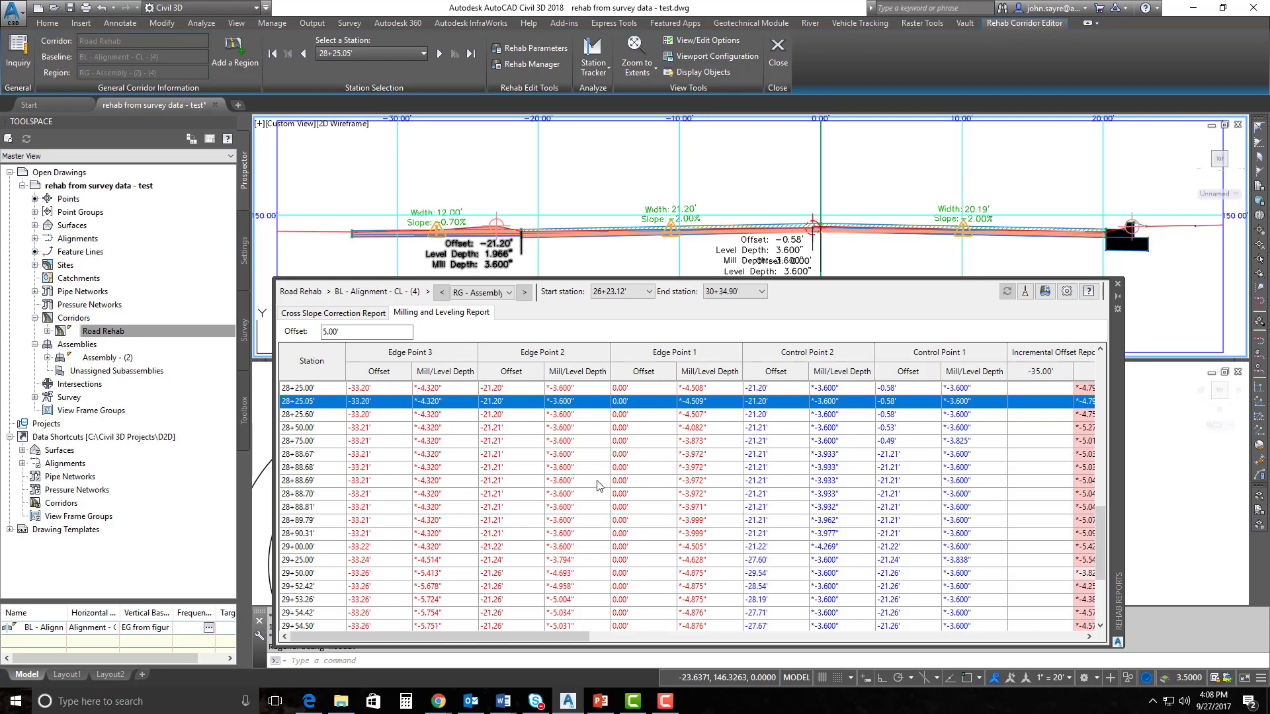
pyautogui.click(332, 330)
pyautogui.moveTo(340, 332); pyautogui.dragTo(314, 336)
pyautogui.write('10')
pyautogui.press('Return')
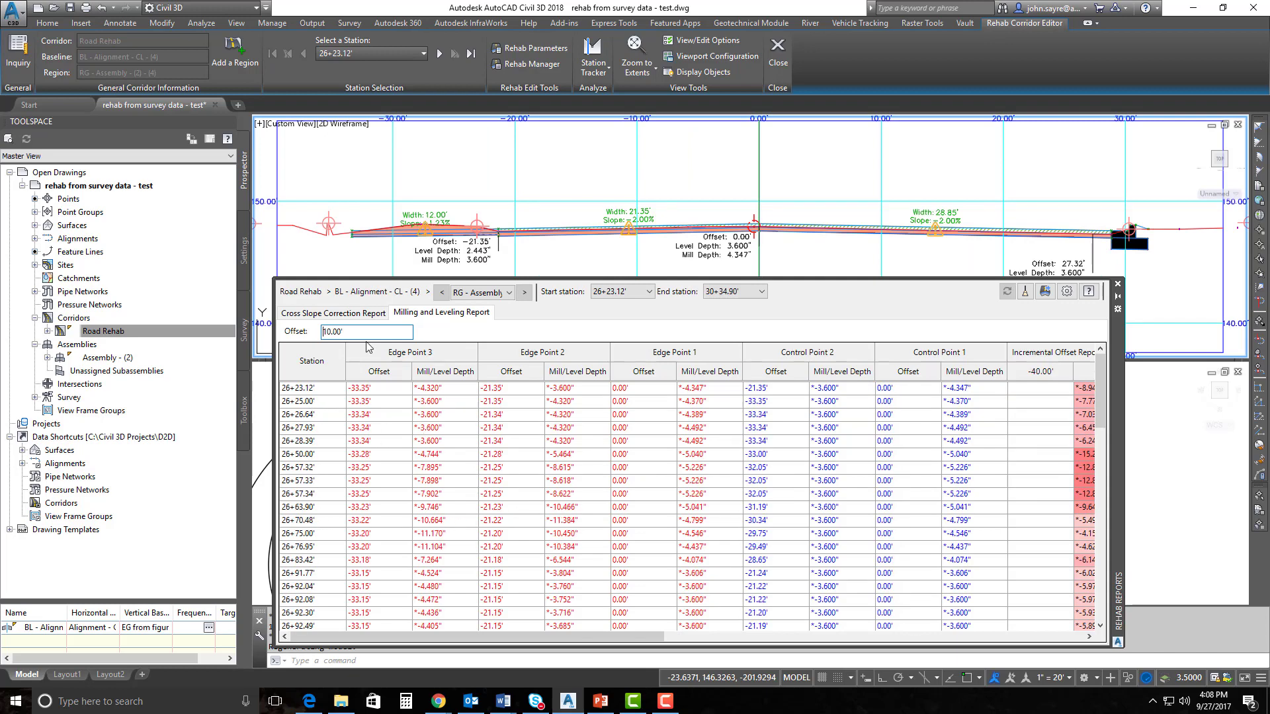
# Step: Set the Milling and Leveling Report's incremental offset back to 5'
pyautogui.doubleClick(347, 332)
pyautogui.write('5')
pyautogui.press('Return')
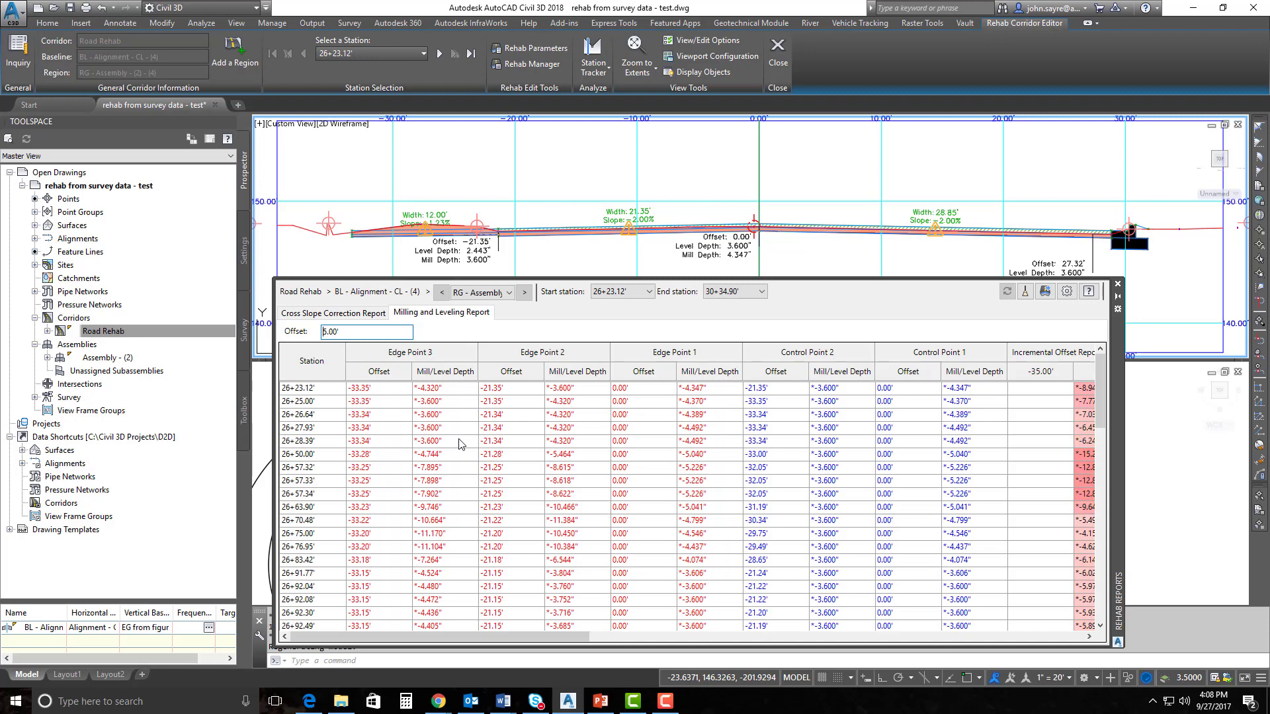
# Step: Export the rehab report as an XML report file named road rehab in the Road Rehab Workflow folder
pyautogui.click(1045, 291)
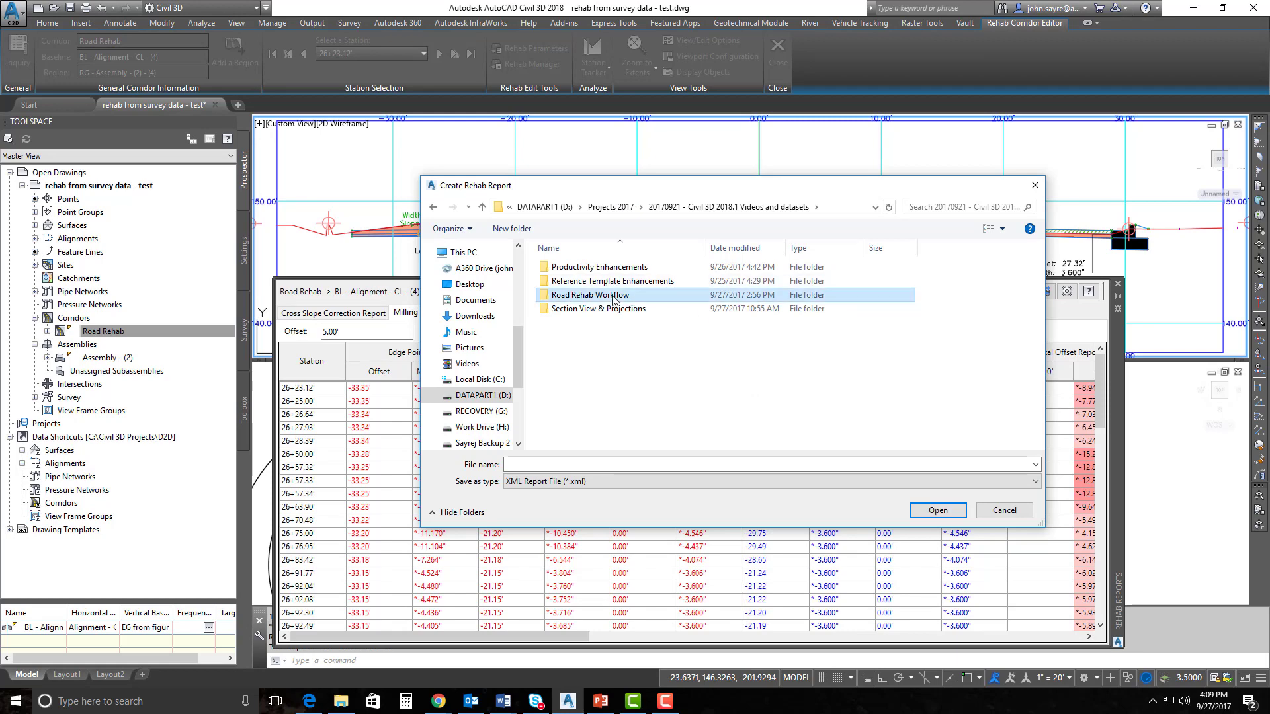
pyautogui.doubleClick(635, 295)
pyautogui.click(548, 461)
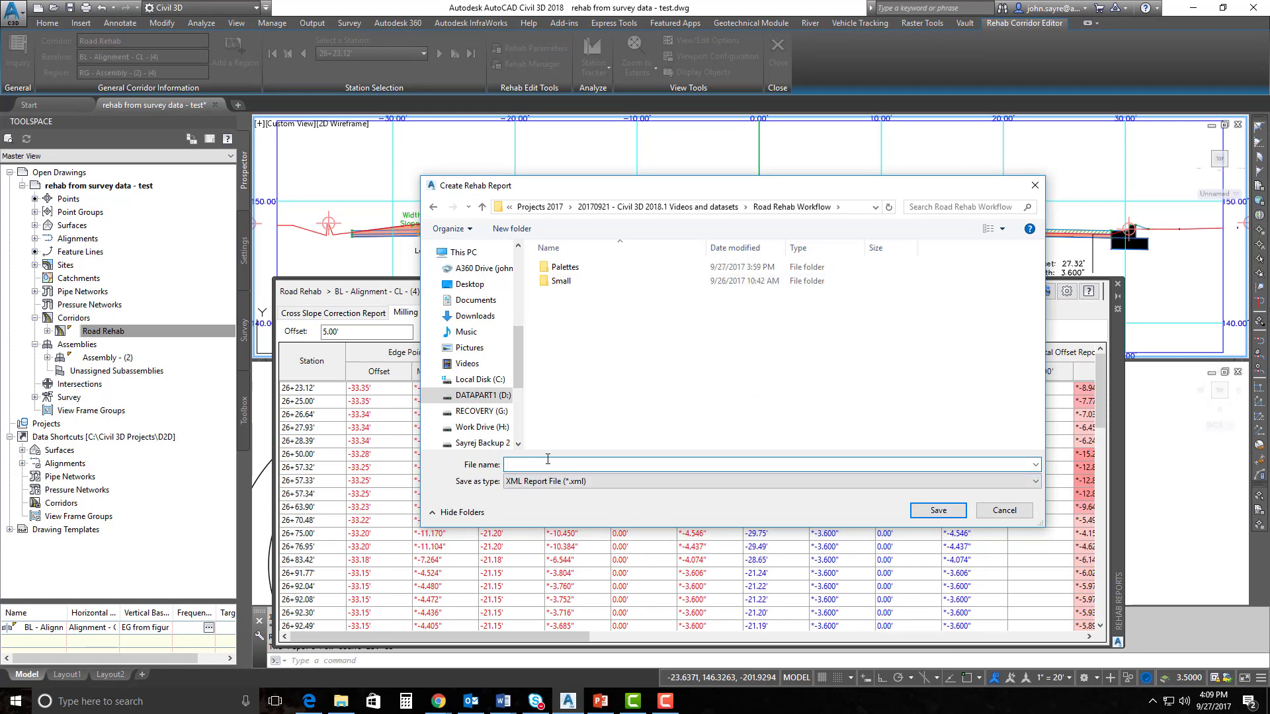
pyautogui.write('road rehab')
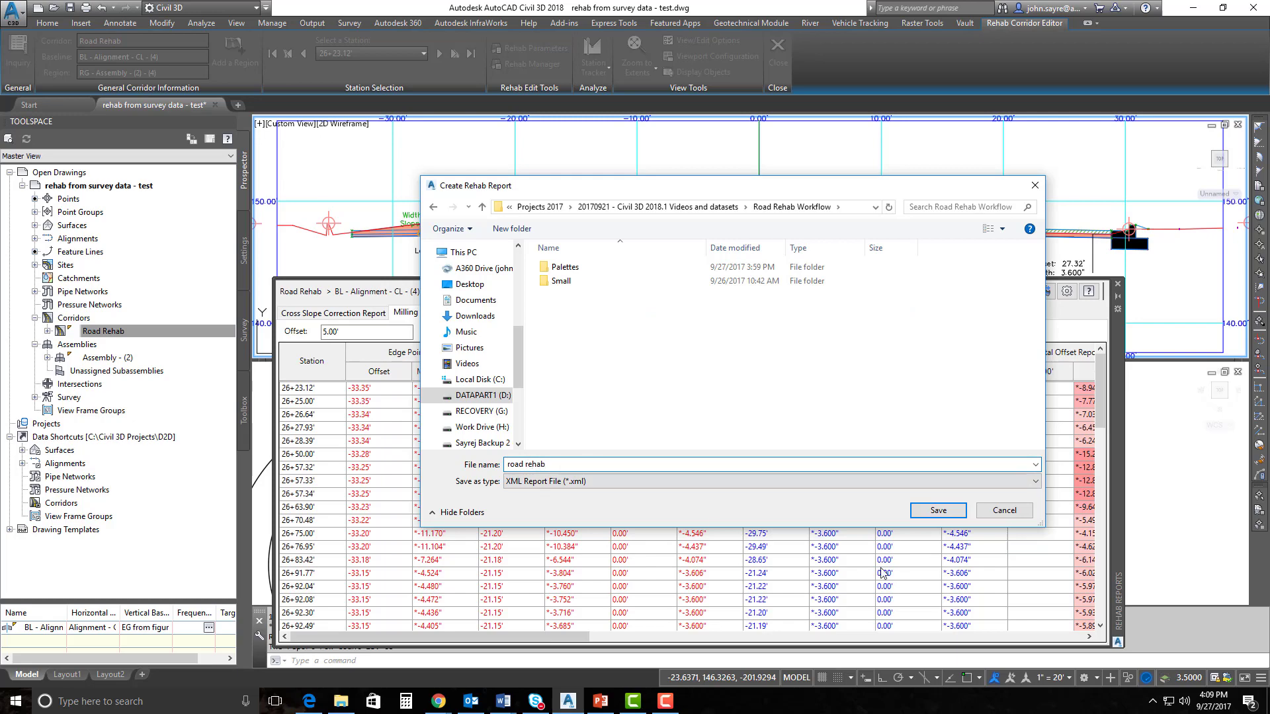
pyautogui.click(934, 512)
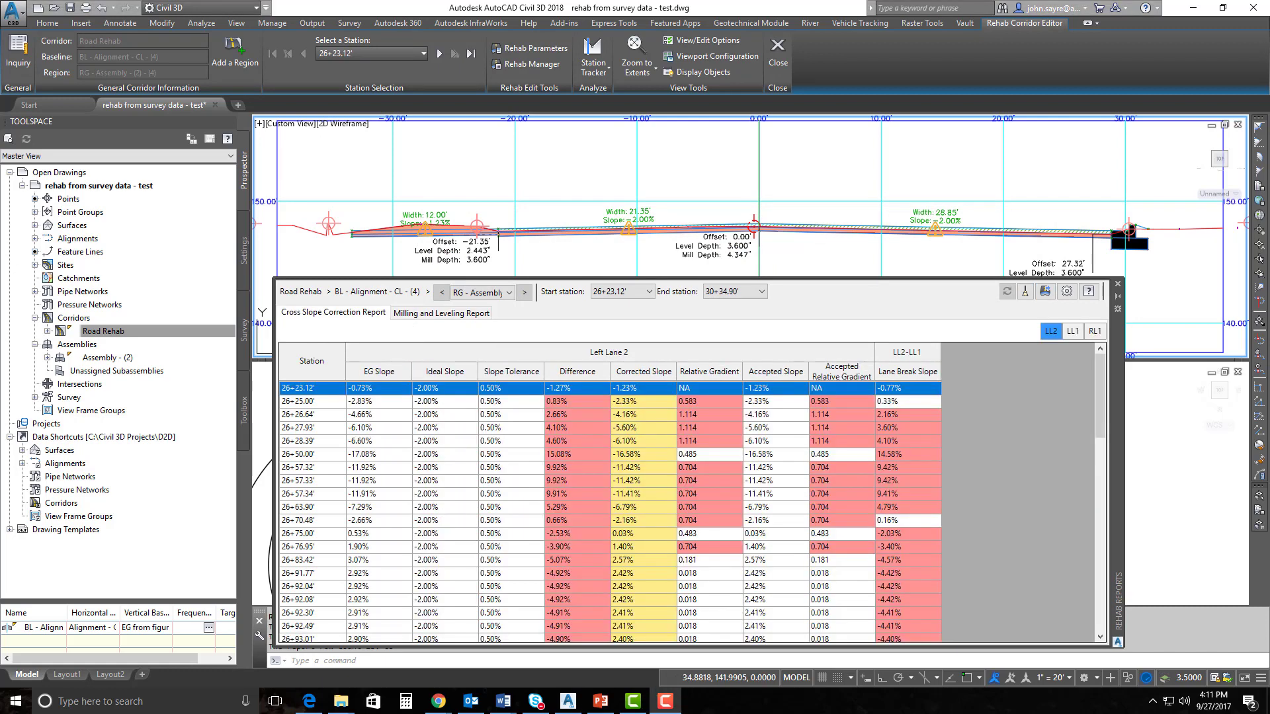
# Step: Open the road rehab XML report from the Road Rehab Workflow folder in Internet Explorer and close the browser's welcome page
pyautogui.moveTo(1269, 83); pyautogui.dragTo(874, 108)
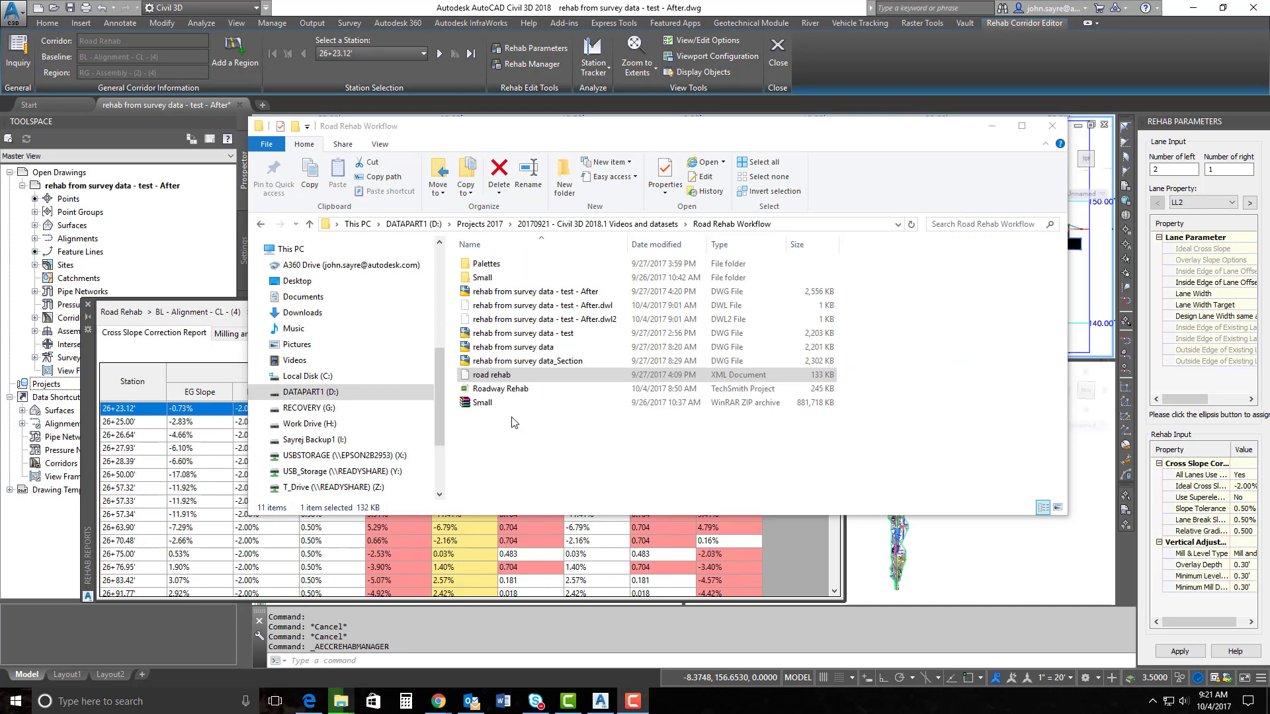
pyautogui.click(510, 375)
pyautogui.rightClick(523, 379)
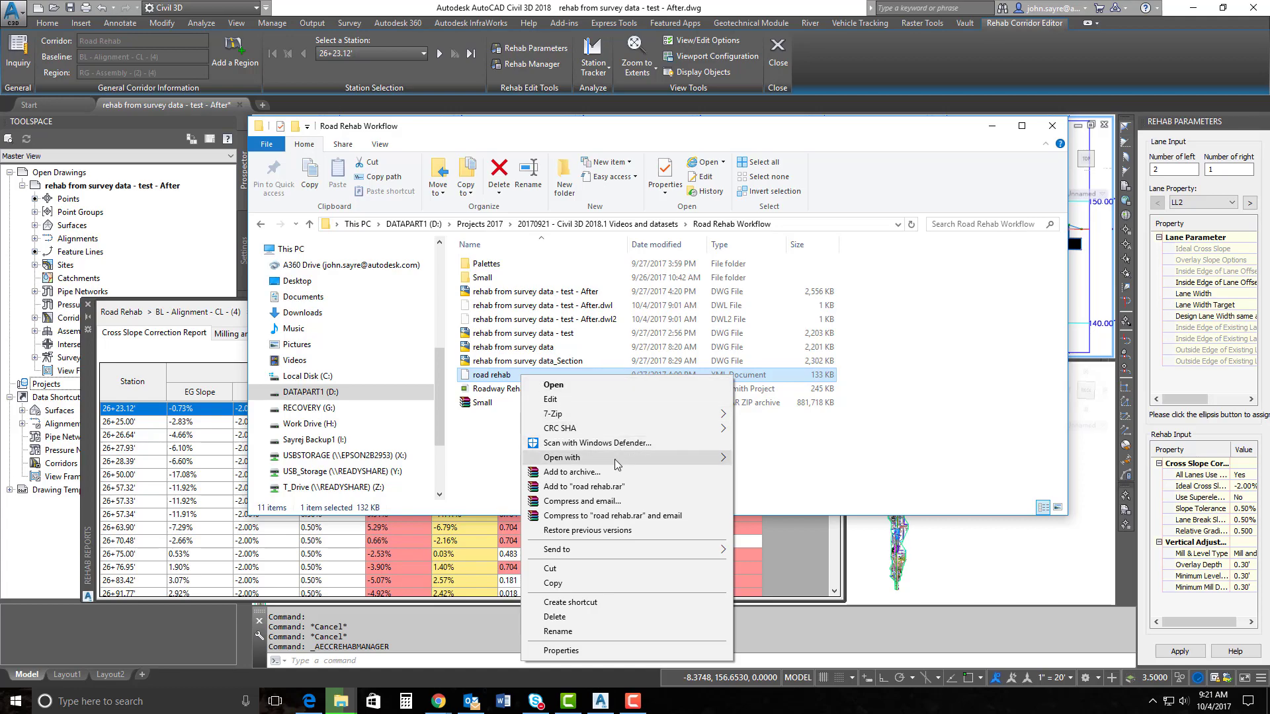
pyautogui.moveTo(614, 461)
pyautogui.click(777, 458)
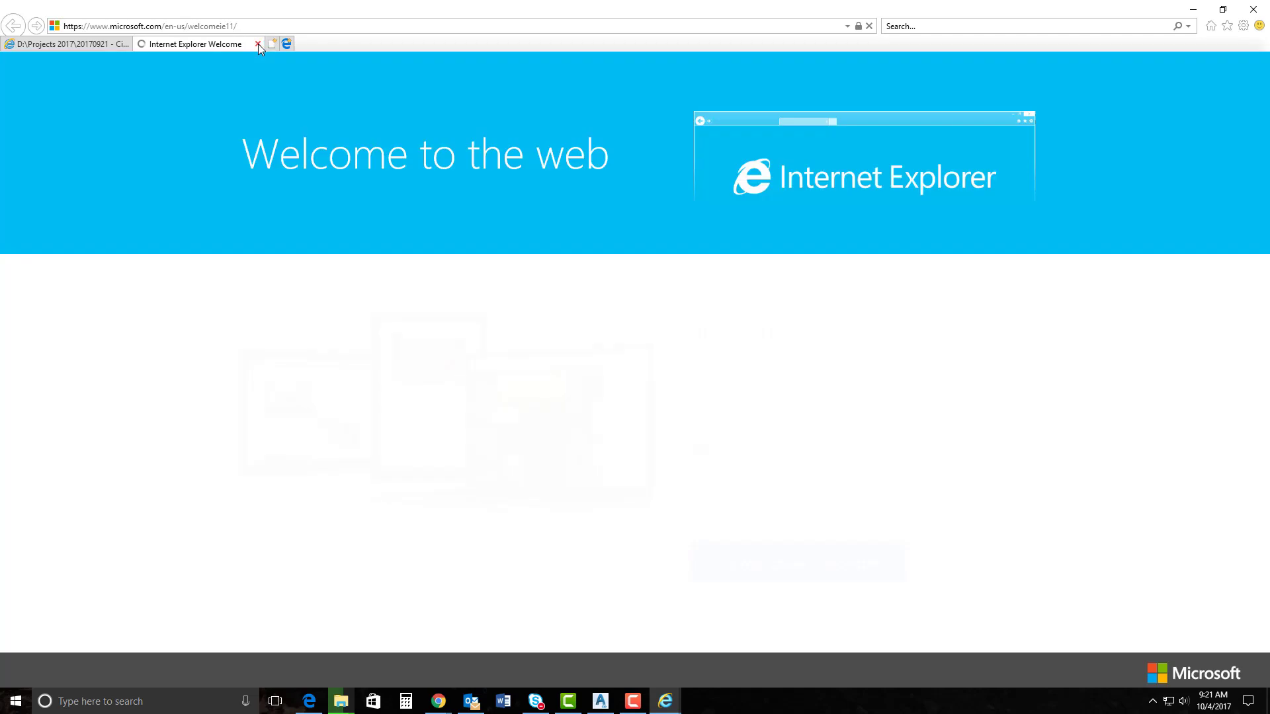
pyautogui.click(258, 44)
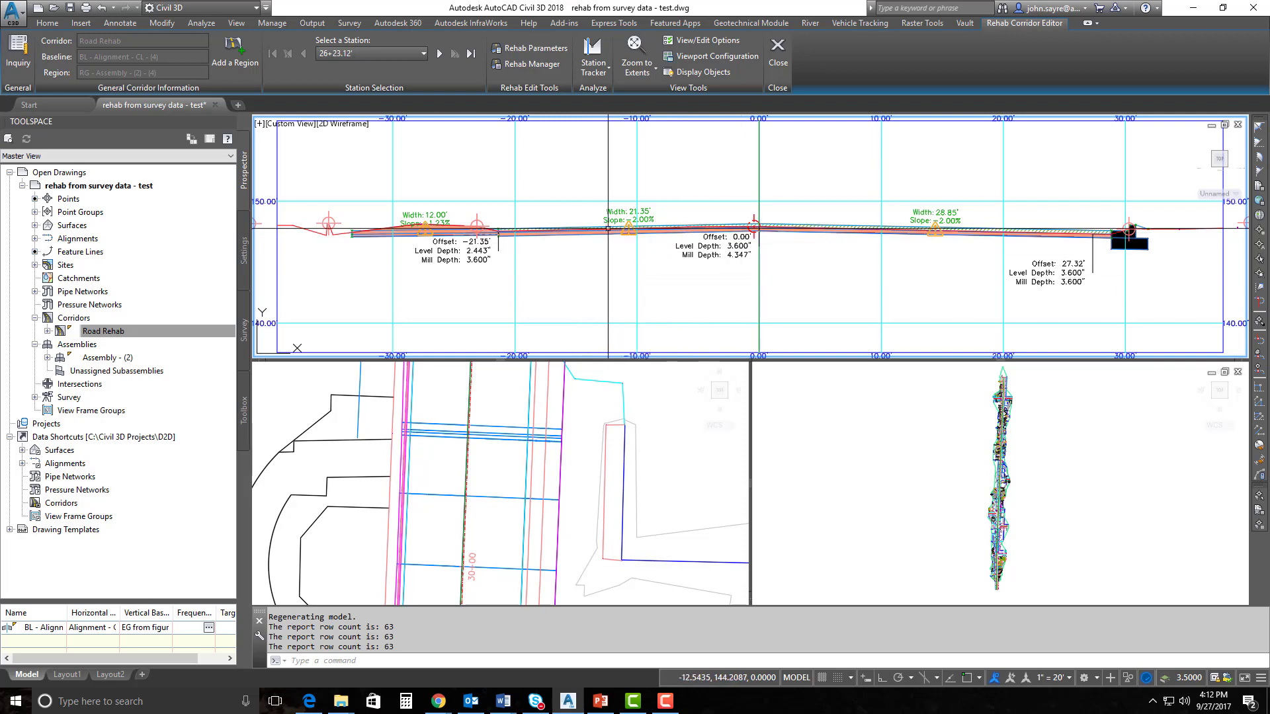
# Step: Close the Rehab Corridor Editor and review the profile view, the assembly beside it and the corridor in plan
pyautogui.click(777, 51)
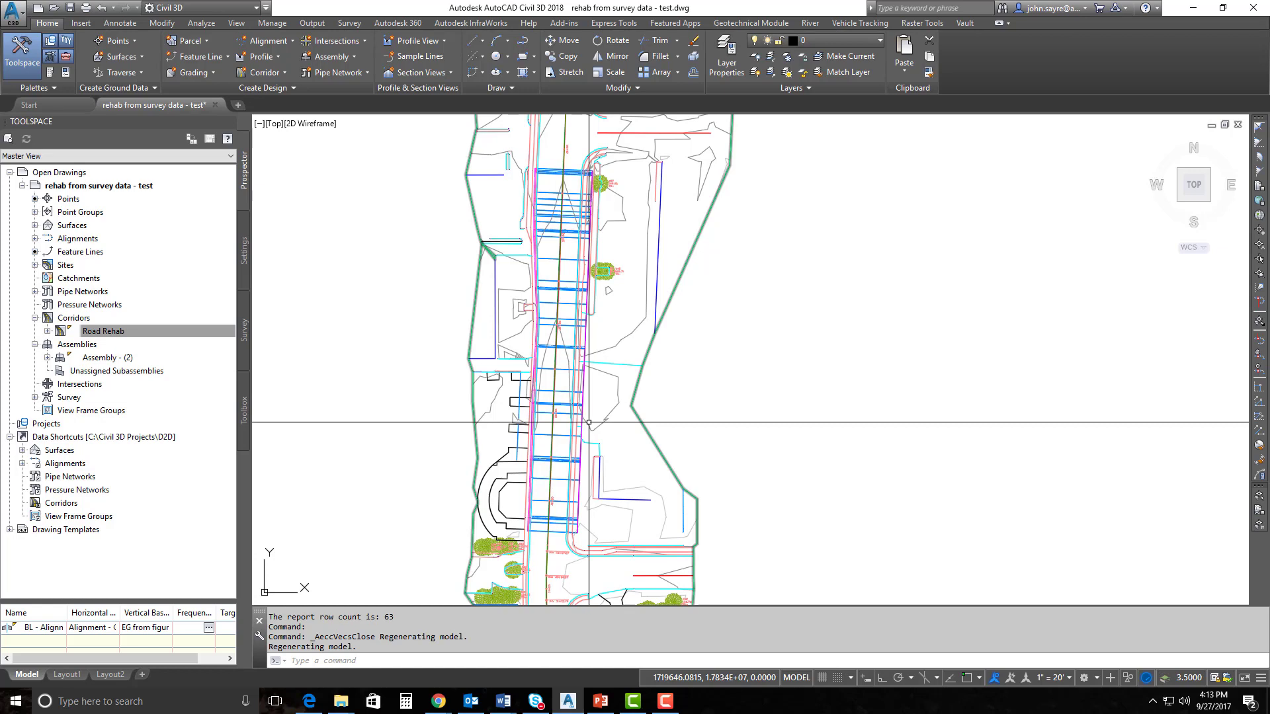
pyautogui.scroll(-3, 589, 422)
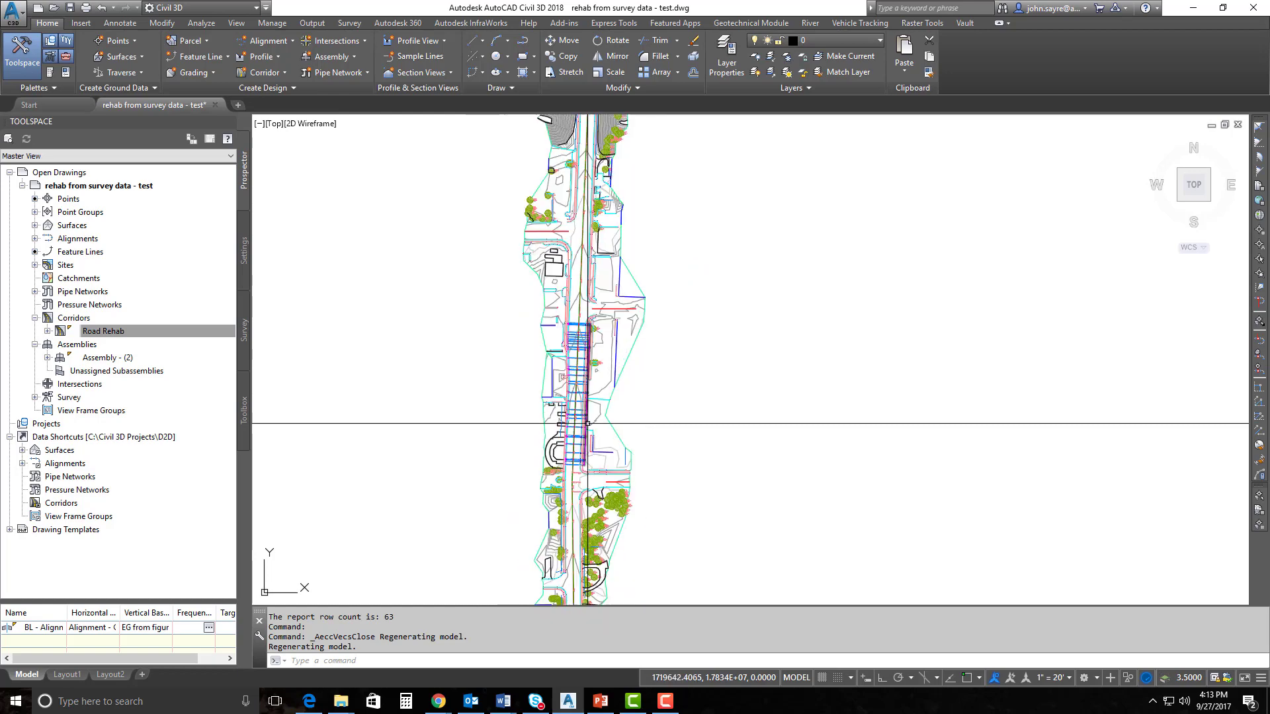
pyautogui.scroll(-5, 589, 421)
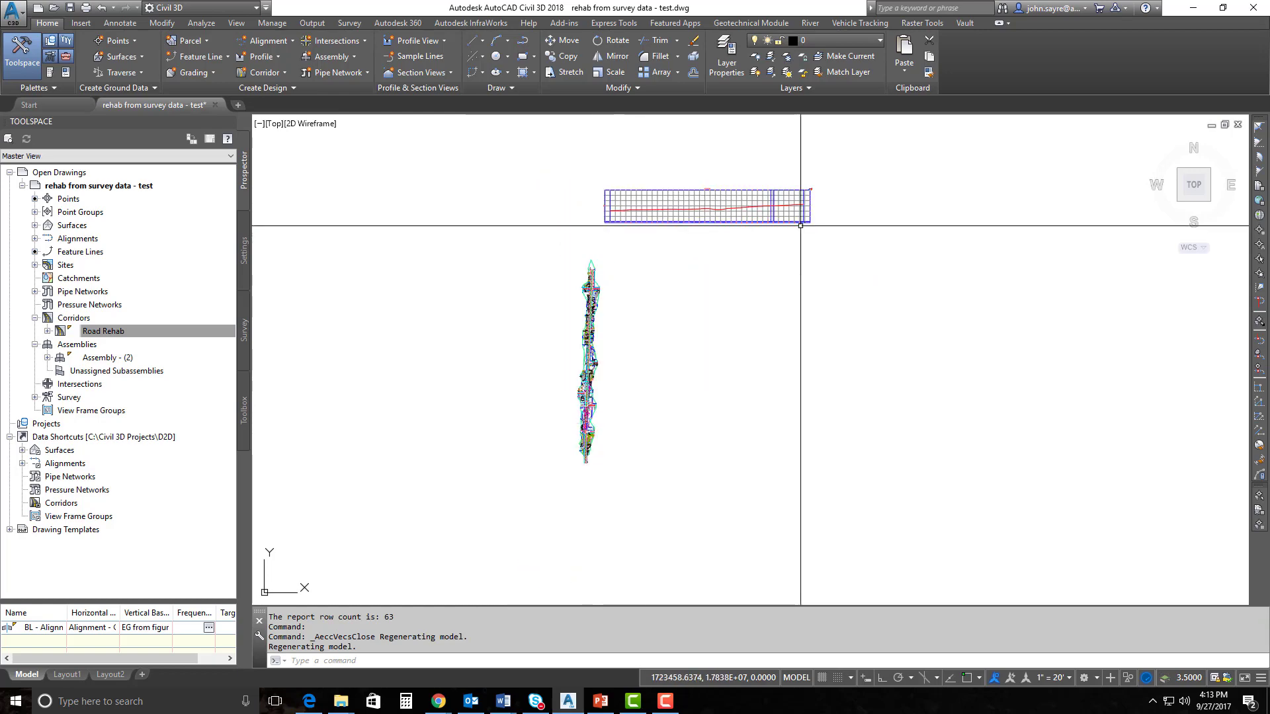
pyautogui.scroll(5, 810, 184)
pyautogui.scroll(8, 812, 183)
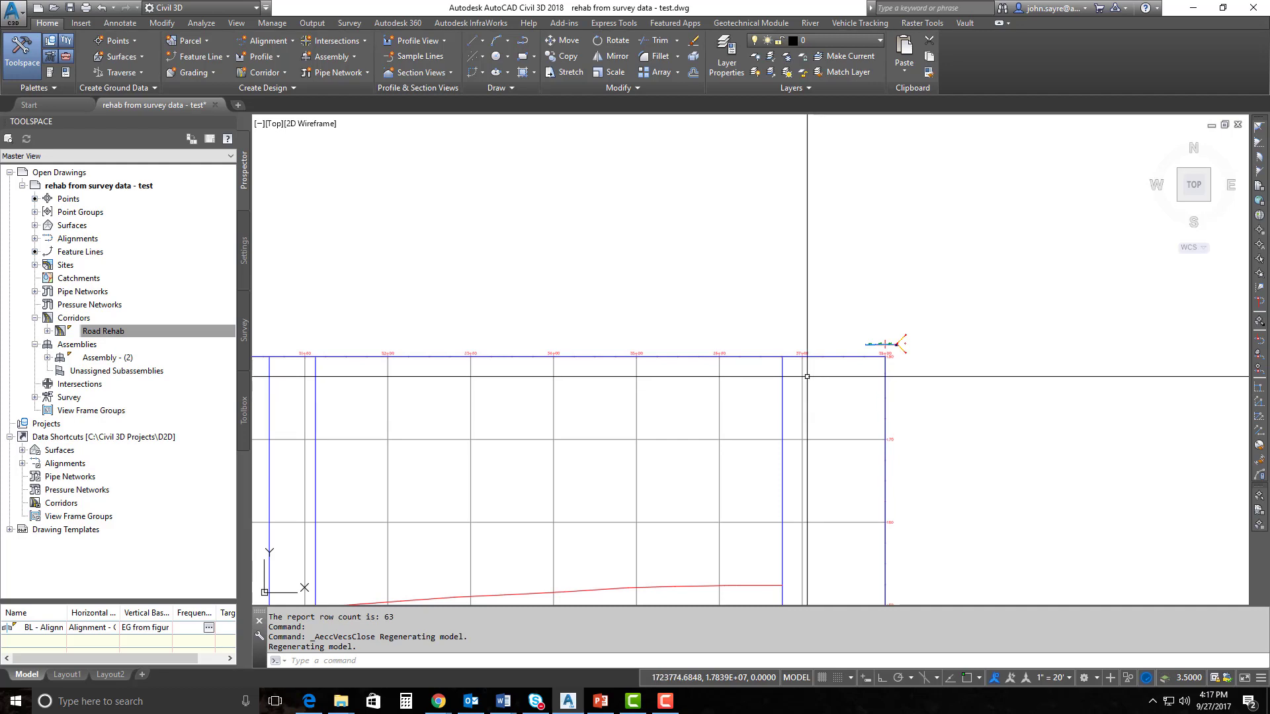
pyautogui.scroll(-5, 797, 383)
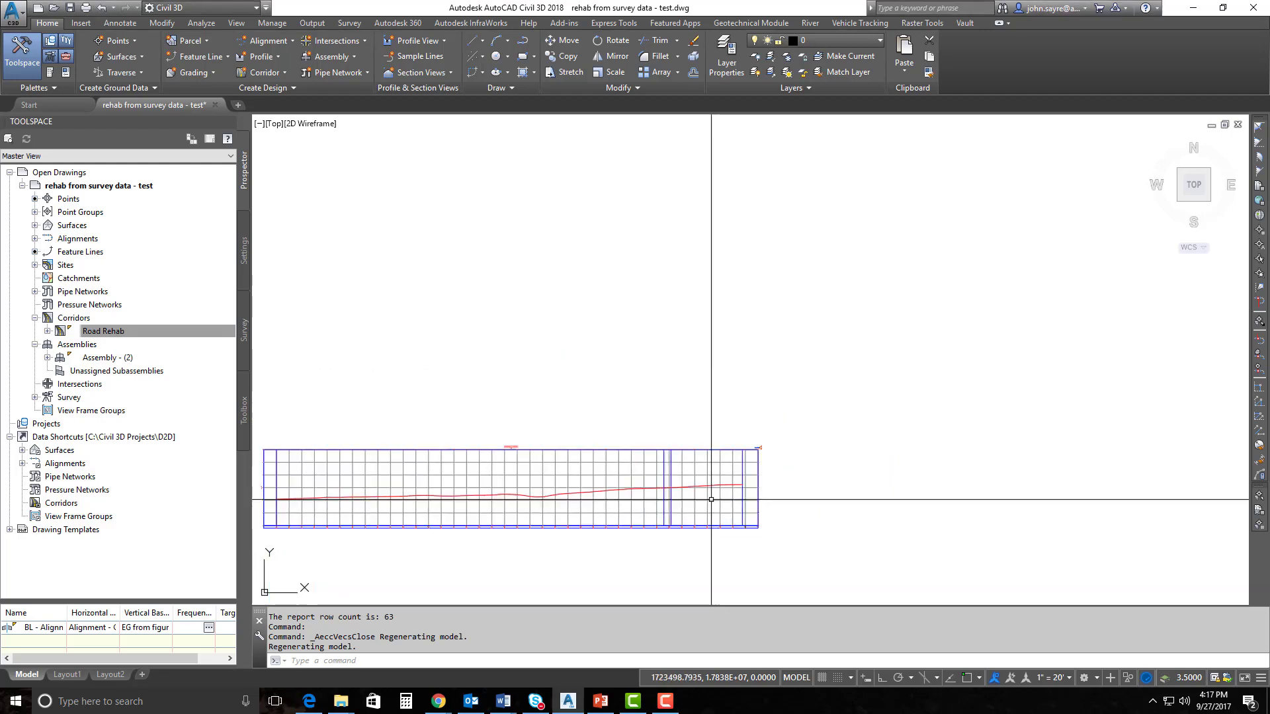
pyautogui.scroll(-2, 624, 510)
pyautogui.moveTo(533, 527); pyautogui.dragTo(703, 417, button='middle')
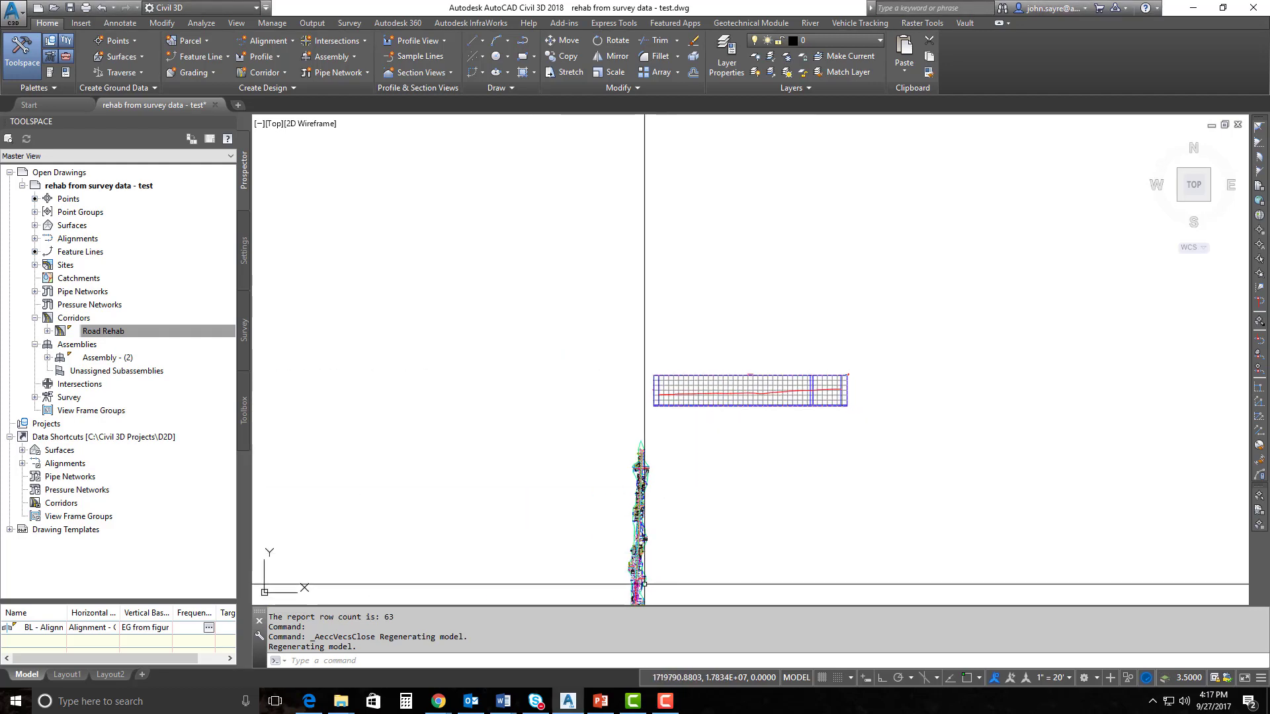
pyautogui.scroll(3, 641, 582)
pyautogui.moveTo(641, 581); pyautogui.dragTo(624, 419, button='middle')
pyautogui.scroll(1, 559, 520)
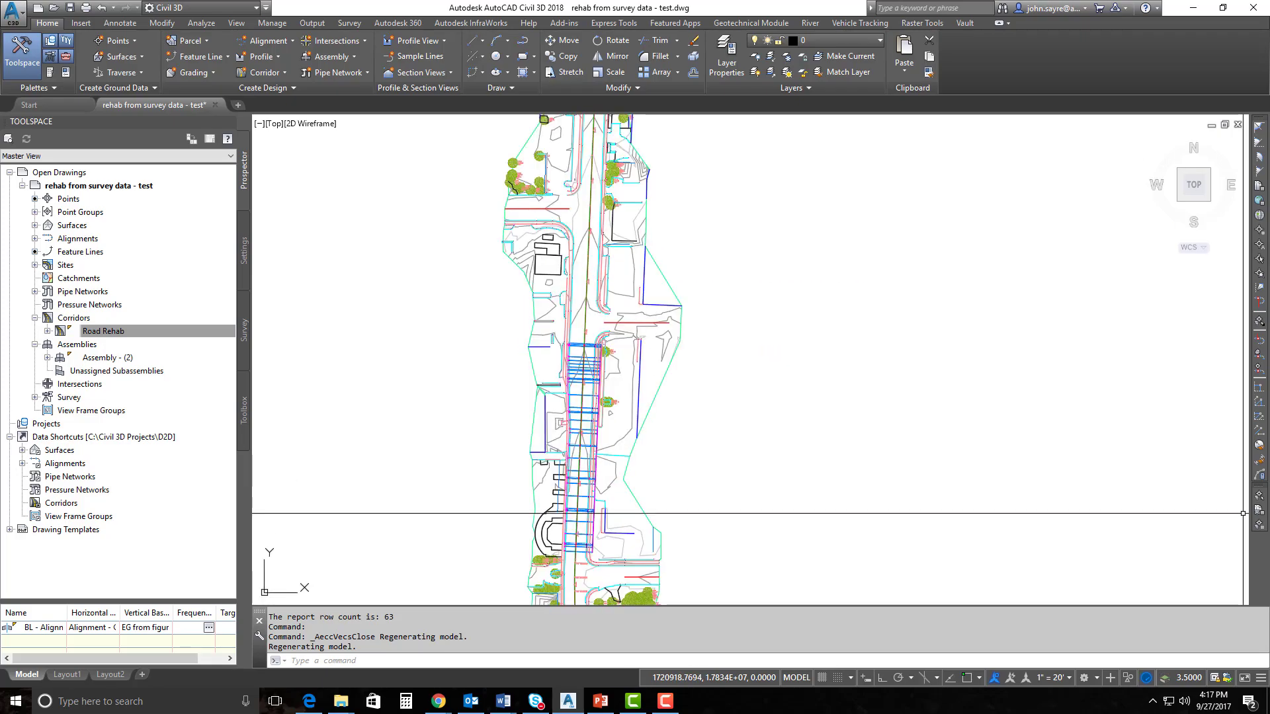